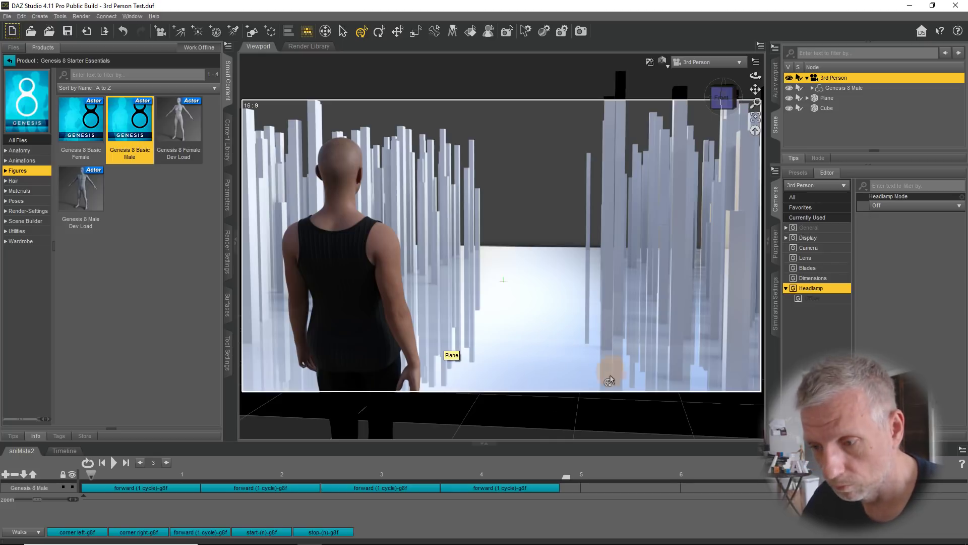
# Switch the 3rd Person viewport's draw style to Smooth Shaded and set the camera's Headlamp Mode to On
pyautogui.click(665, 71)
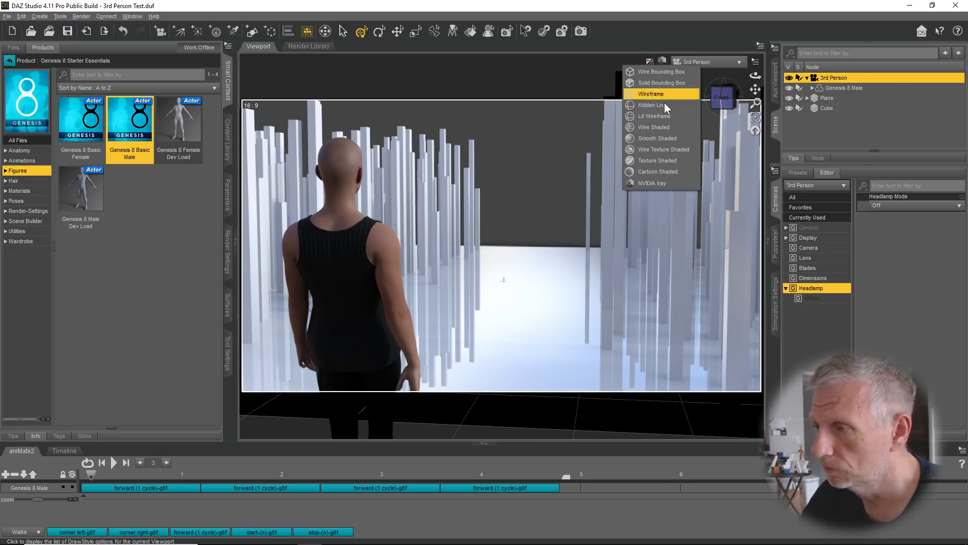
pyautogui.click(667, 138)
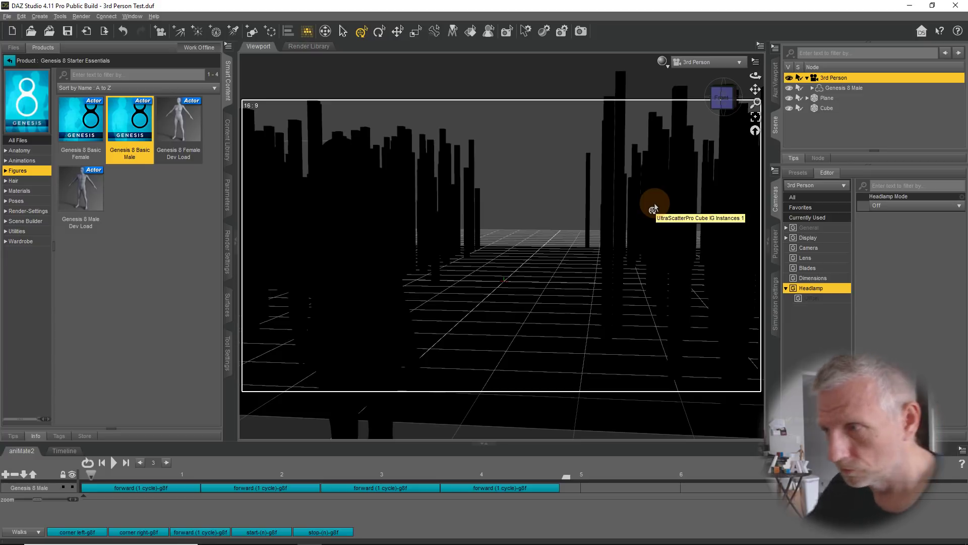
pyautogui.click(737, 63)
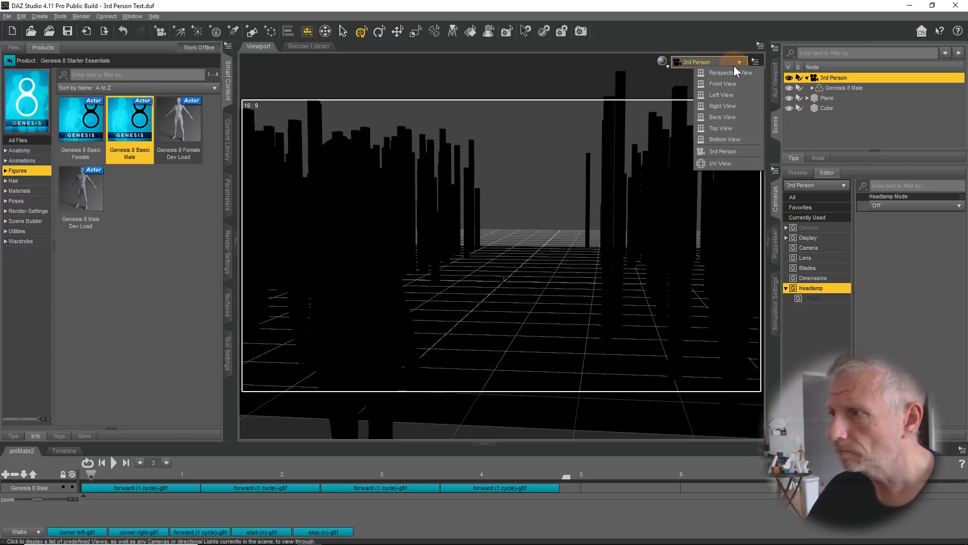
pyautogui.click(830, 79)
pyautogui.click(497, 271)
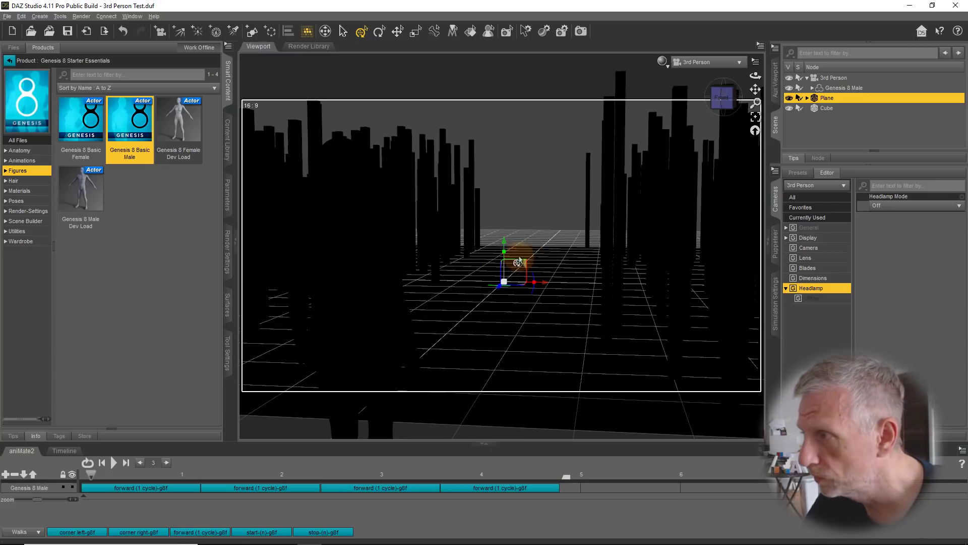
pyautogui.click(813, 78)
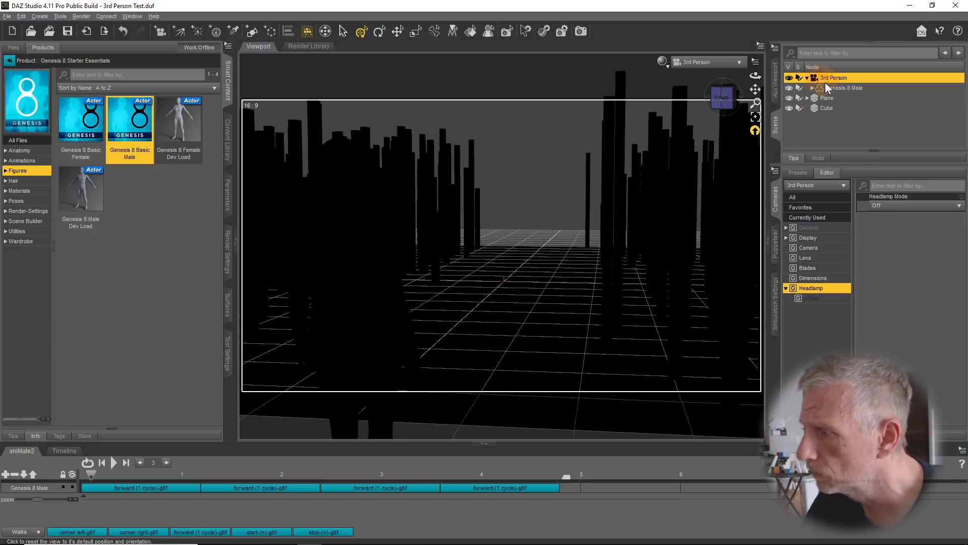
pyautogui.click(901, 209)
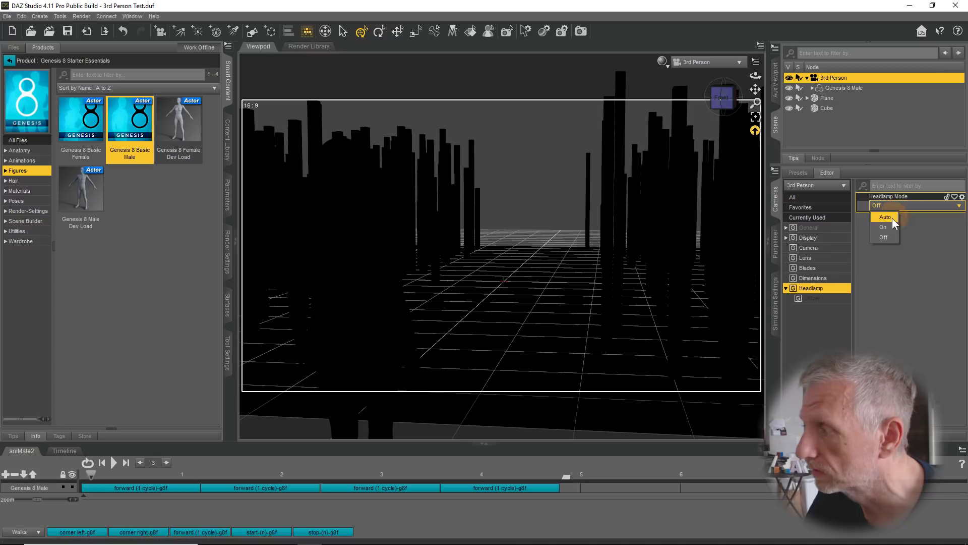
pyautogui.click(888, 228)
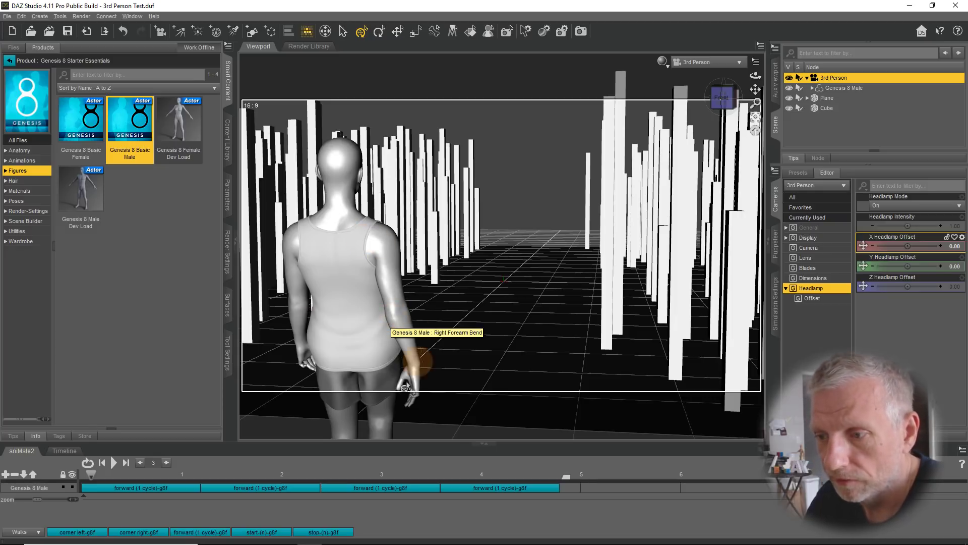
# Play the figure's walk animation through the 3rd Person camera and stop it
pyautogui.click(114, 463)
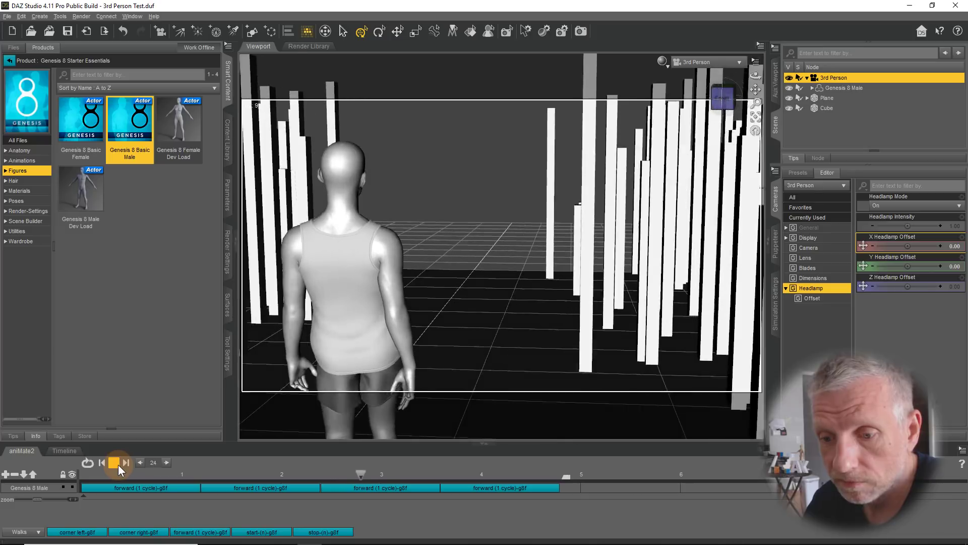
pyautogui.click(118, 465)
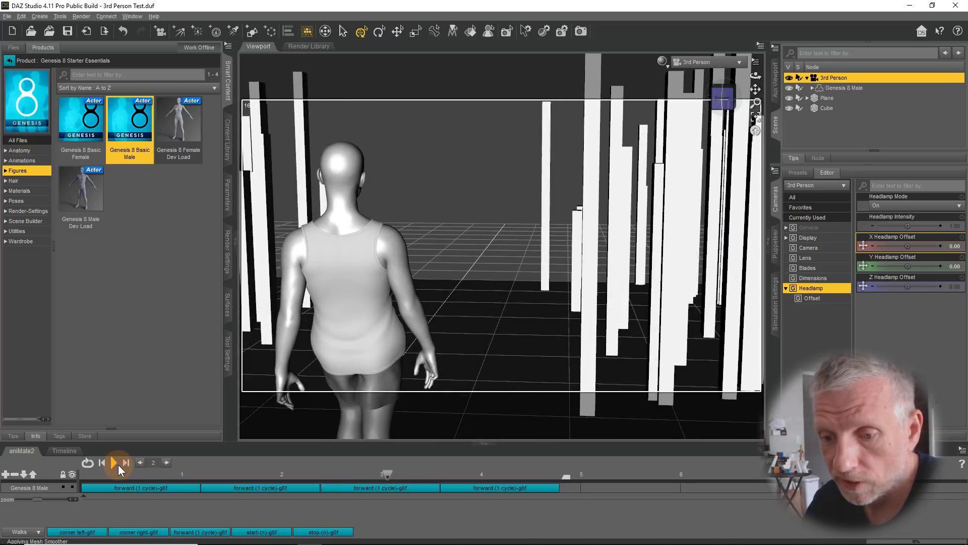
# Save the current scene and start a new, empty scene
pyautogui.click(67, 30)
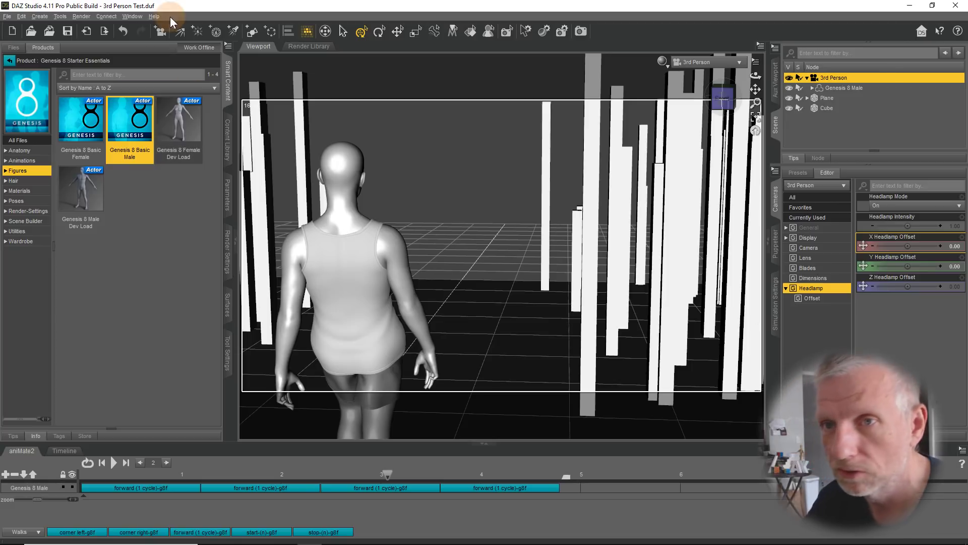
pyautogui.click(7, 16)
pyautogui.click(19, 29)
pyautogui.click(124, 363)
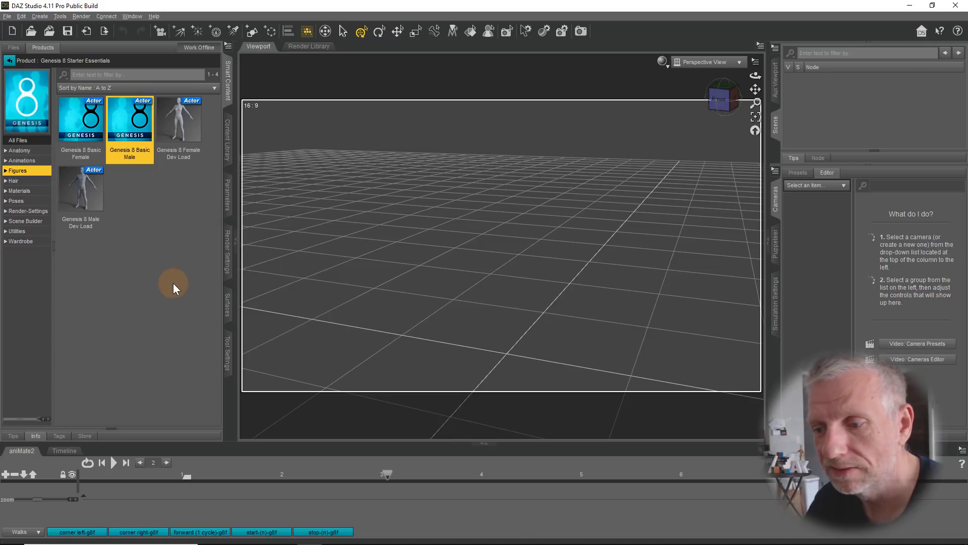
# Collapse the aniMate2 pane and hide the viewport's aspect frame
pyautogui.click(23, 450)
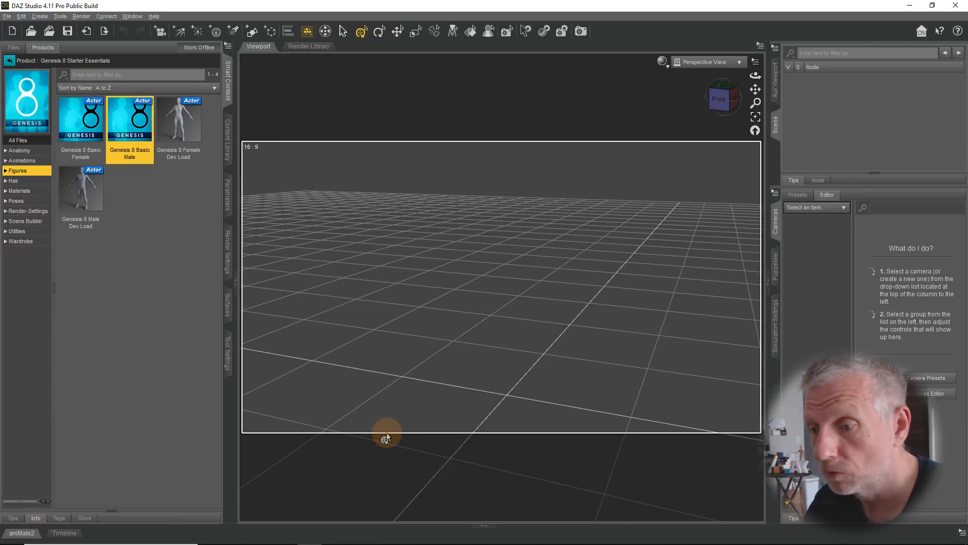
pyautogui.click(755, 61)
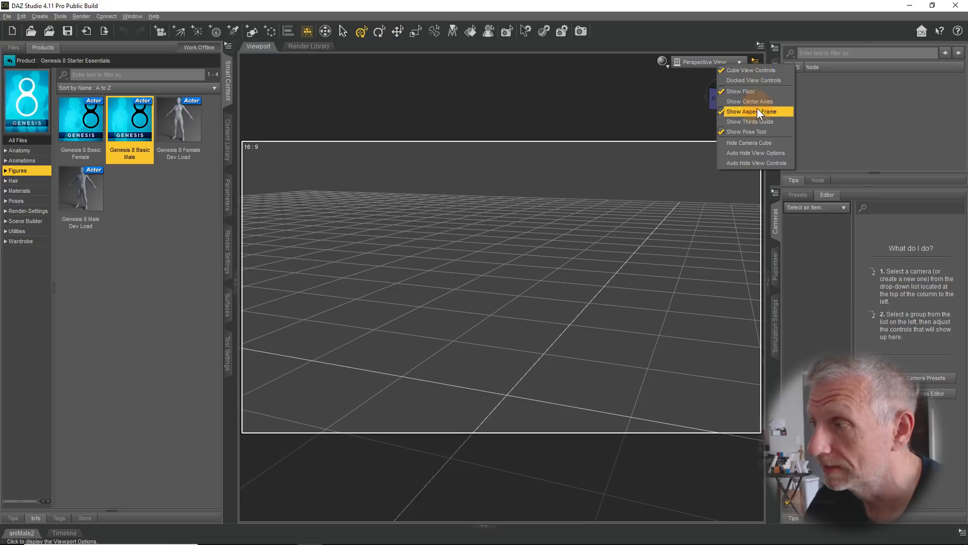
pyautogui.click(758, 111)
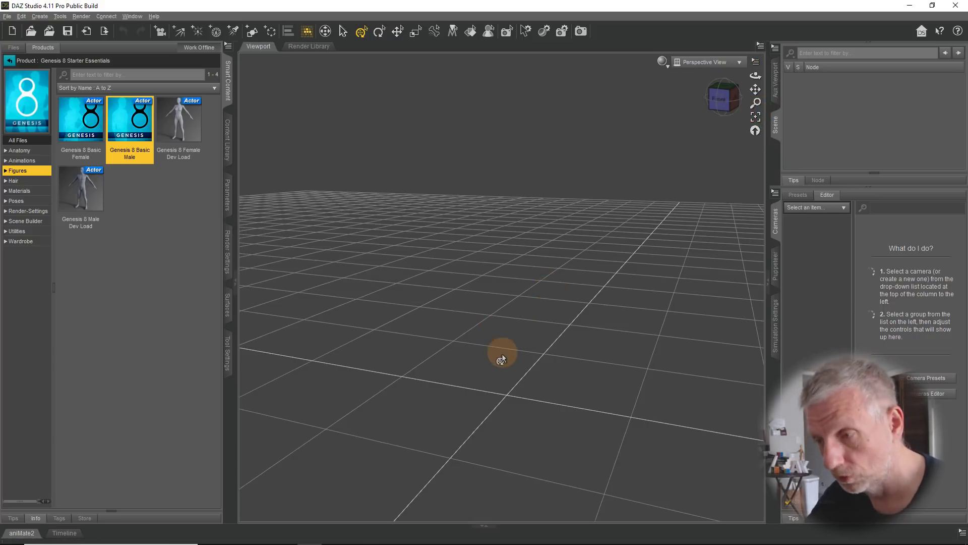
# Load the Genesis 8 Basic Male figure into the empty scene and view it at an angle from the front
pyautogui.keyDown('alt'); pyautogui.moveTo(502, 359); pyautogui.dragTo(504, 357); pyautogui.keyUp('alt')
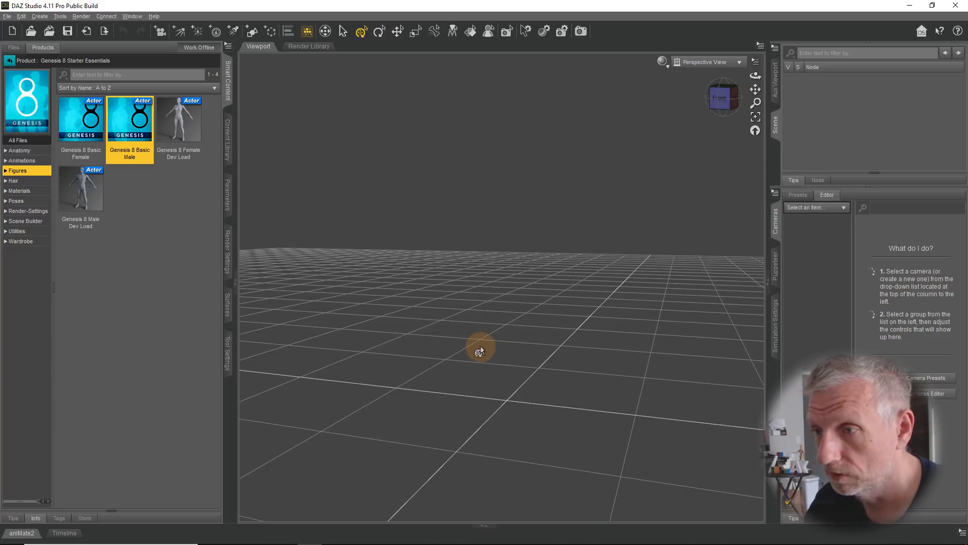
pyautogui.keyDown('alt'); pyautogui.moveTo(480, 348); pyautogui.dragTo(479, 346); pyautogui.keyUp('alt')
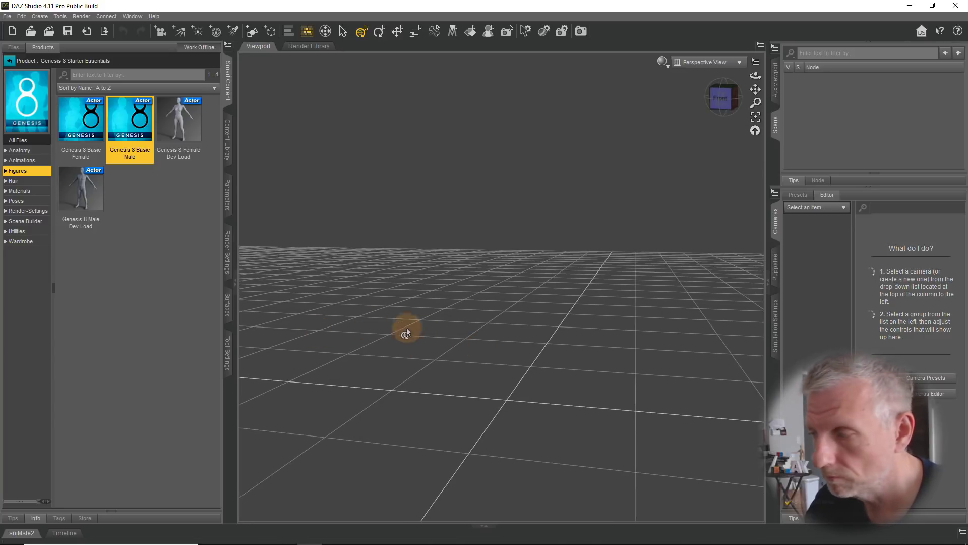
pyautogui.keyDown('alt'); pyautogui.moveTo(406, 333); pyautogui.dragTo(422, 335); pyautogui.keyUp('alt')
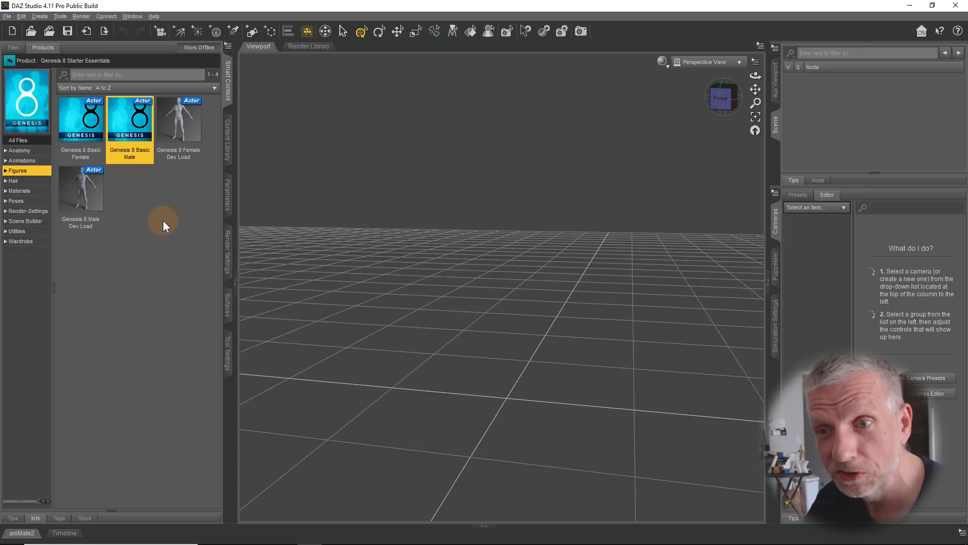
pyautogui.doubleClick(139, 133)
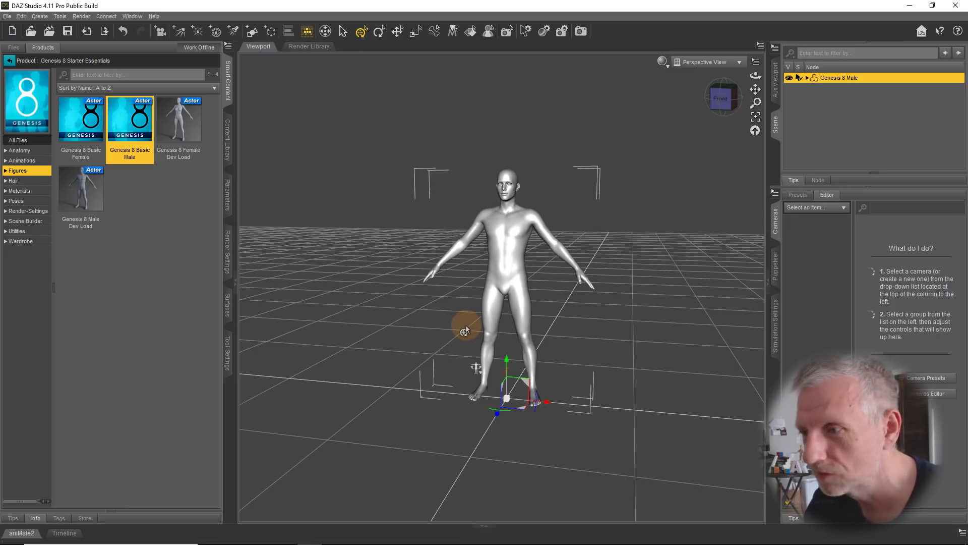
pyautogui.scroll(5, 465, 330)
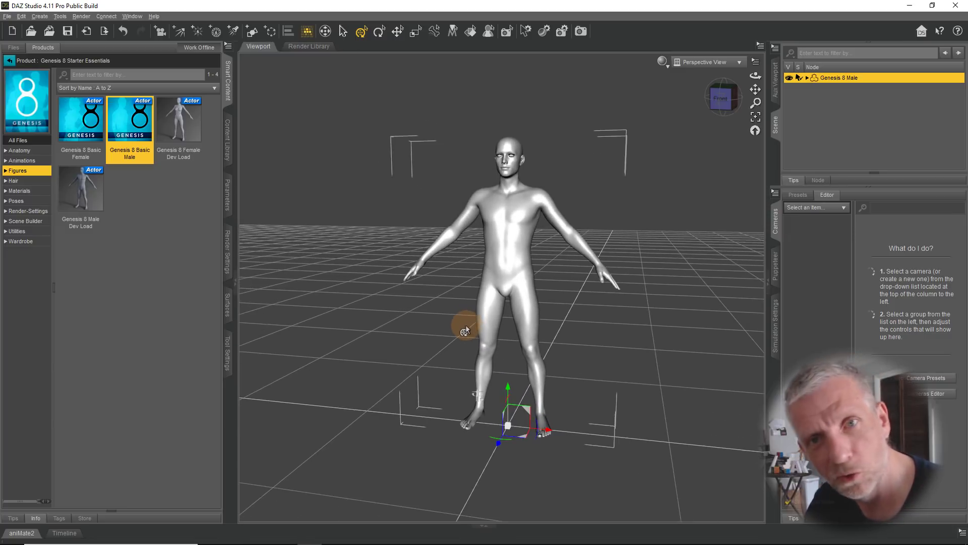
pyautogui.keyDown('alt'); pyautogui.moveTo(454, 308); pyautogui.dragTo(468, 325); pyautogui.keyUp('alt')
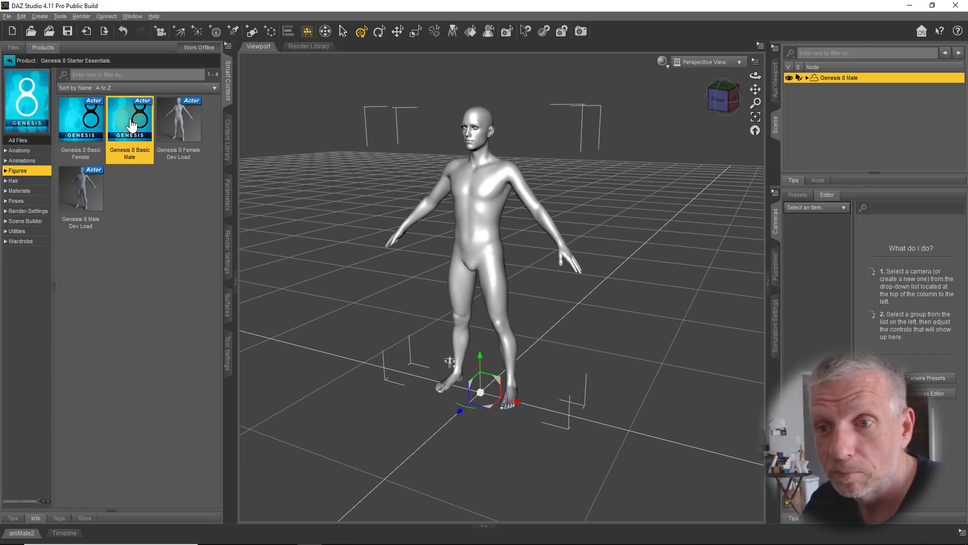
pyautogui.moveTo(131, 125)
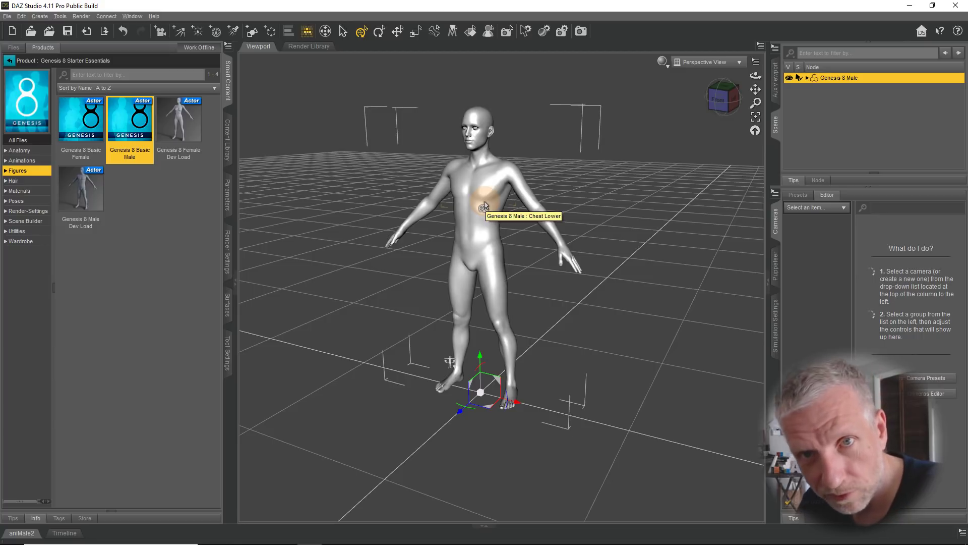
# Reopen the aniMate2 pane and select the Genesis 8 Male figure in the scene
pyautogui.click(20, 533)
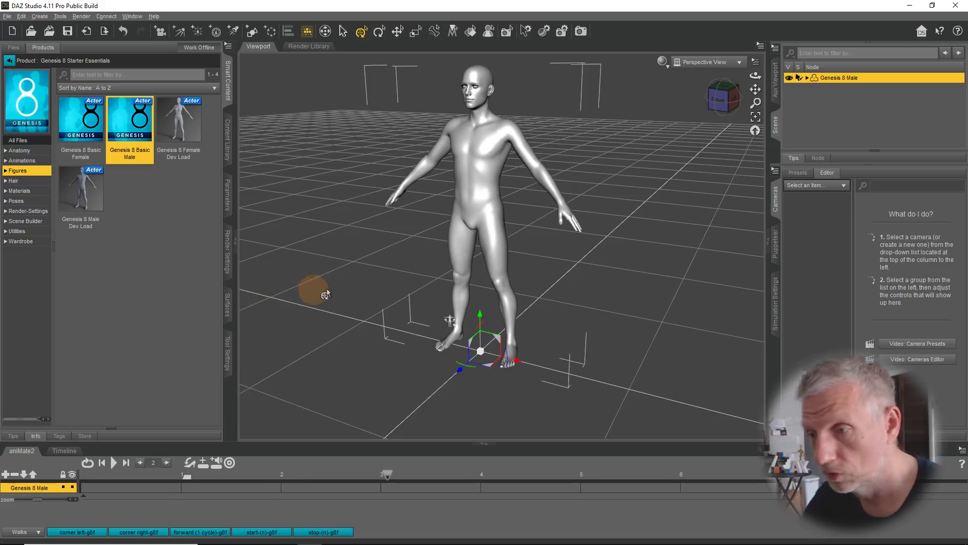
pyautogui.click(386, 285)
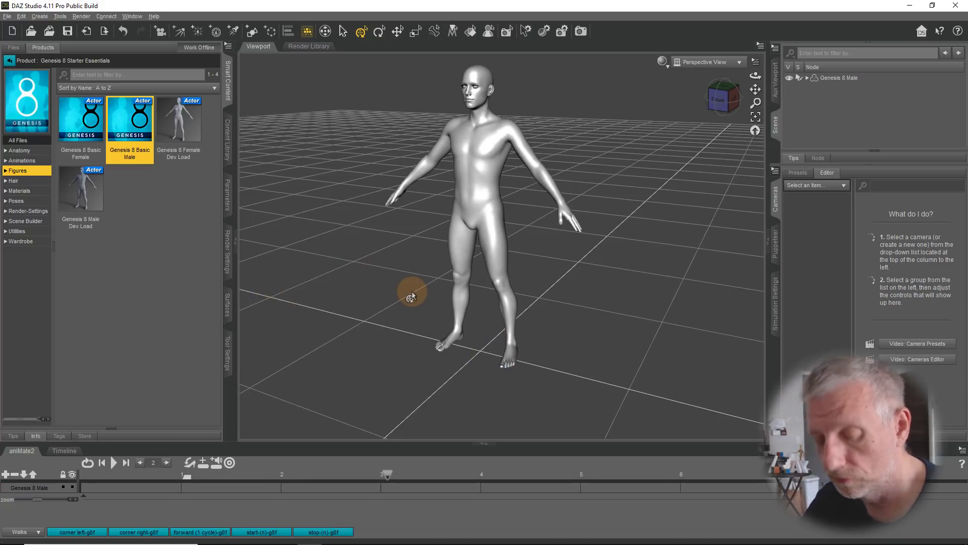
pyautogui.moveTo(411, 296); pyautogui.dragTo(348, 289)
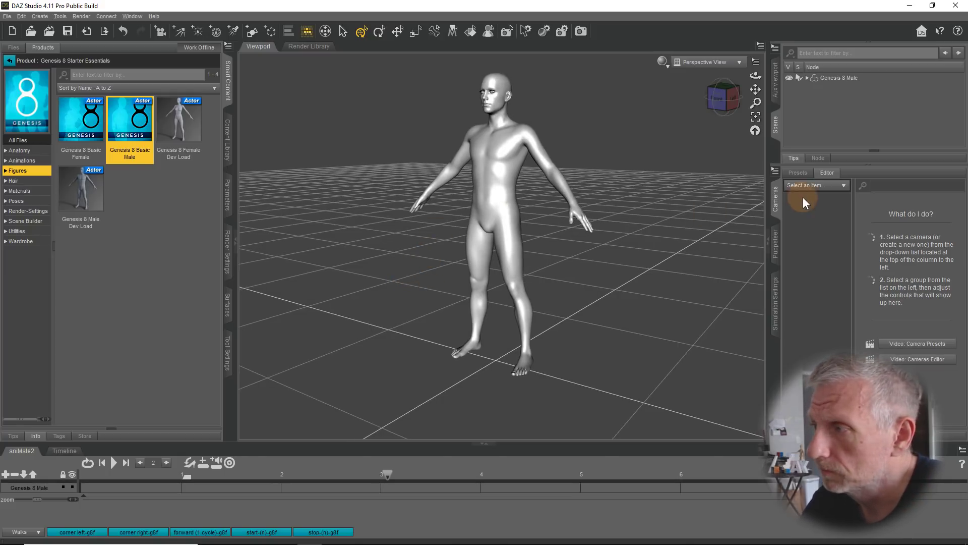
pyautogui.click(841, 78)
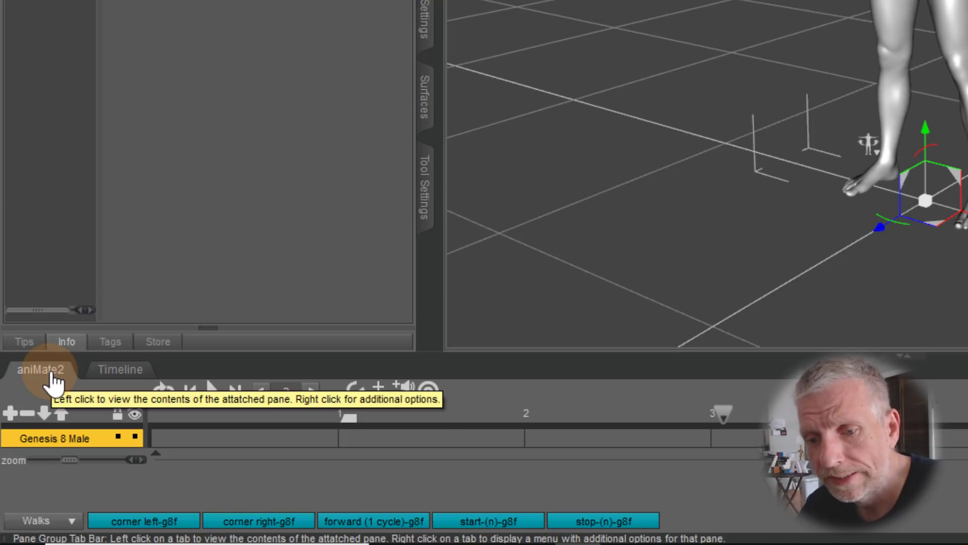
# Compare the Timeline pane with aniMate2, return to aniMate2 and make the pane area taller
pyautogui.click(124, 373)
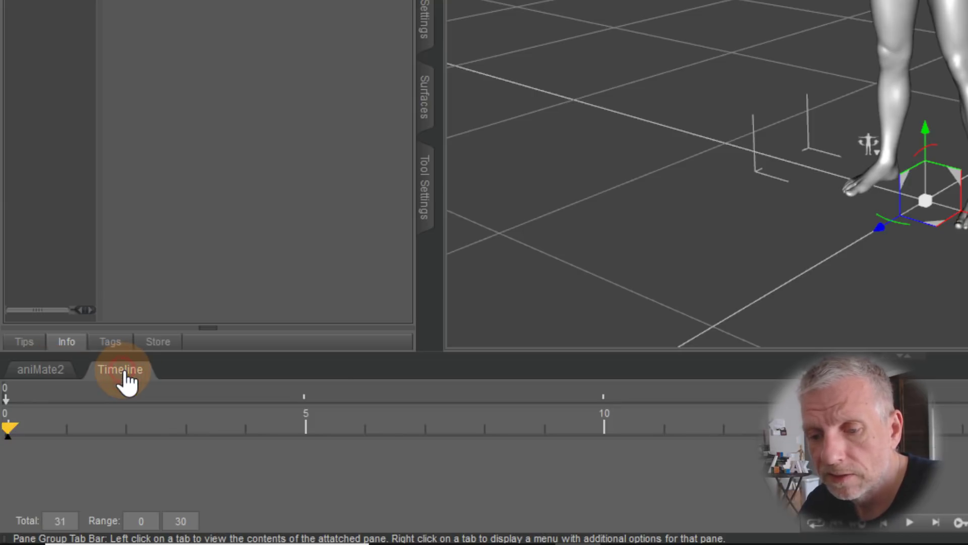
pyautogui.click(56, 374)
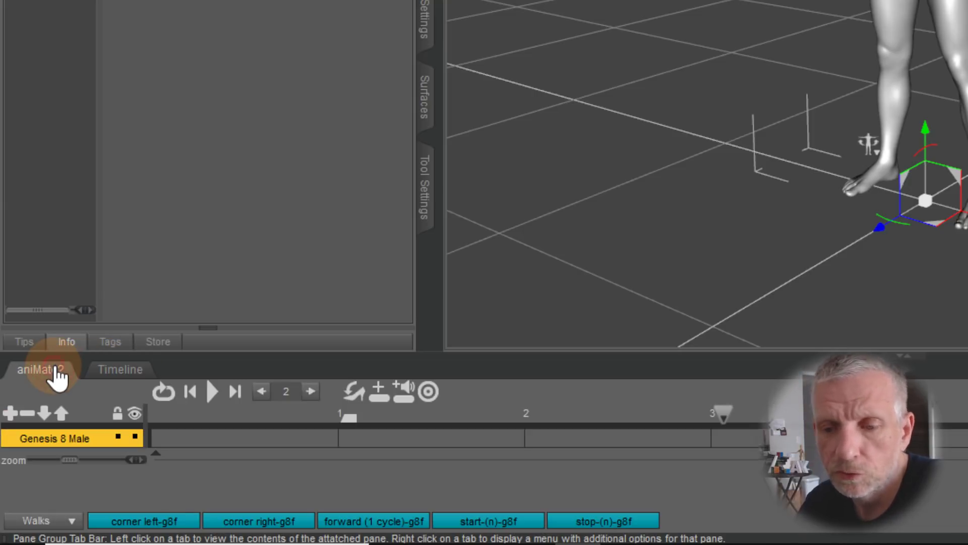
pyautogui.click(113, 373)
pyautogui.click(58, 373)
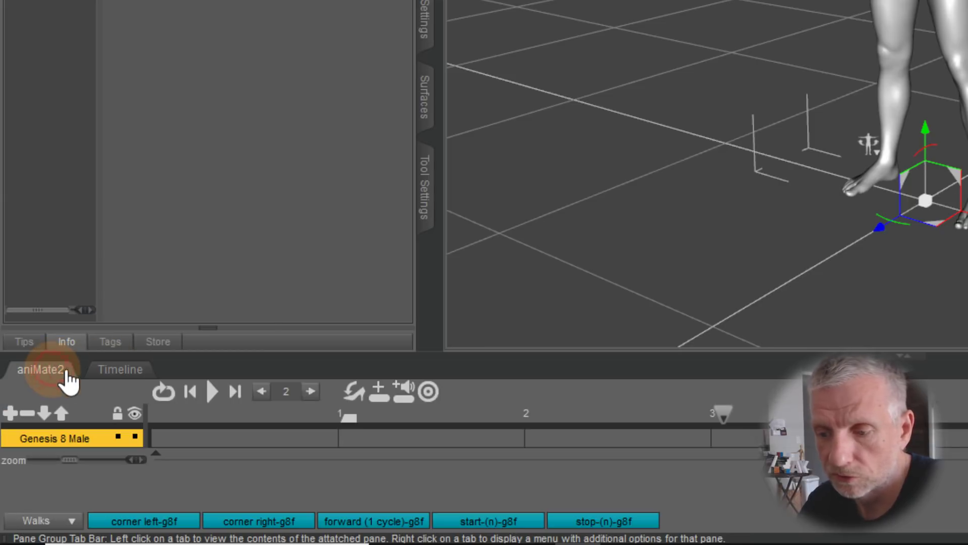
pyautogui.moveTo(603, 355); pyautogui.dragTo(600, 307)
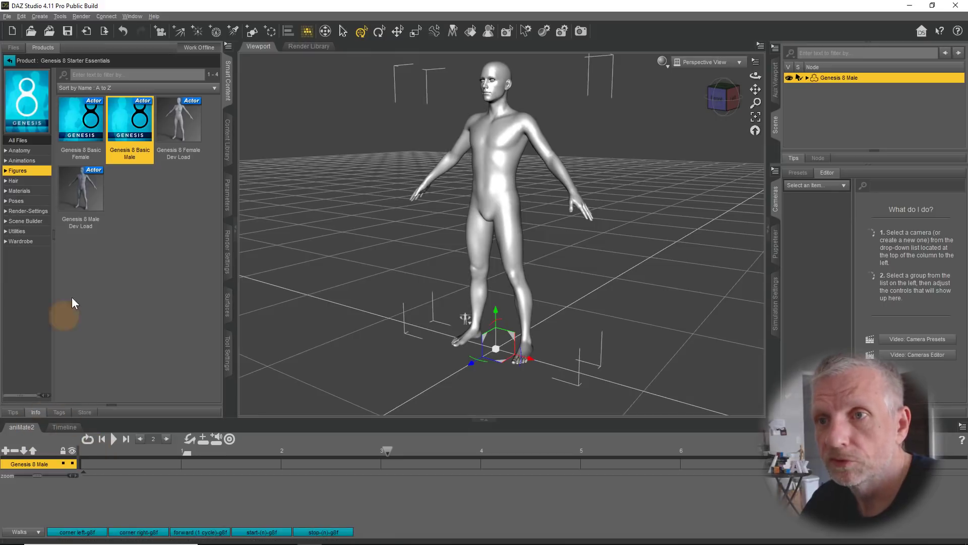
# Find aniMate2 in the list of available panes and close the list without changing anything
pyautogui.click(132, 17)
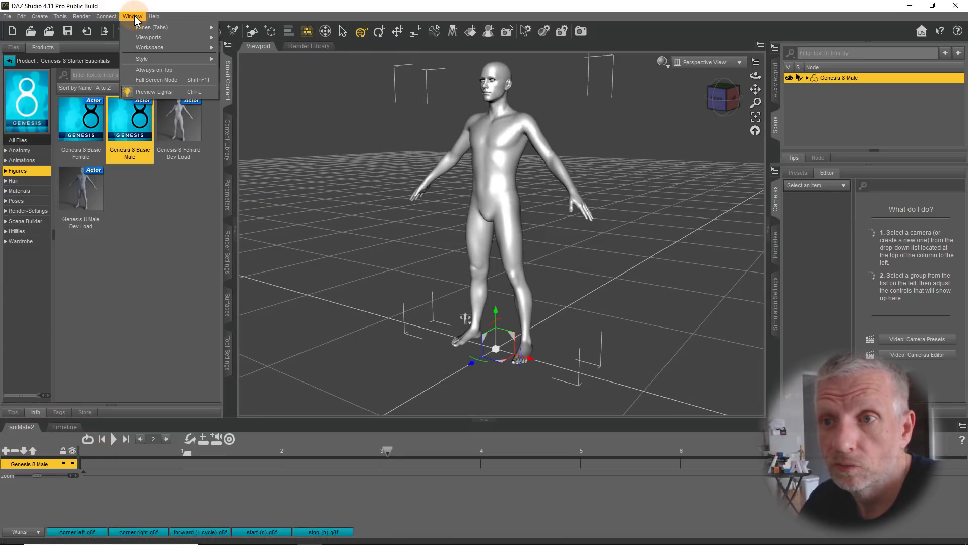
pyautogui.moveTo(172, 50)
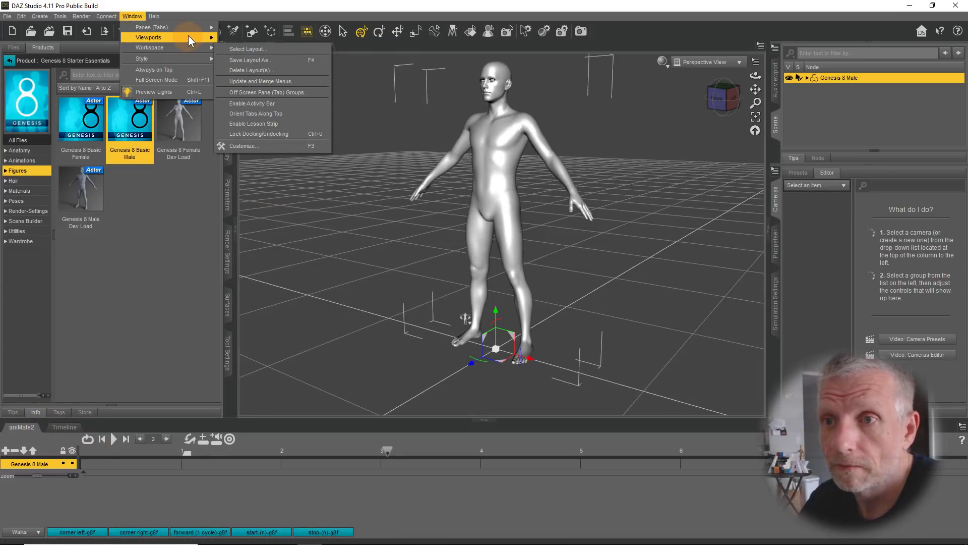
pyautogui.moveTo(195, 27)
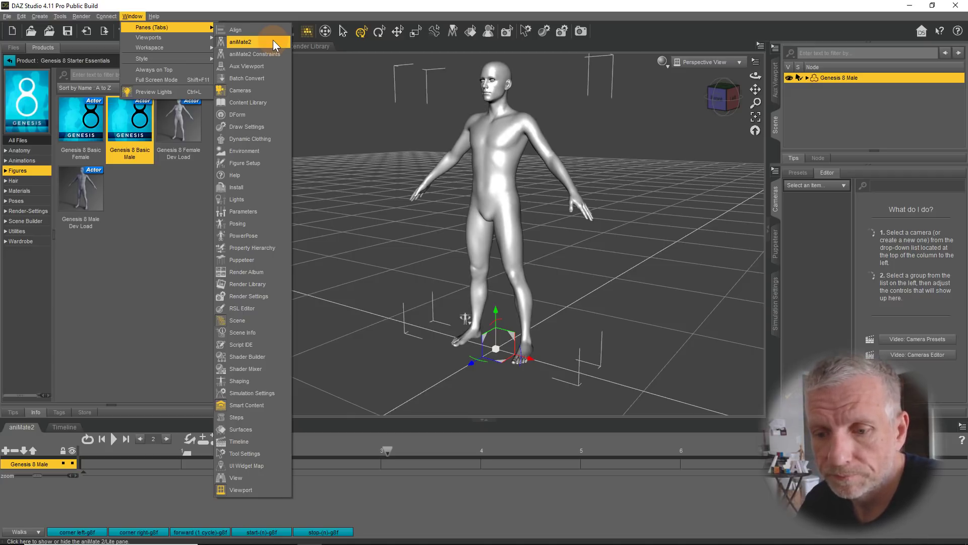
pyautogui.click(141, 254)
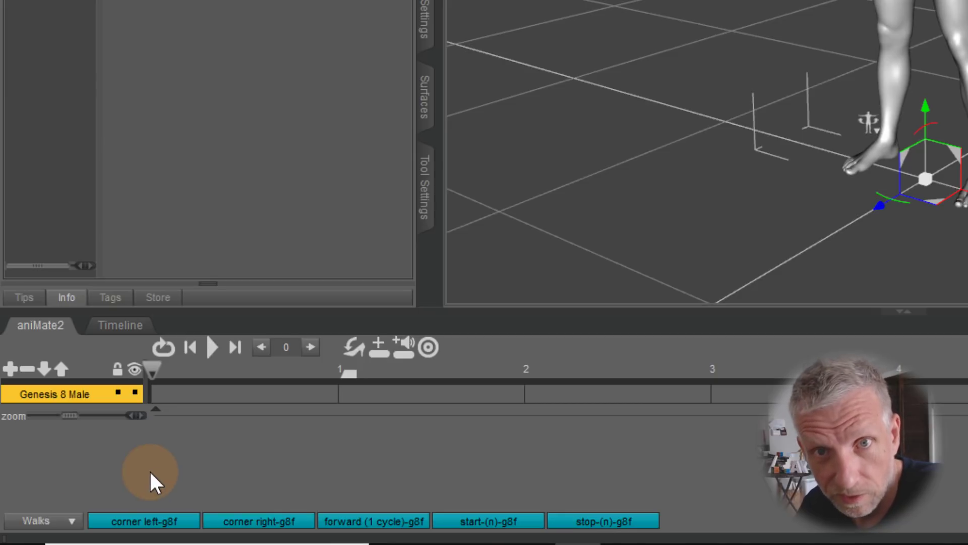
# Examine the aniBlocks categories available under aniMate
pyautogui.click(72, 524)
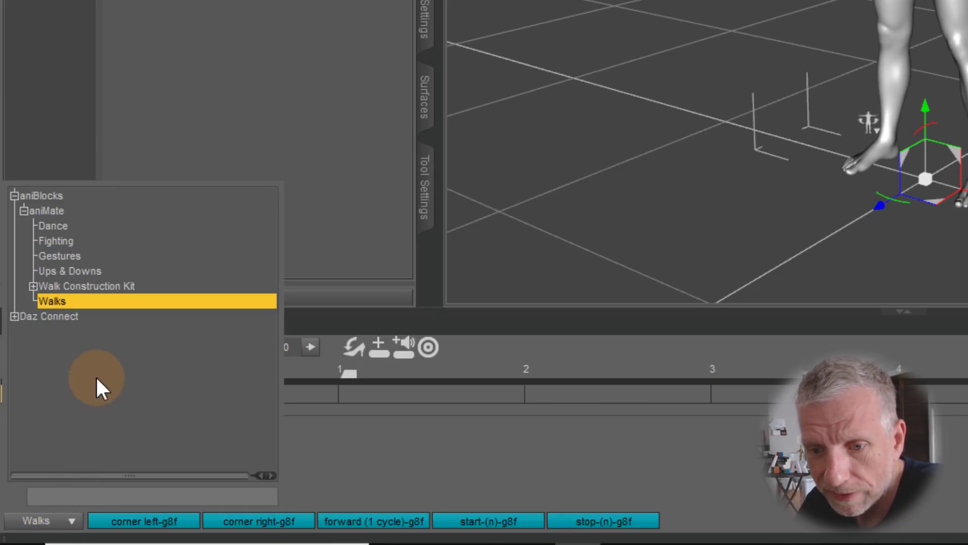
pyautogui.click(93, 209)
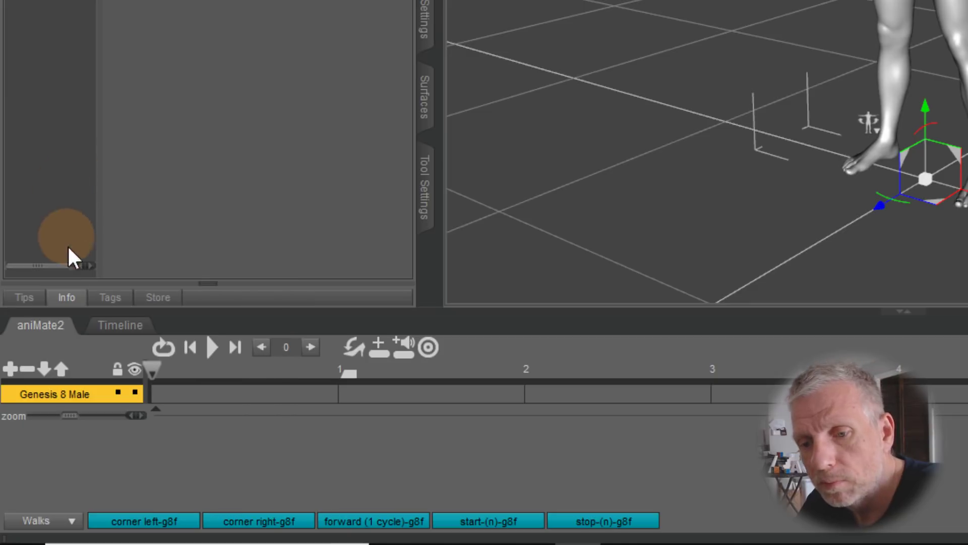
# Expand the Walk Construction Kit category, switch the aniBlocks to Dance and preview the ankle touch and point block
pyautogui.click(70, 523)
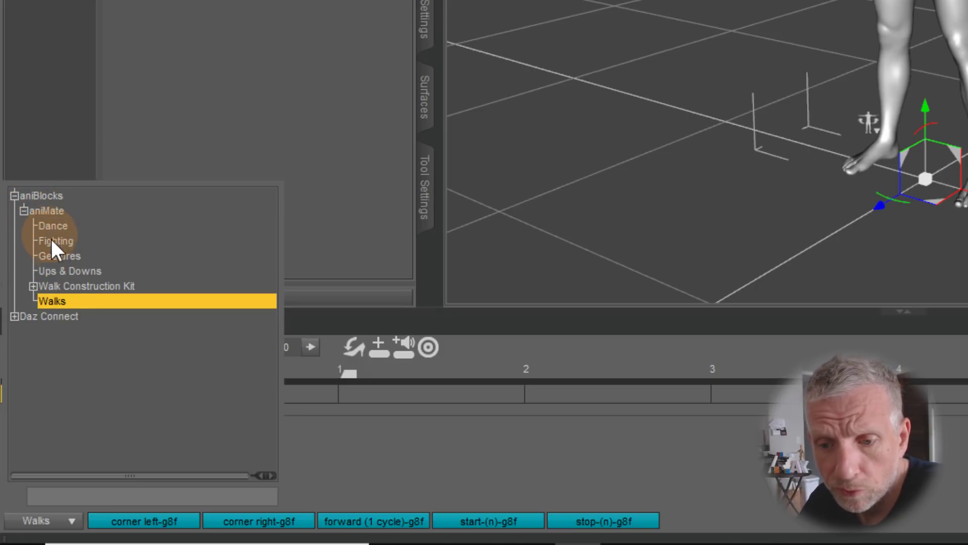
pyautogui.click(33, 286)
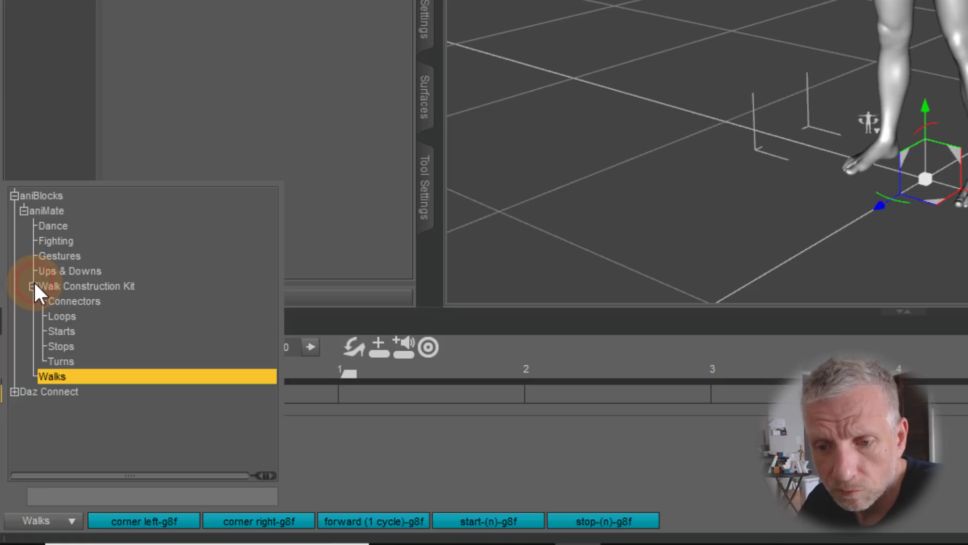
pyautogui.click(60, 226)
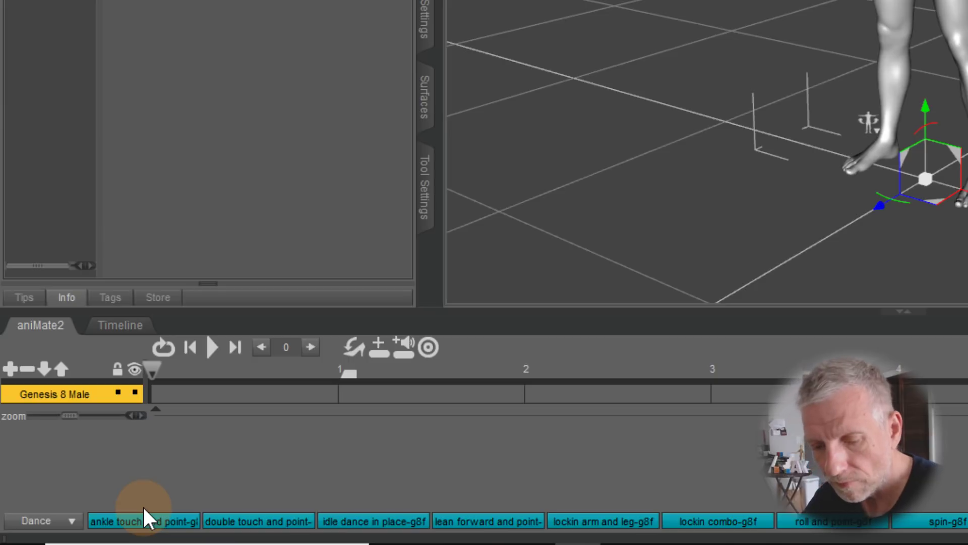
pyautogui.click(156, 519)
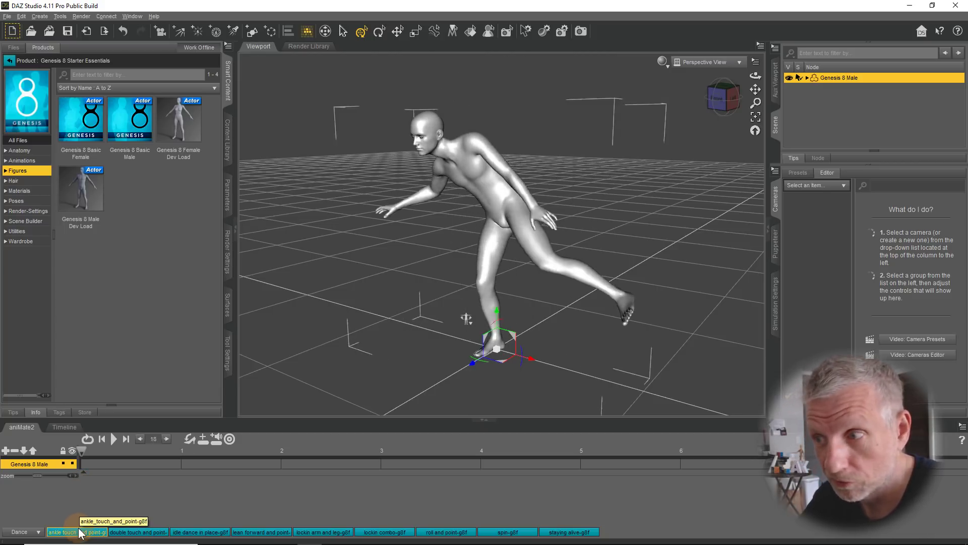
# Switch the aniBlocks to the Fighting category and preview the boxing, kick and kiss slap blocks on the figure
pyautogui.click(36, 533)
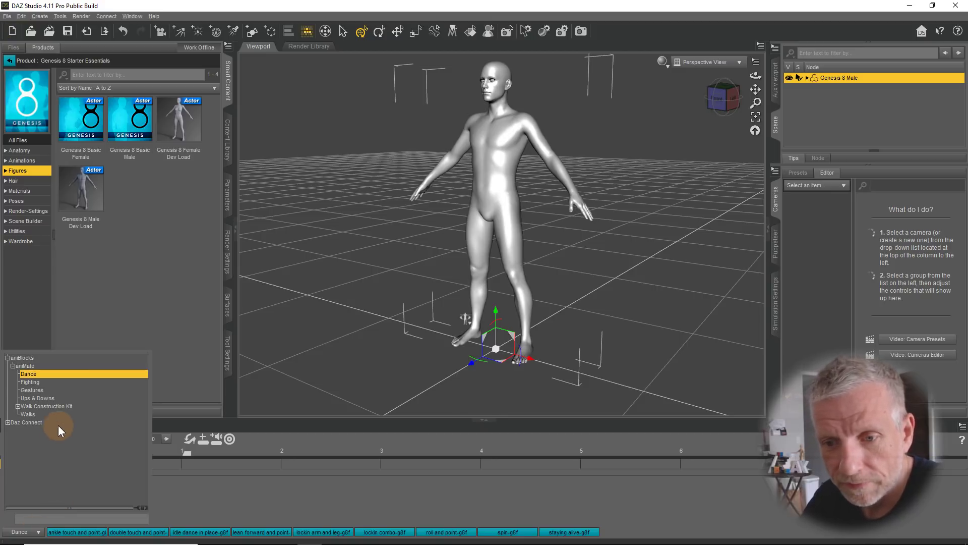
pyautogui.click(32, 381)
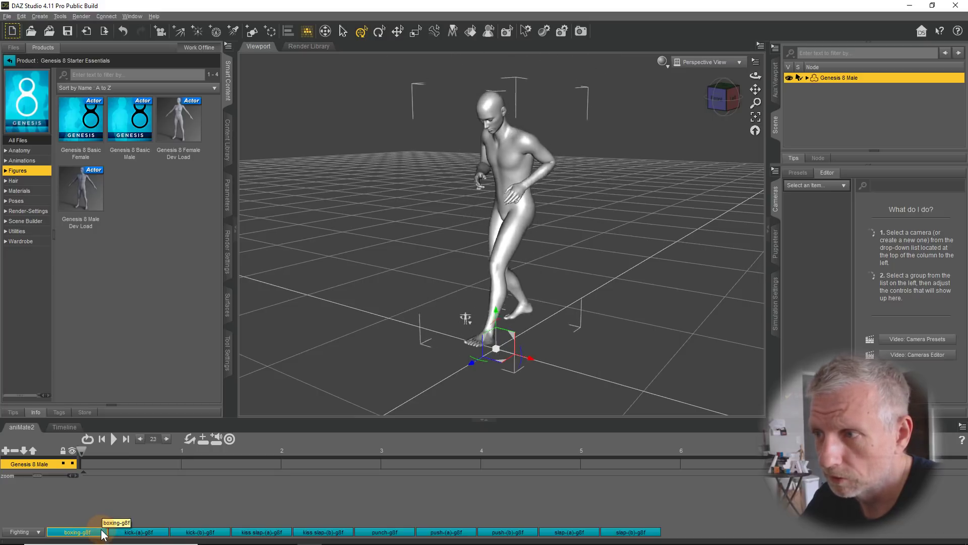
pyautogui.click(133, 532)
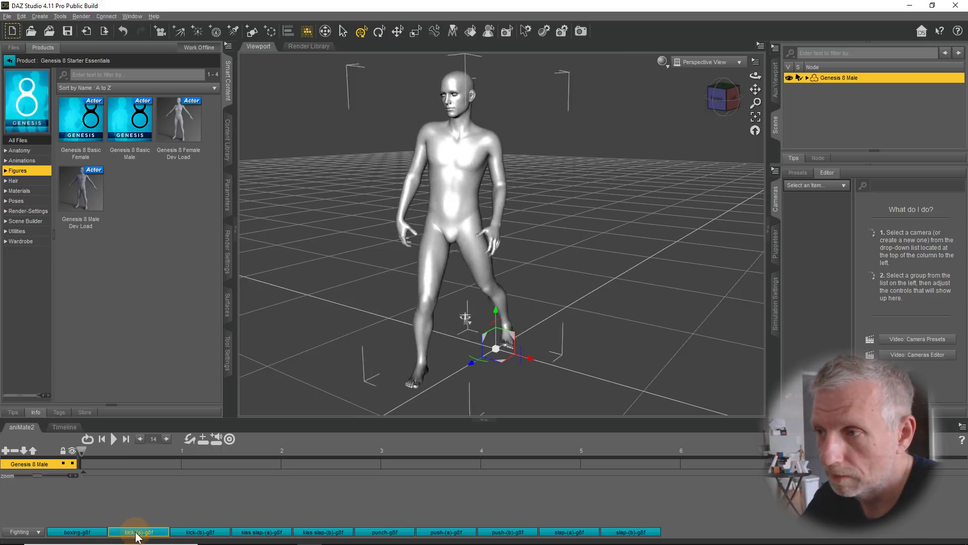
pyautogui.click(199, 533)
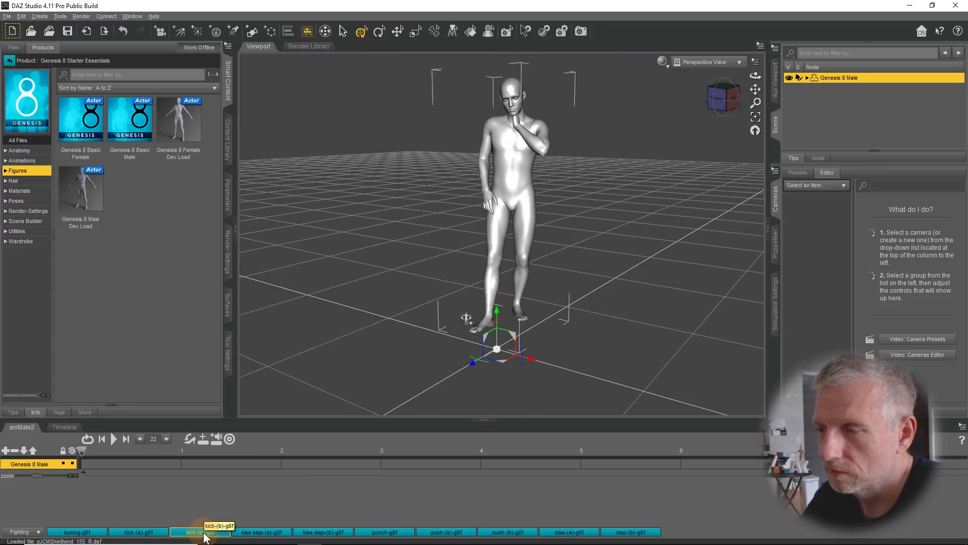
pyautogui.click(236, 533)
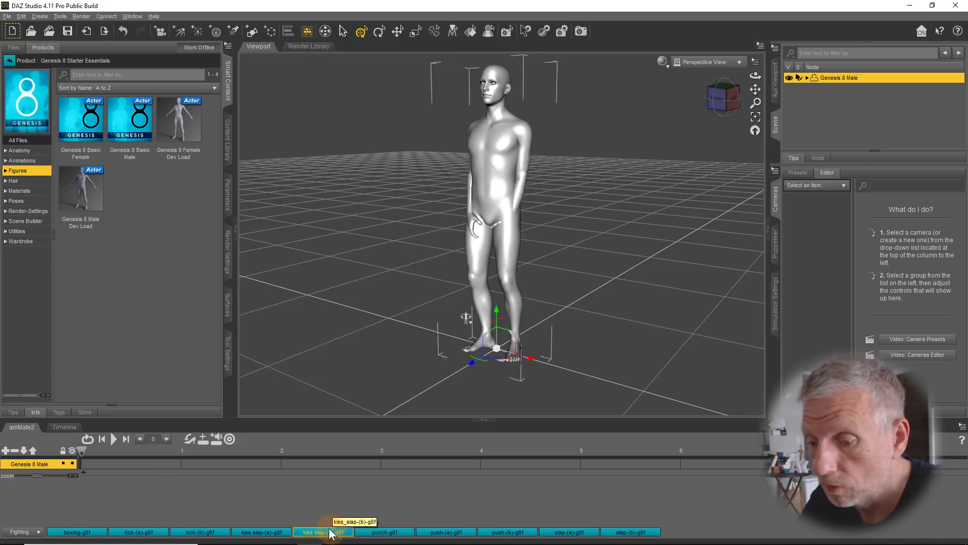
pyautogui.click(264, 513)
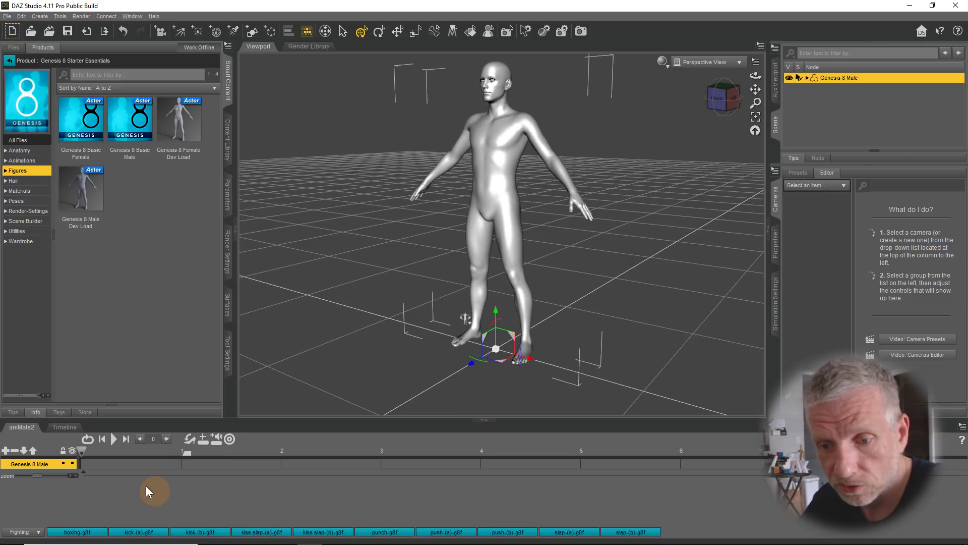
# Switch the aniBlocks to the Walks category and preview the corner, forward, start and stop blocks on the figure
pyautogui.click(39, 532)
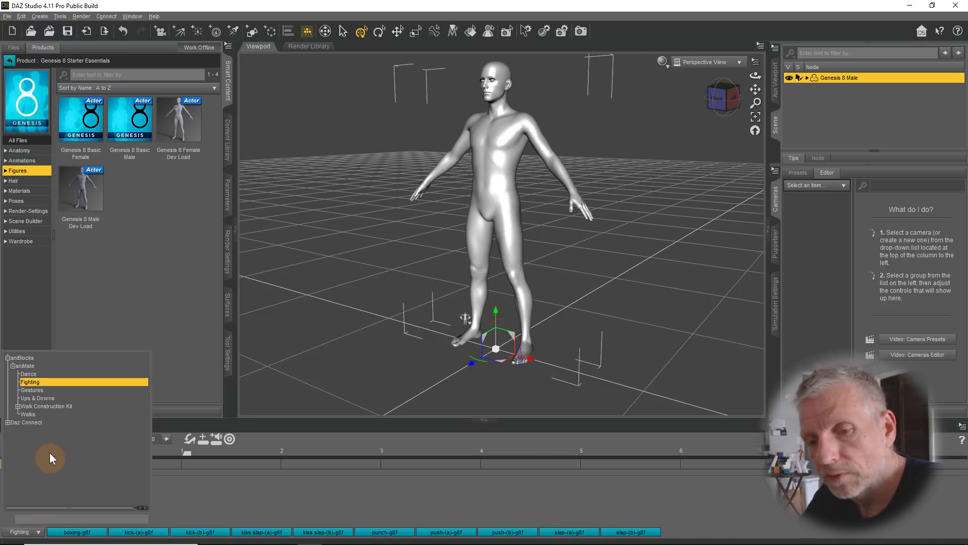
pyautogui.click(30, 414)
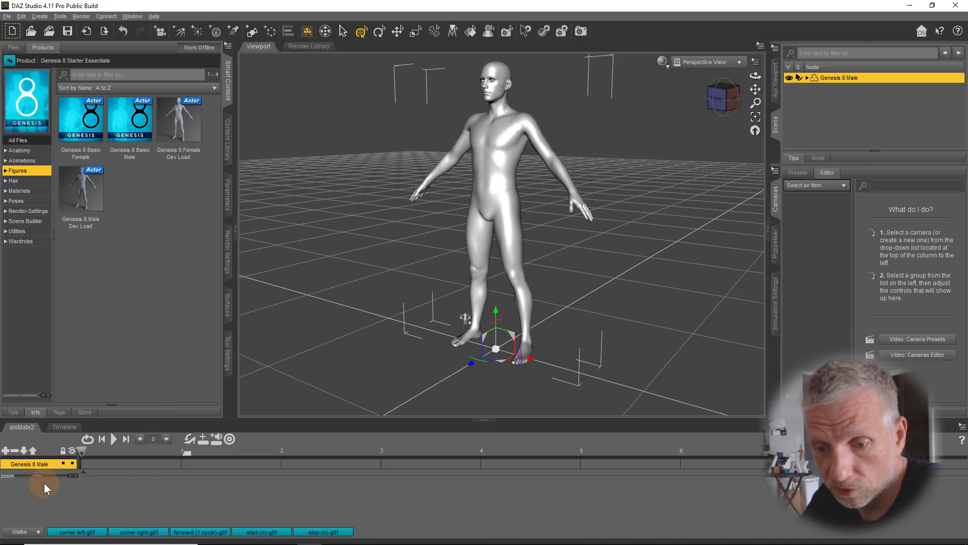
pyautogui.moveTo(97, 534)
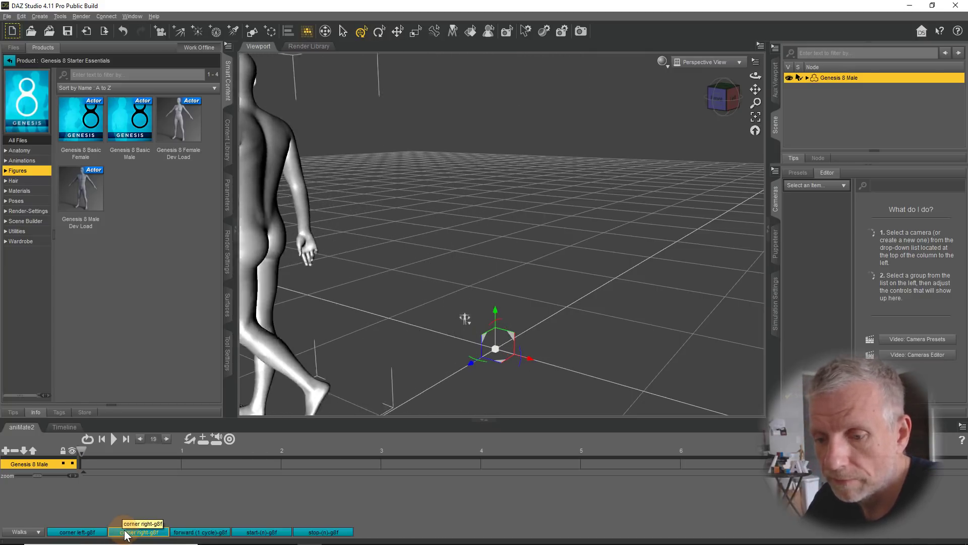
pyautogui.moveTo(196, 534)
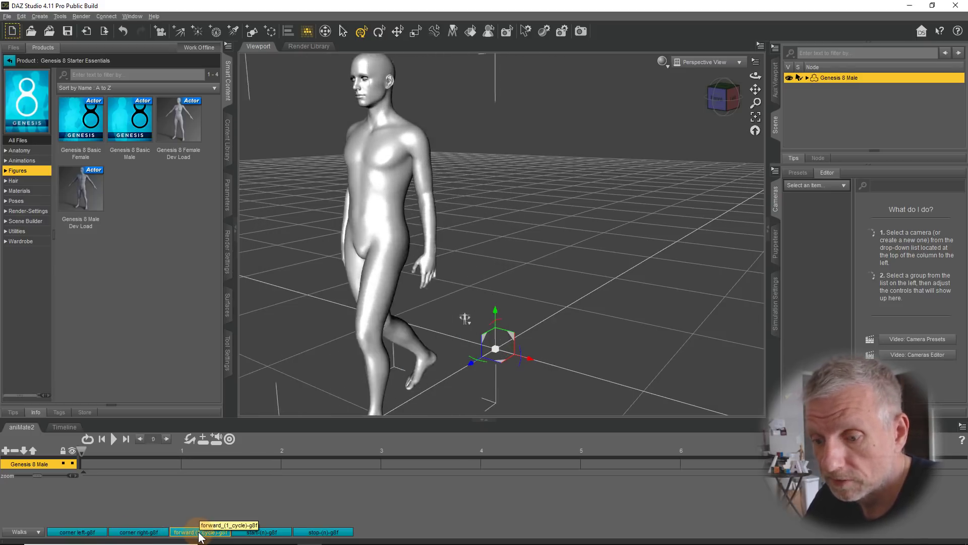
pyautogui.moveTo(245, 533)
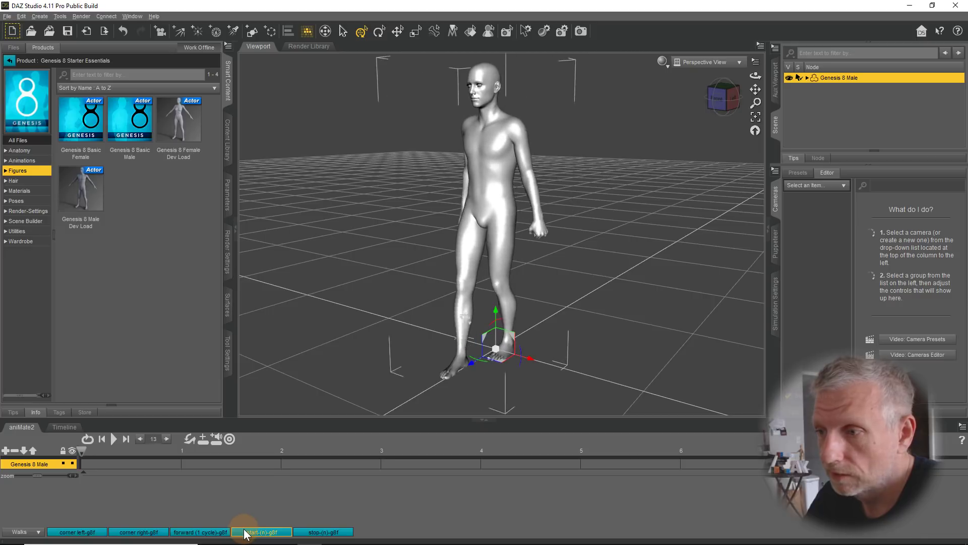
pyautogui.moveTo(315, 534)
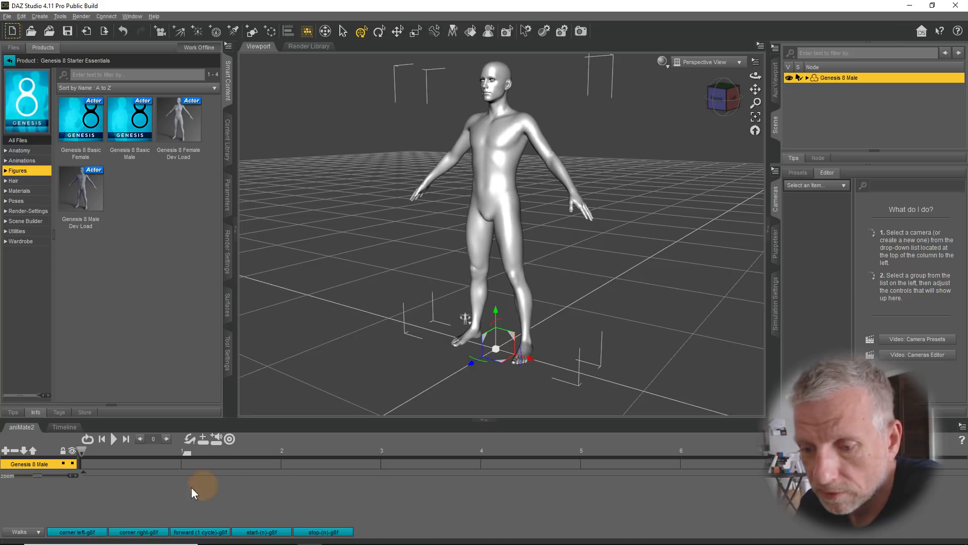
# Place a forward (1 cycle)-g8f block on the Genesis 8 Male track, a little after its start
pyautogui.moveTo(203, 524); pyautogui.dragTo(122, 464)
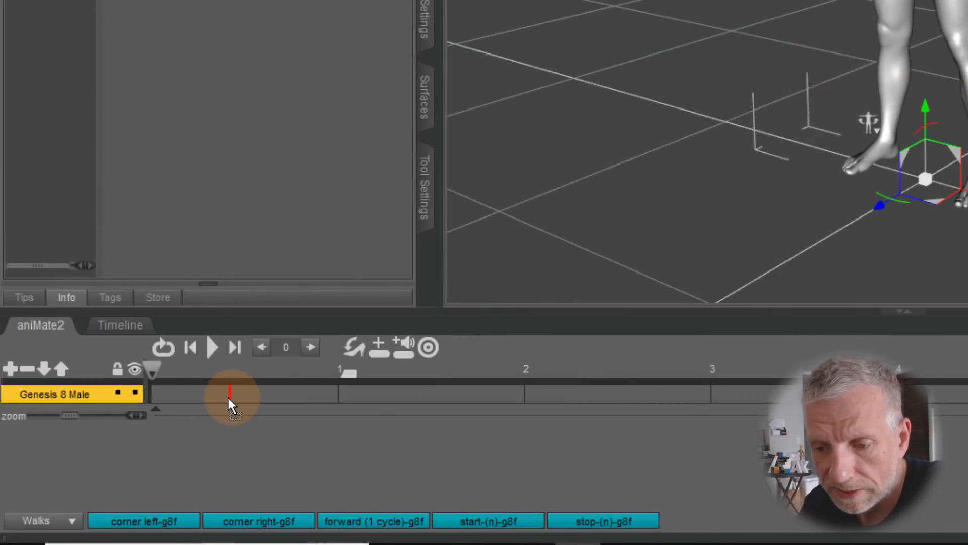
pyautogui.moveTo(229, 398); pyautogui.dragTo(231, 399)
pyautogui.moveTo(289, 399); pyautogui.dragTo(224, 398)
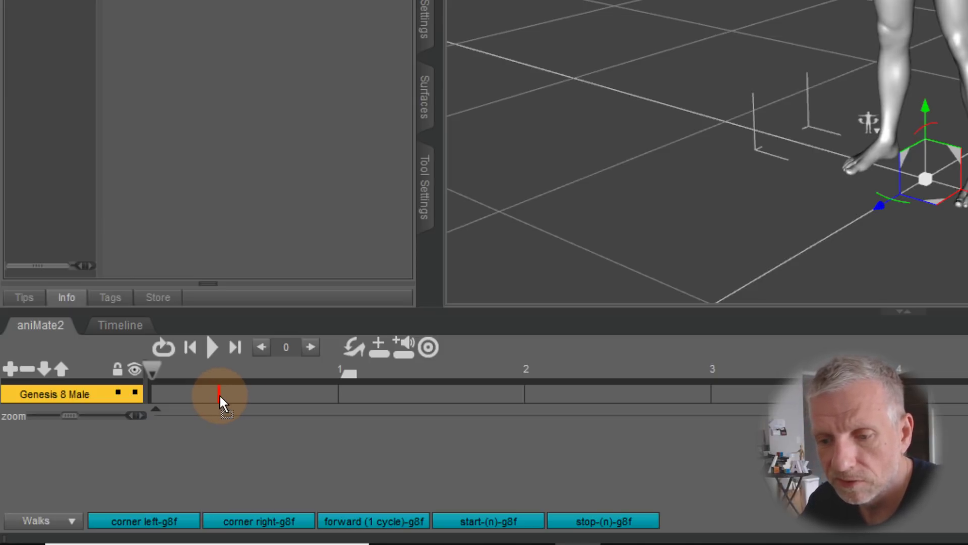
pyautogui.moveTo(218, 393); pyautogui.dragTo(219, 394)
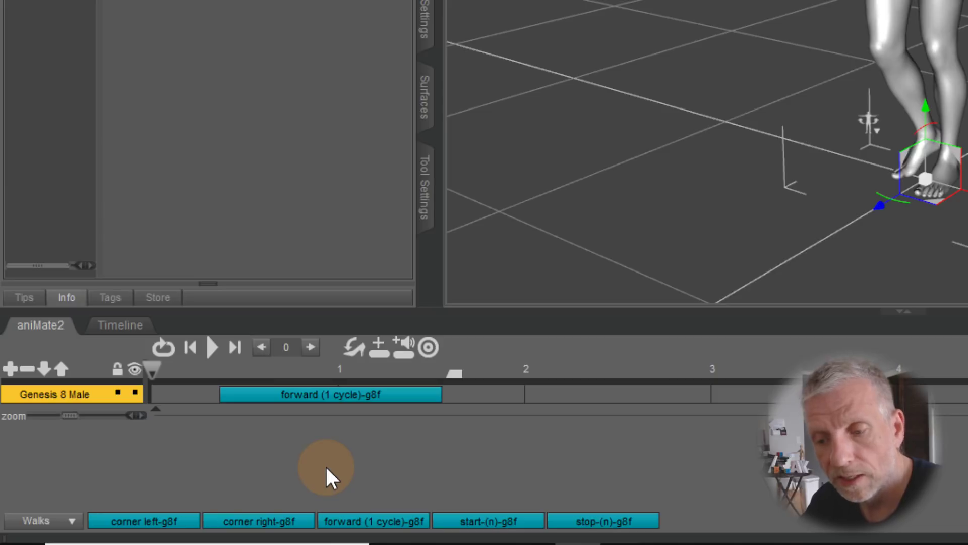
# Move the forward (1 cycle)-g8f block to the very beginning of the Genesis 8 Male track
pyautogui.click(301, 394)
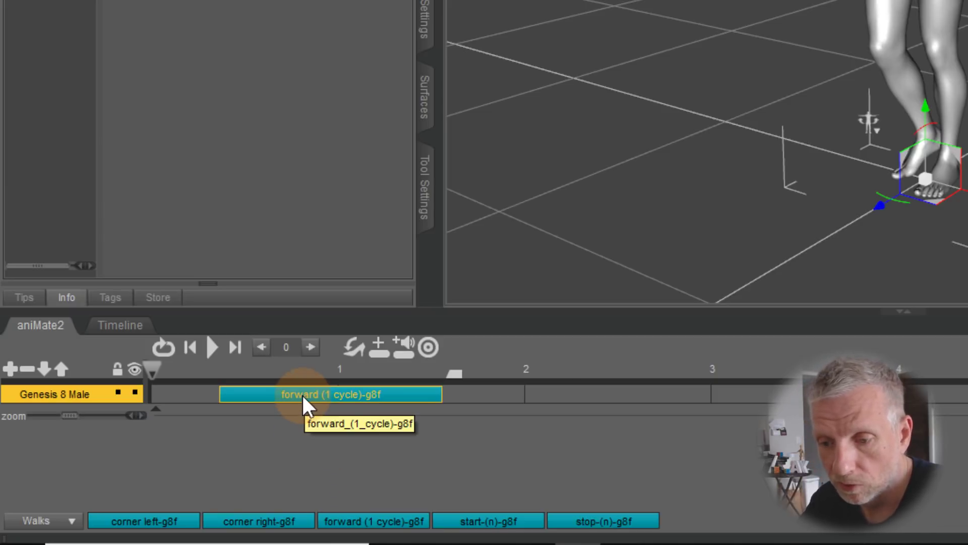
pyautogui.click(187, 393)
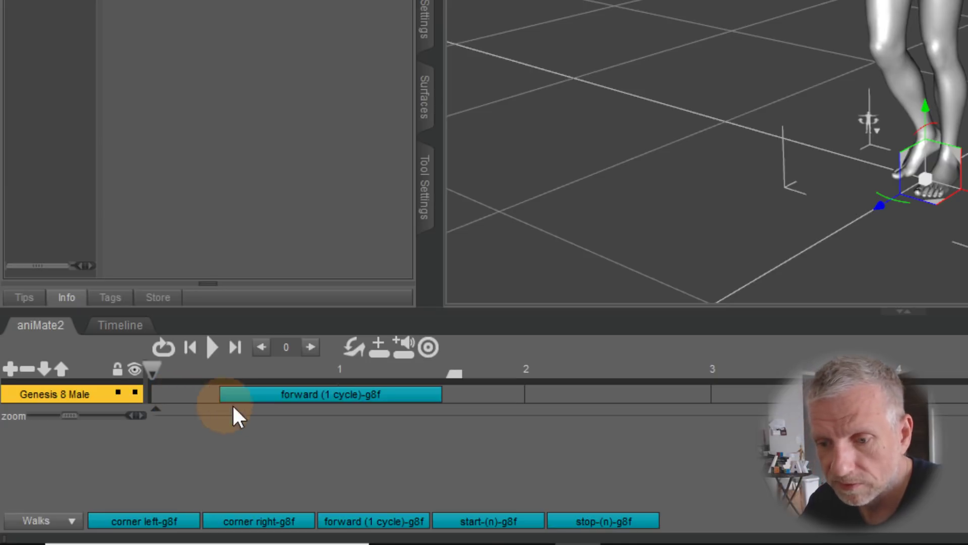
pyautogui.click(270, 393)
pyautogui.moveTo(271, 392); pyautogui.dragTo(186, 388)
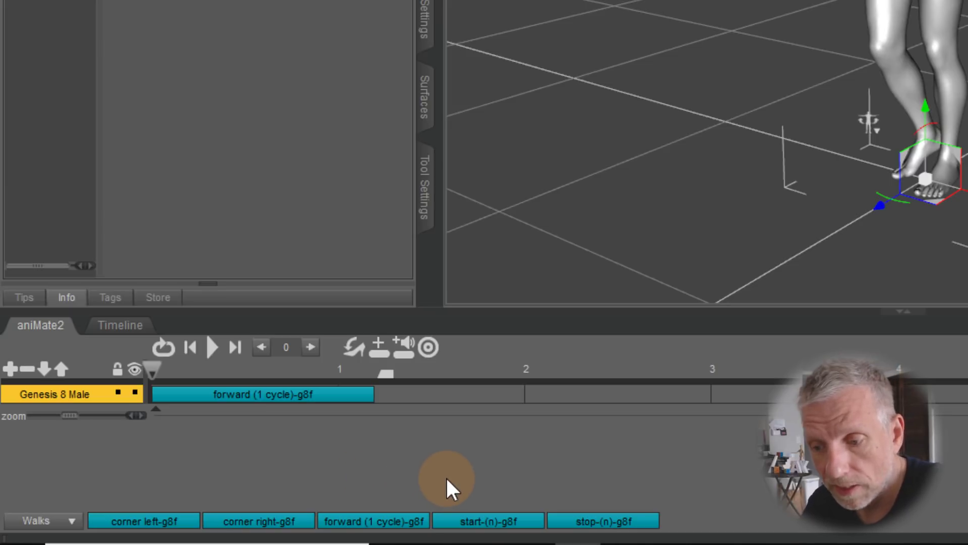
# Add a start-(n)-g8f block to the Genesis 8 Male track, directly after the forward (1 cycle)-g8f block
pyautogui.click(490, 521)
pyautogui.moveTo(492, 519); pyautogui.dragTo(442, 394)
pyautogui.click(523, 394)
pyautogui.moveTo(523, 394); pyautogui.dragTo(452, 396)
pyautogui.moveTo(525, 526); pyautogui.dragTo(731, 405)
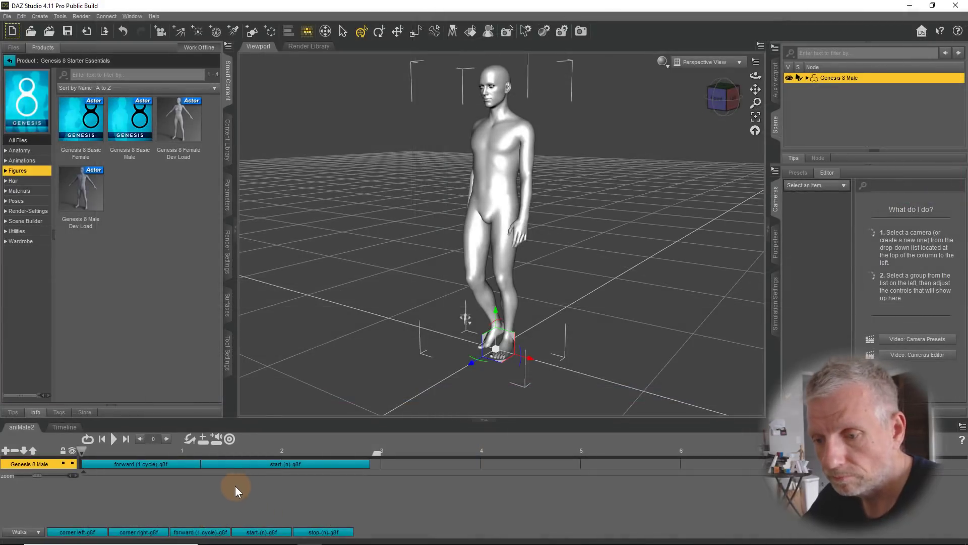
# Try to delete the start-(n)-g8f block from the track, and undo the deletion
pyautogui.click(226, 470)
pyautogui.click(230, 464)
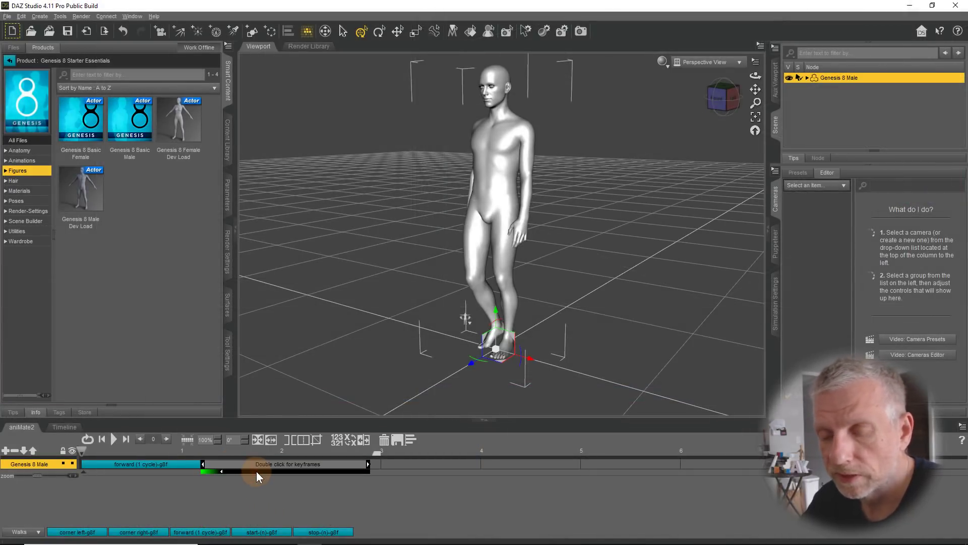
pyautogui.press('Delete')
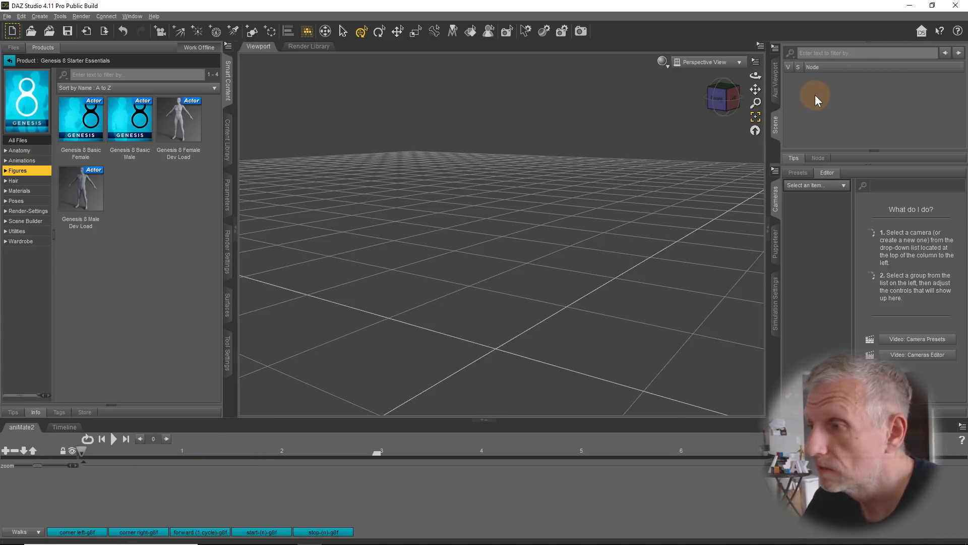
pyautogui.hotkey('ctrl', 'z')
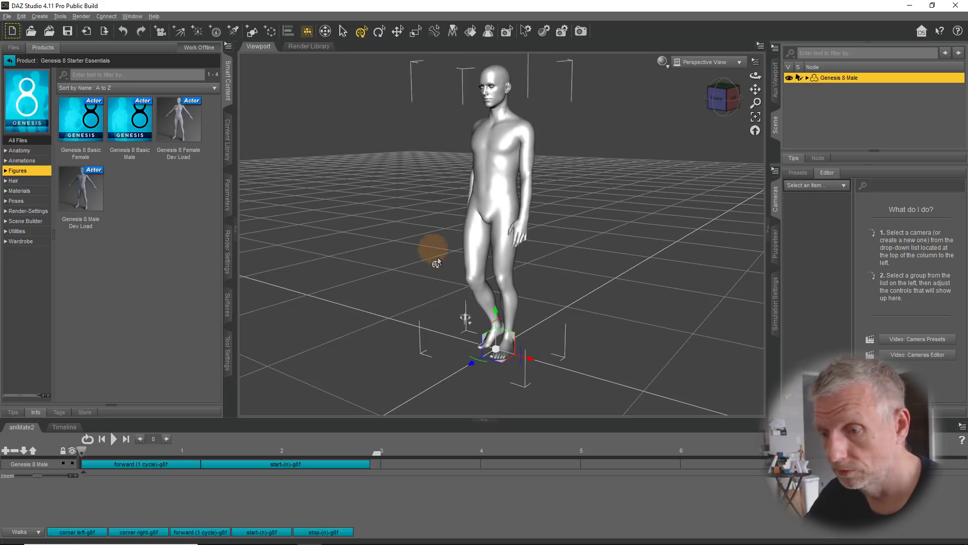
pyautogui.click(309, 467)
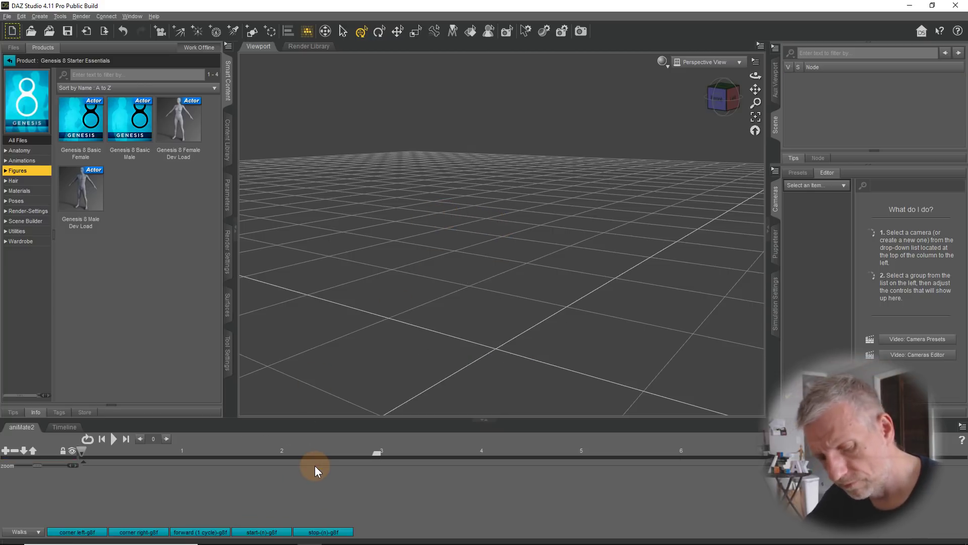
# Shift the start-(n)-g8f block slightly later to leave a gap after the forward block, and check its context options
pyautogui.moveTo(306, 465); pyautogui.dragTo(327, 464)
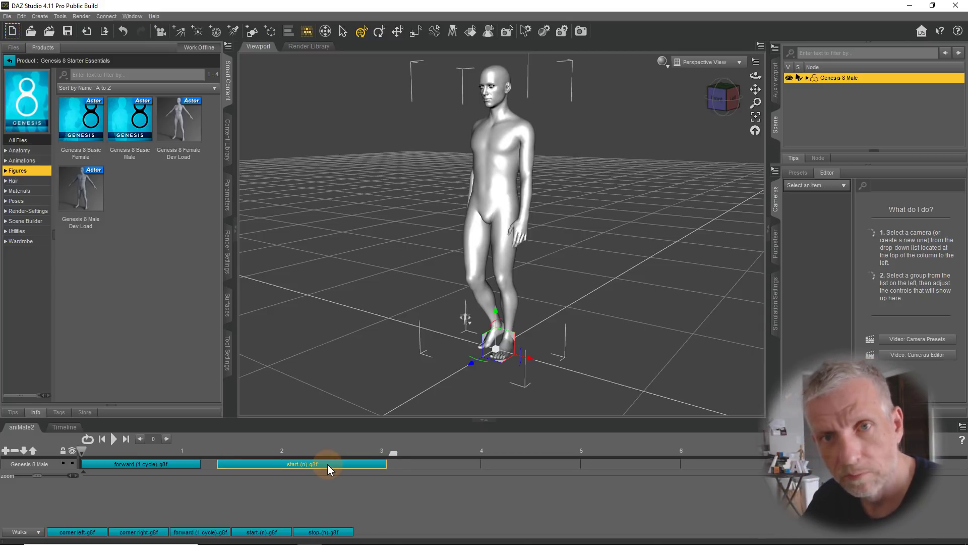
pyautogui.rightClick(328, 464)
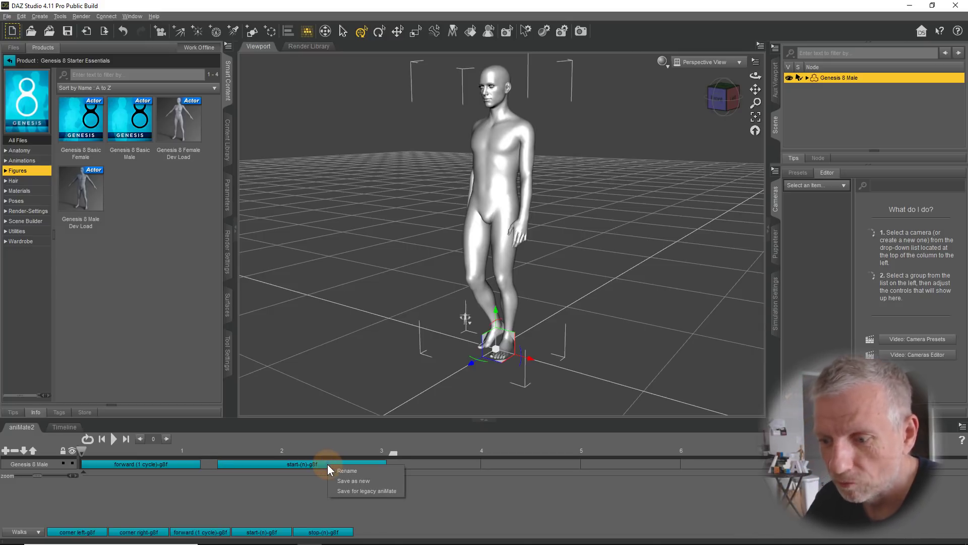
pyautogui.click(267, 489)
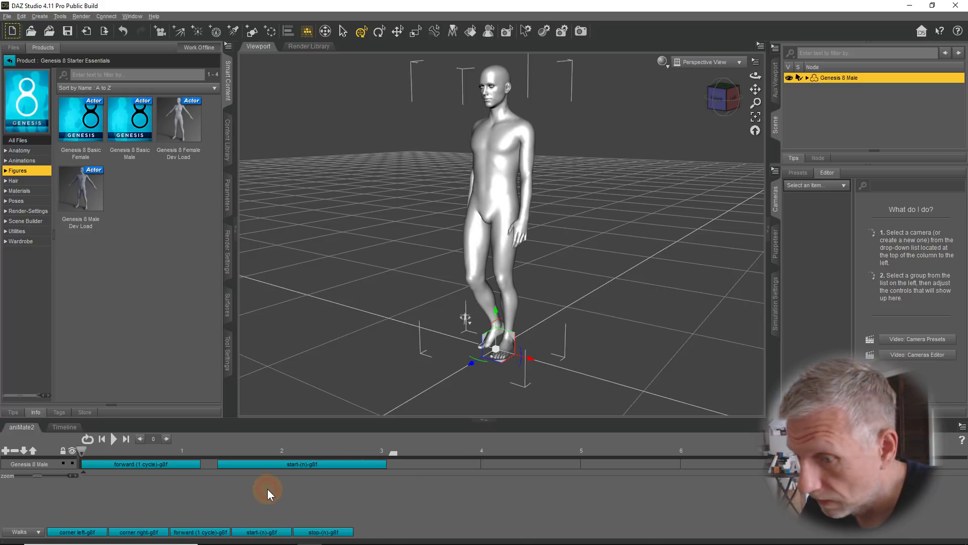
# Try once more to delete the shifted start-(n)-g8f block, and undo that deletion
pyautogui.click(272, 463)
pyautogui.press('Delete')
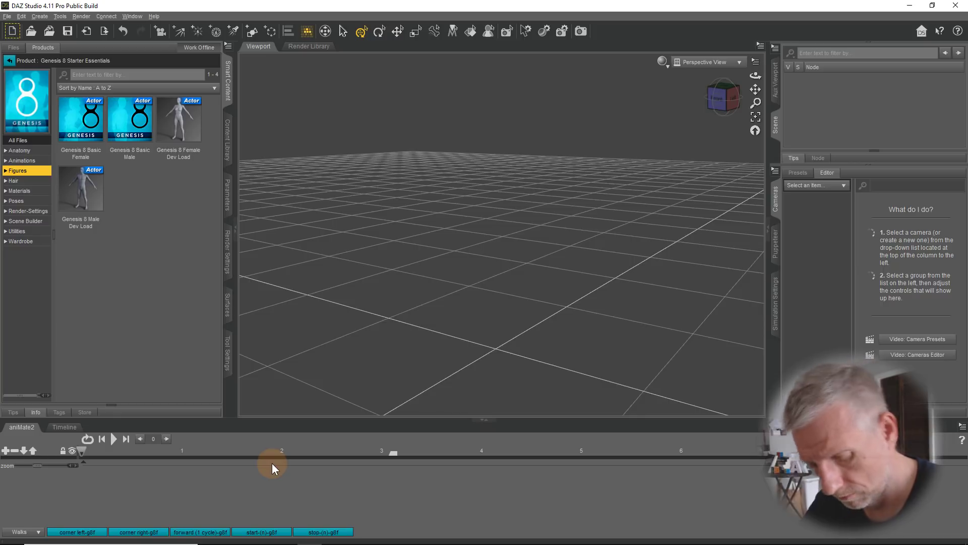
pyautogui.hotkey('ctrl', 'z')
# Remove the start-(n)-g8f block from the track using the aniMate2 delete command, keeping only the forward block
pyautogui.click(271, 463)
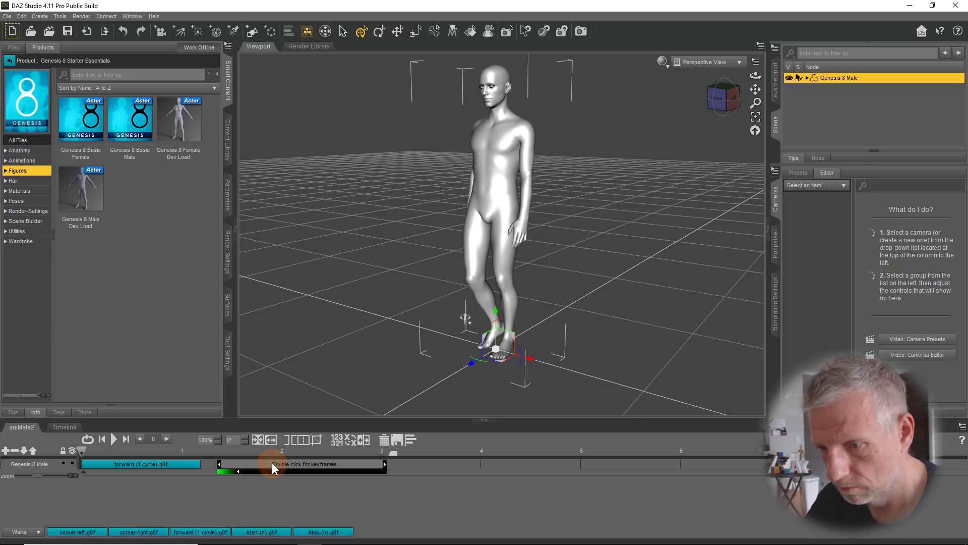
pyautogui.click(265, 481)
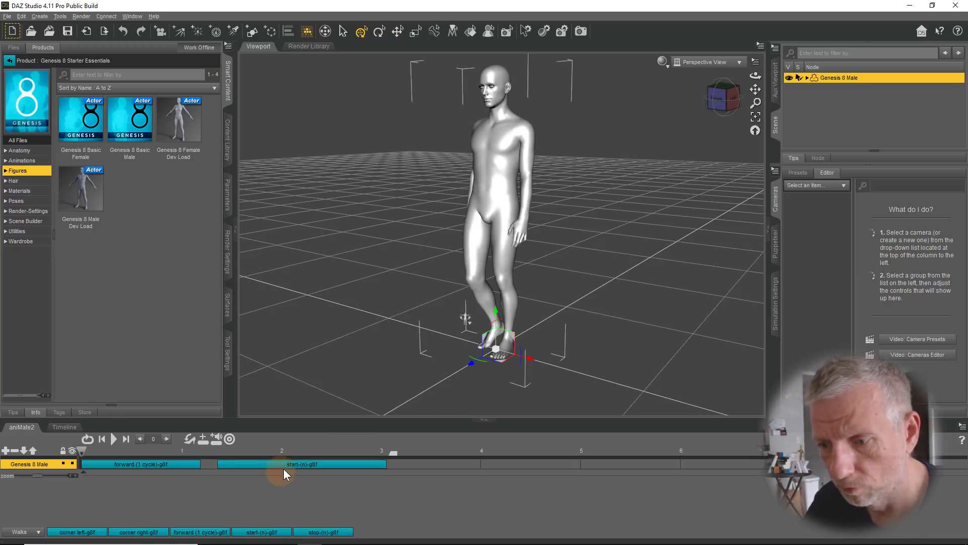
pyautogui.click(286, 468)
pyautogui.click(384, 440)
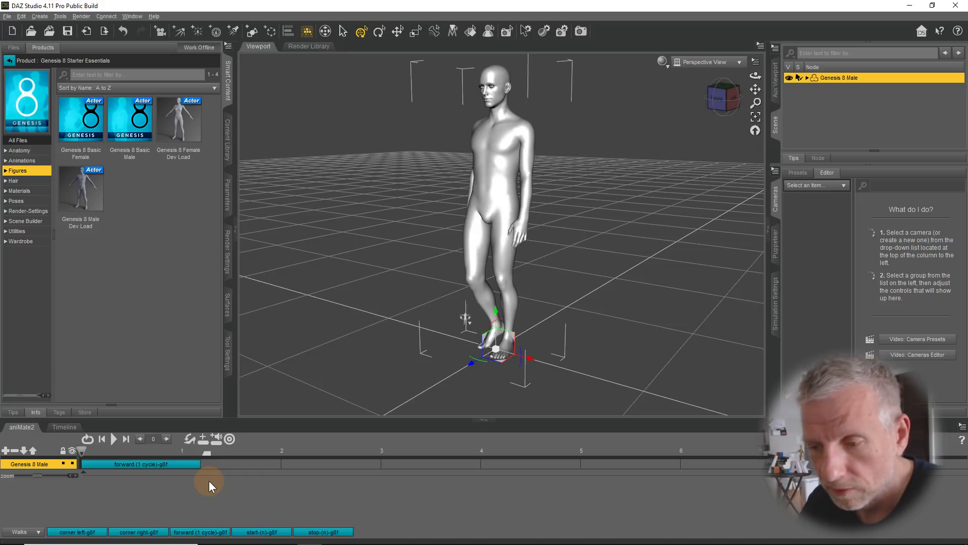
# Play the forward (1 cycle)-g8f block to review the figure's forward movement, and stop the playback
pyautogui.click(172, 464)
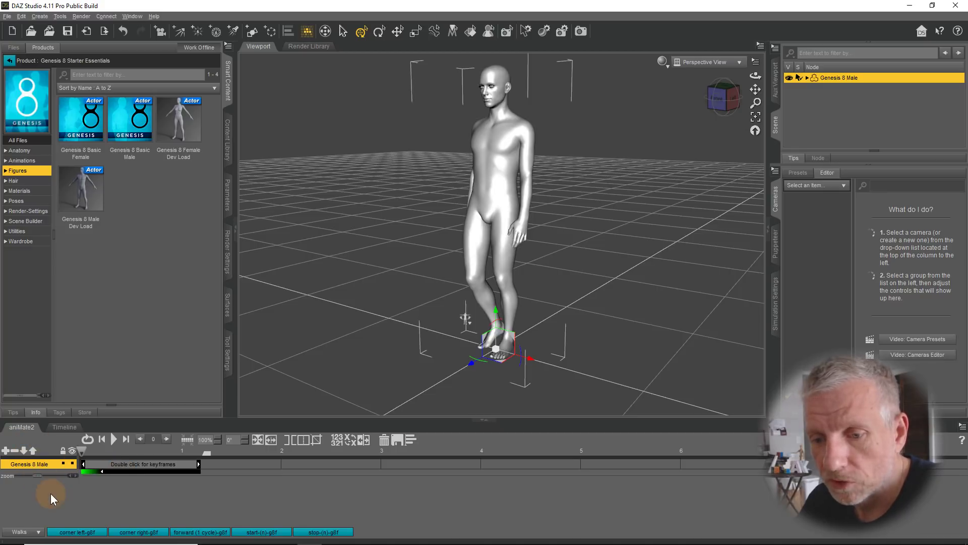
pyautogui.click(114, 489)
pyautogui.click(116, 438)
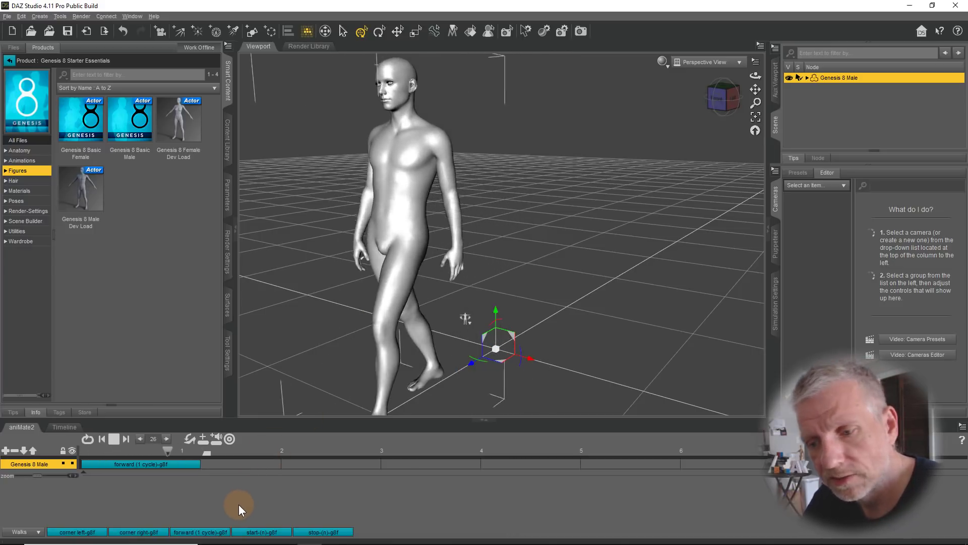
pyautogui.click(114, 439)
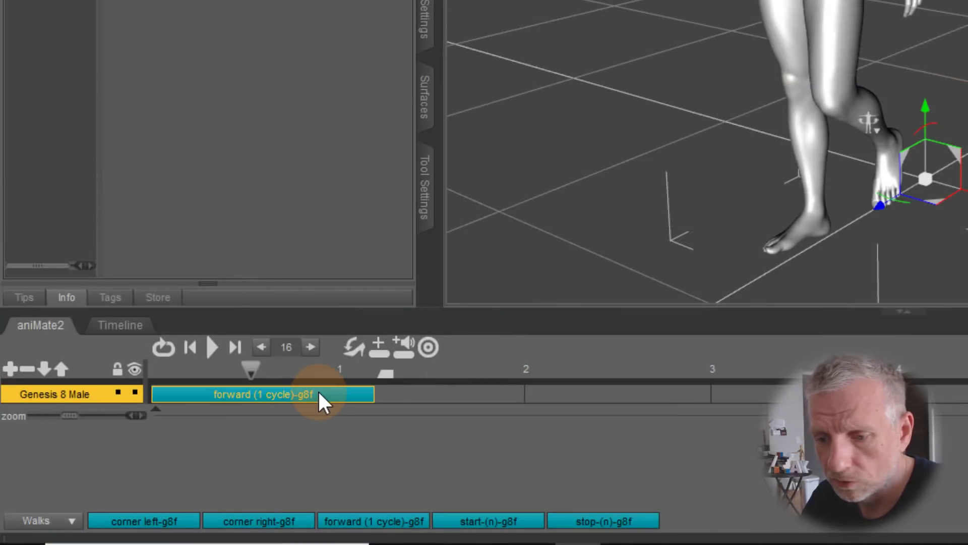
# Open the forward block in keyframe mode, enlarge the aniMate2 pane, and show the curve graph
pyautogui.click(172, 466)
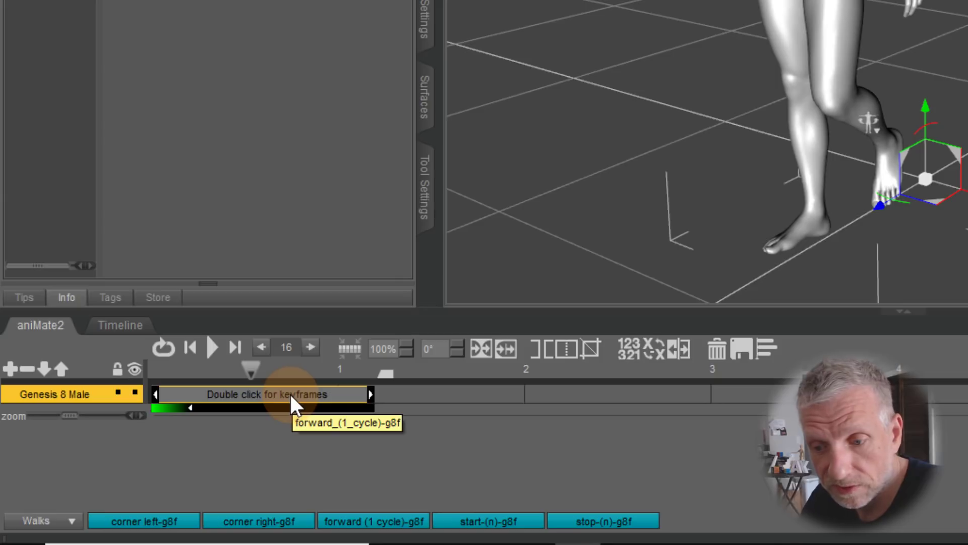
pyautogui.doubleClick(337, 393)
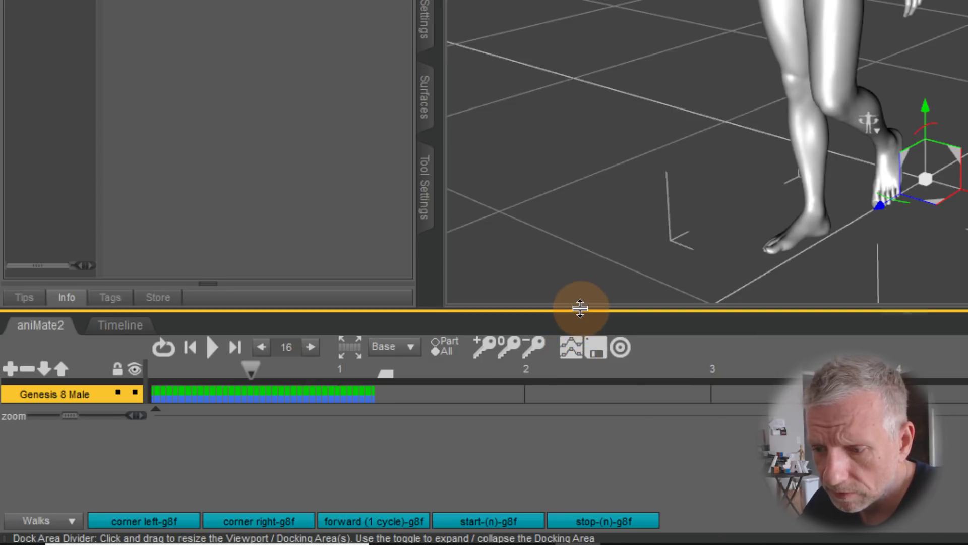
pyautogui.moveTo(578, 309); pyautogui.dragTo(566, 182)
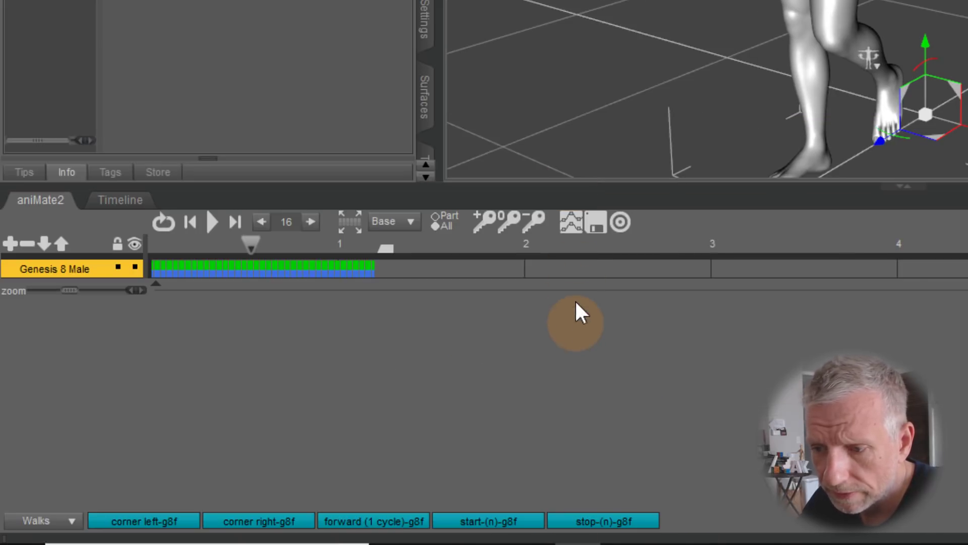
pyautogui.click(568, 221)
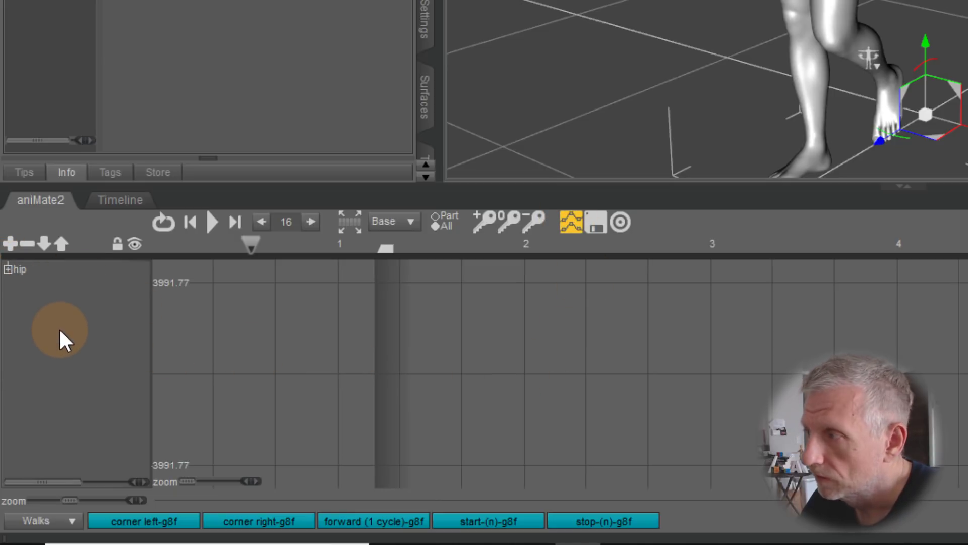
# Examine the hip's pos_x, pos_y, pos_z and rot_force_x curves, and look at the channels under lThighBend
pyautogui.click(6, 268)
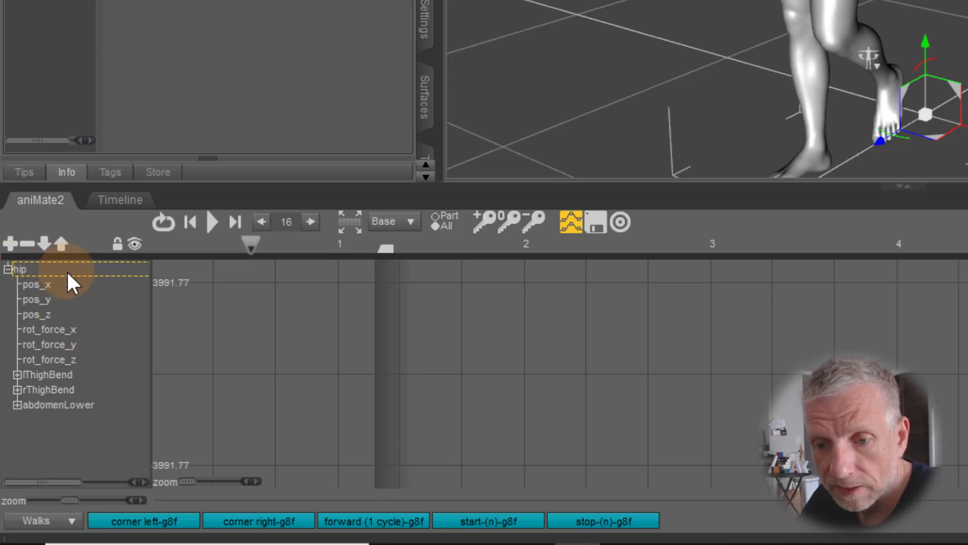
pyautogui.click(59, 284)
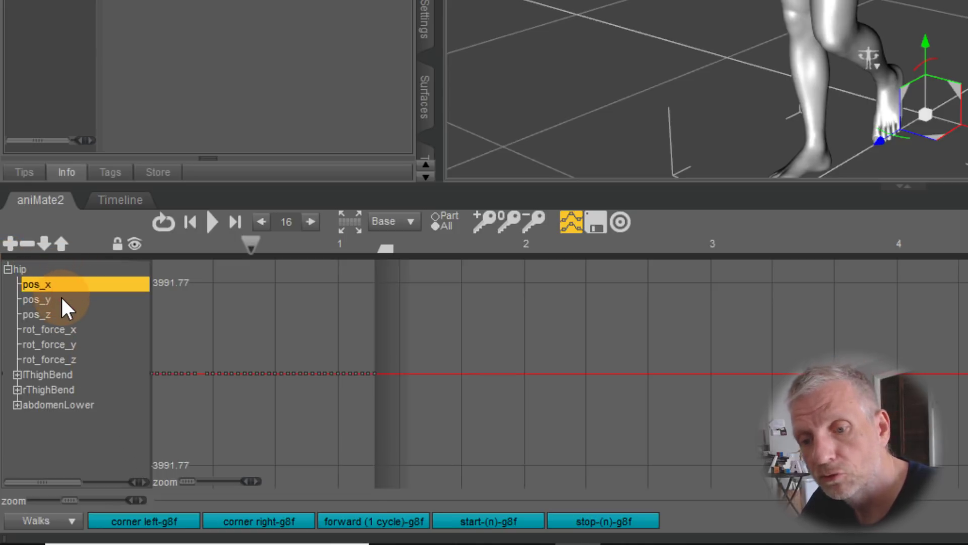
pyautogui.click(60, 298)
pyautogui.click(64, 314)
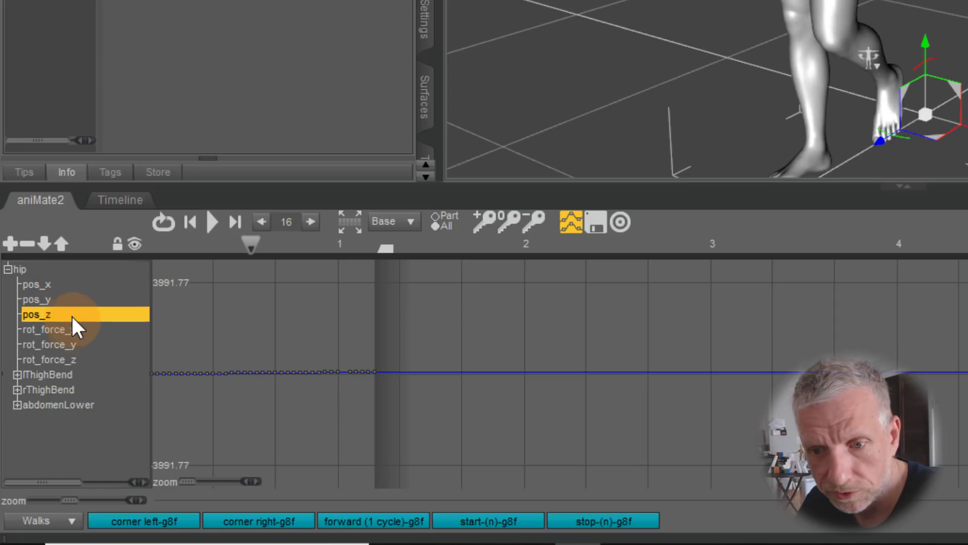
pyautogui.click(63, 282)
pyautogui.click(68, 299)
pyautogui.click(93, 318)
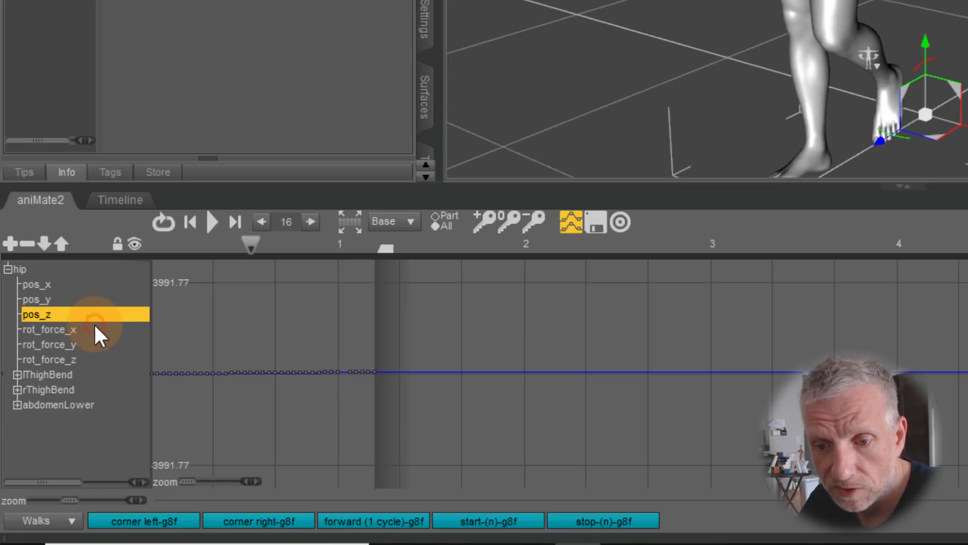
pyautogui.click(94, 331)
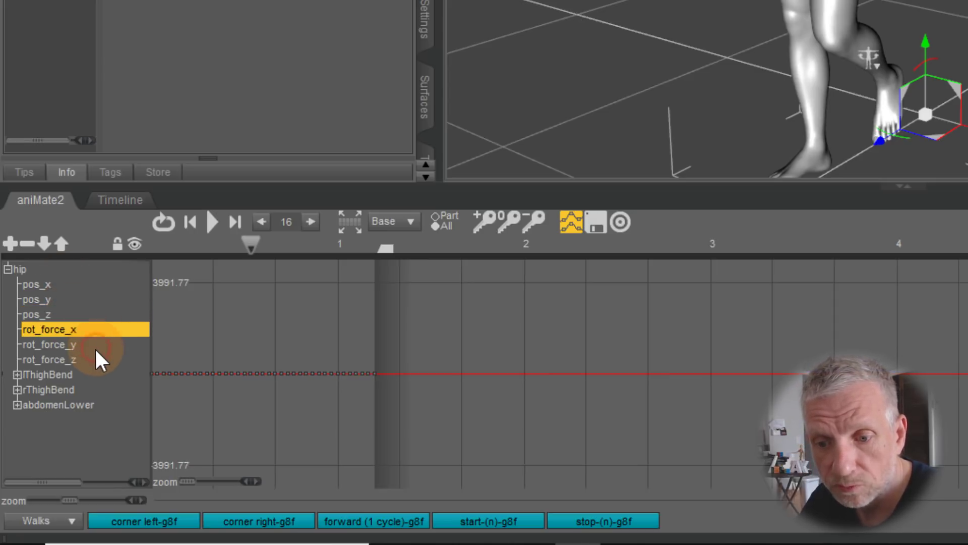
pyautogui.click(16, 374)
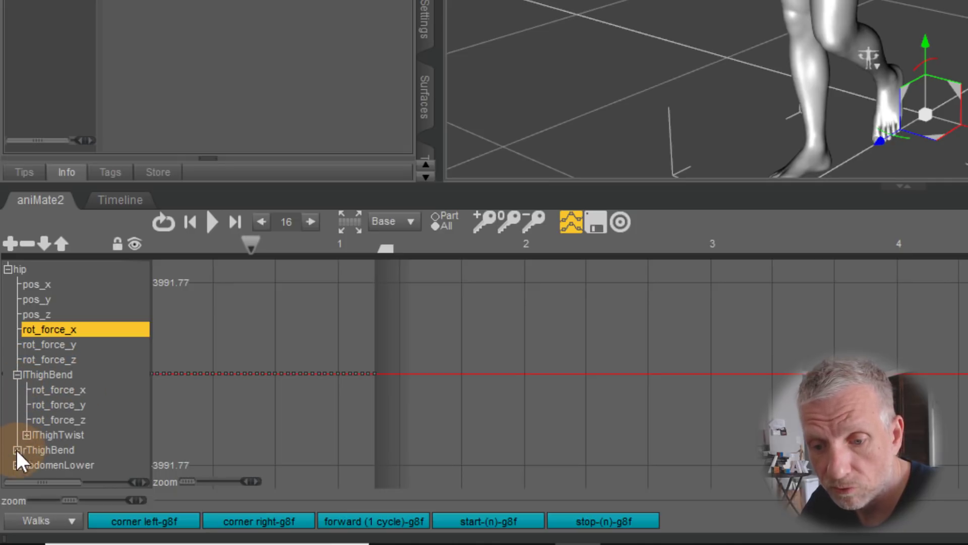
pyautogui.click(13, 375)
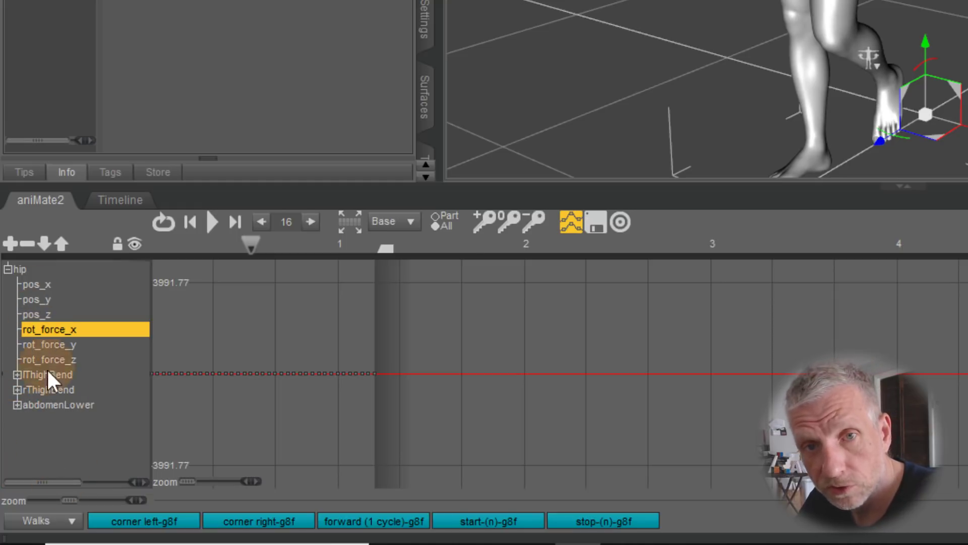
# Delete the hip's pos_z property and all its keys from the forward aniBlock
pyautogui.click(39, 313)
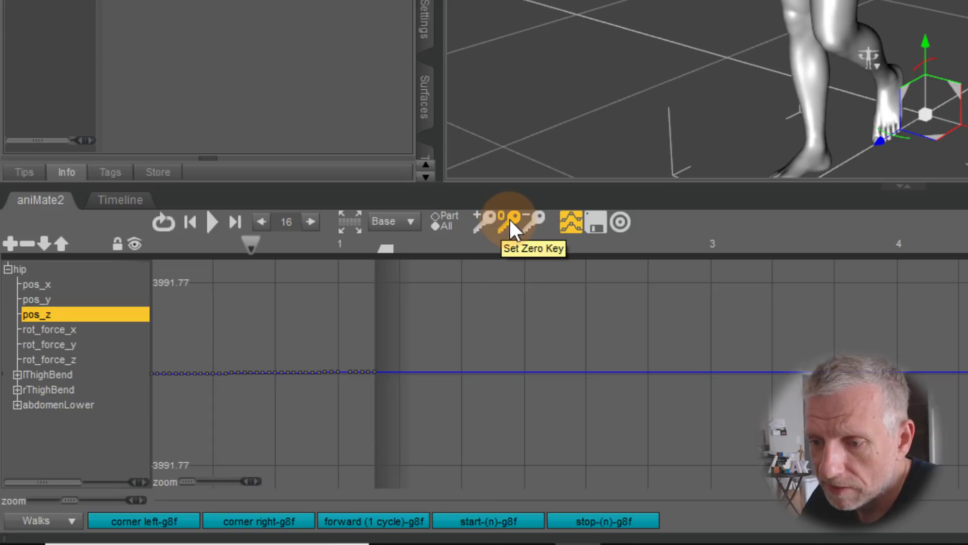
pyautogui.click(83, 315)
pyautogui.click(419, 314)
pyautogui.click(538, 222)
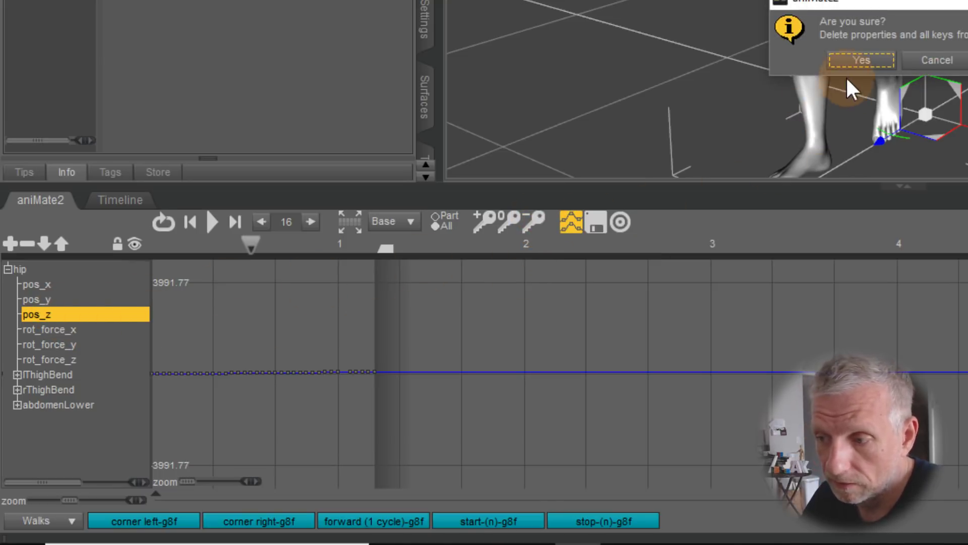
pyautogui.moveTo(873, 3); pyautogui.dragTo(421, 21)
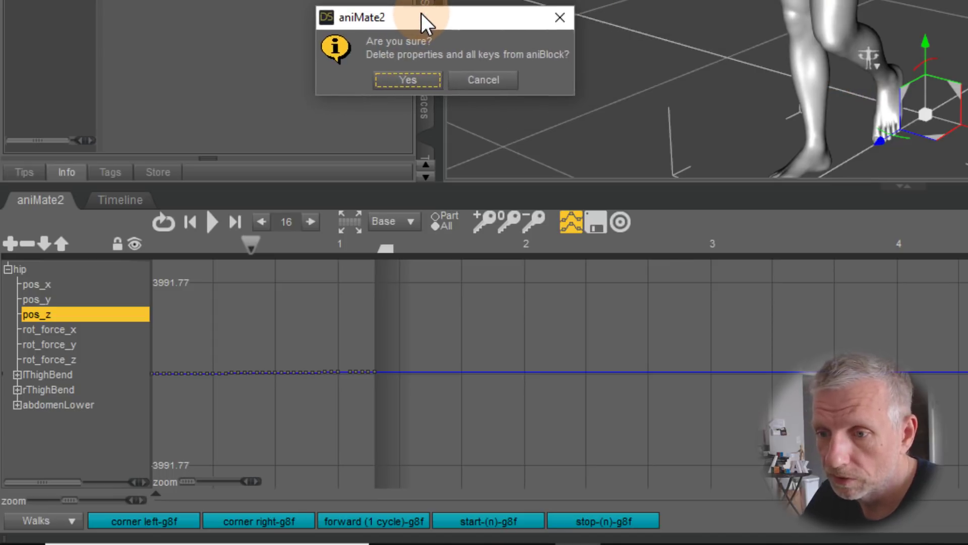
pyautogui.click(422, 80)
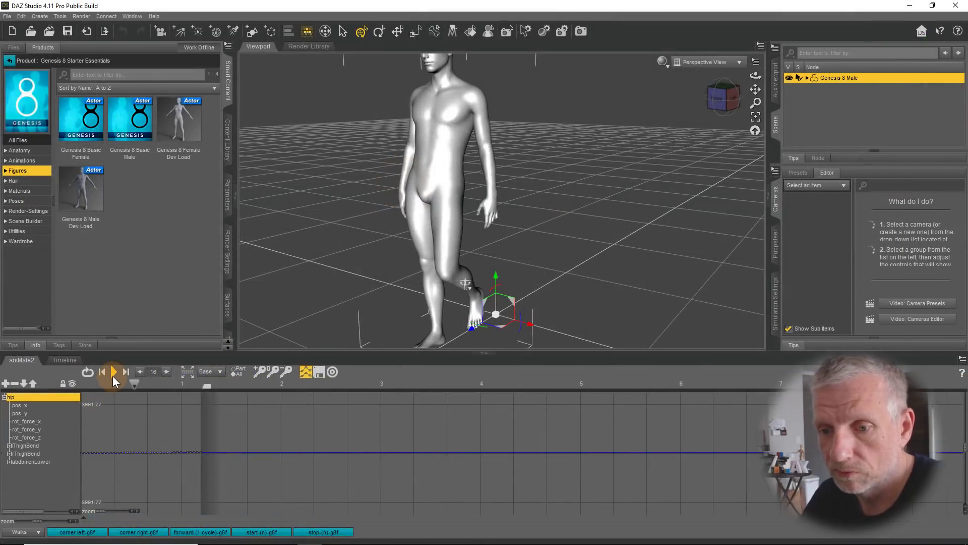
# Play the edited walk cycle and reduce the height of the aniMate2 pane to enlarge the viewport
pyautogui.click(113, 373)
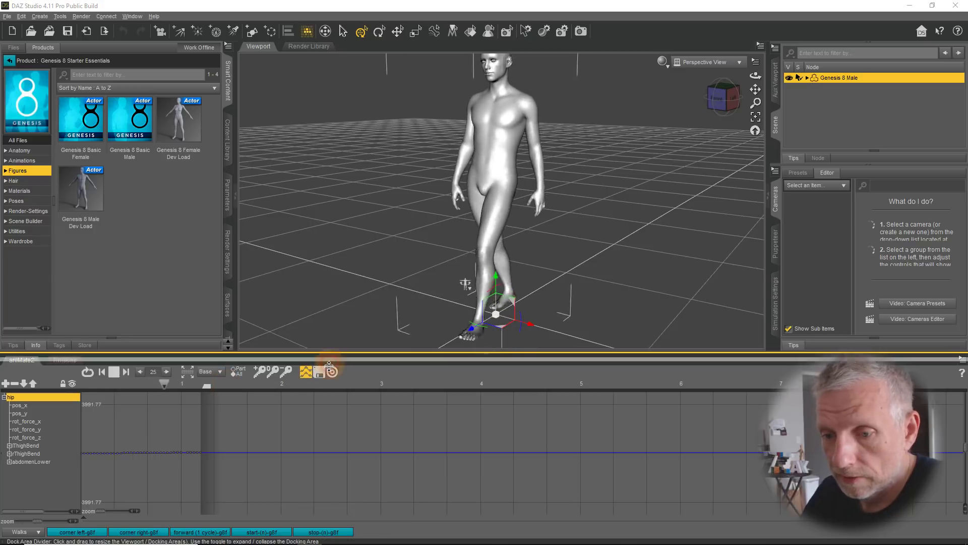
pyautogui.moveTo(323, 354); pyautogui.dragTo(328, 407)
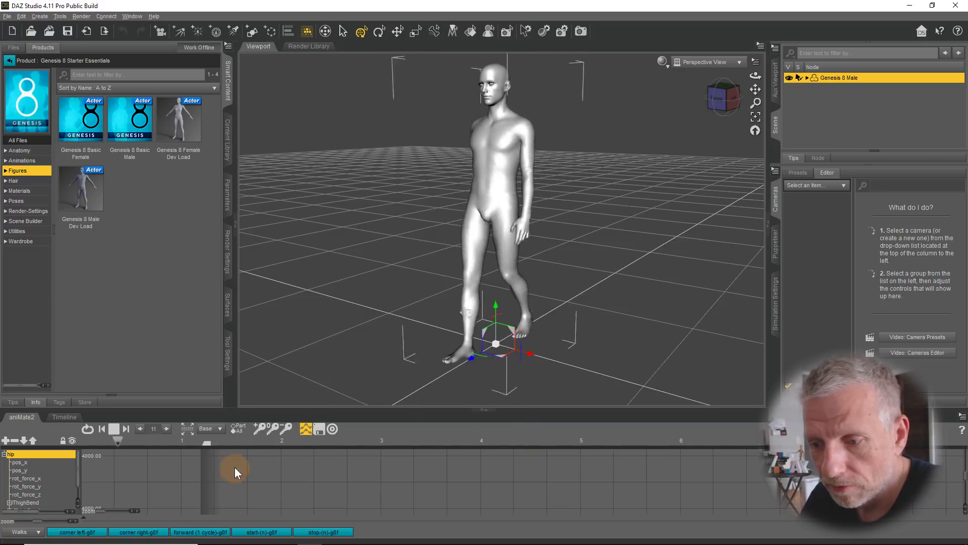
# Collapse the hip's channel list and exit keyframe mode to return to the block view
pyautogui.click(306, 428)
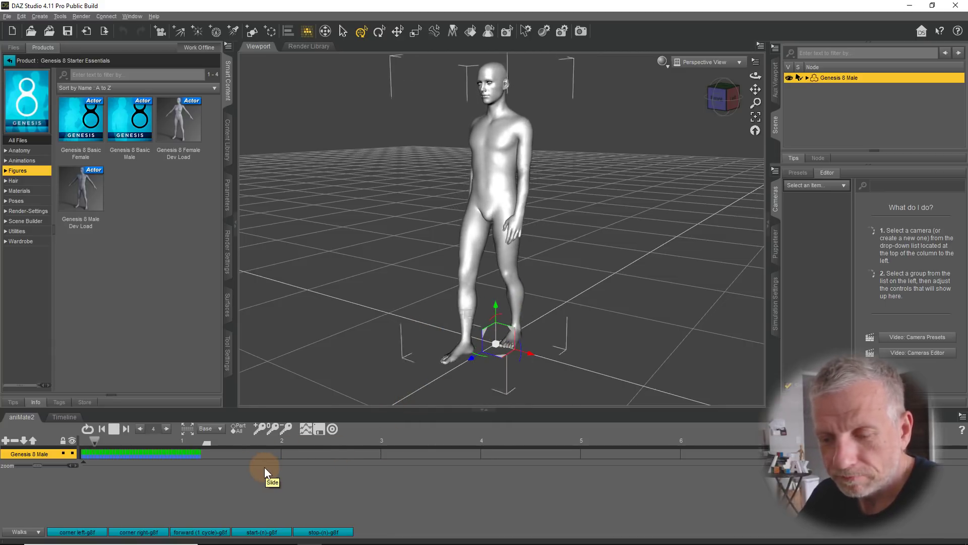
pyautogui.click(307, 429)
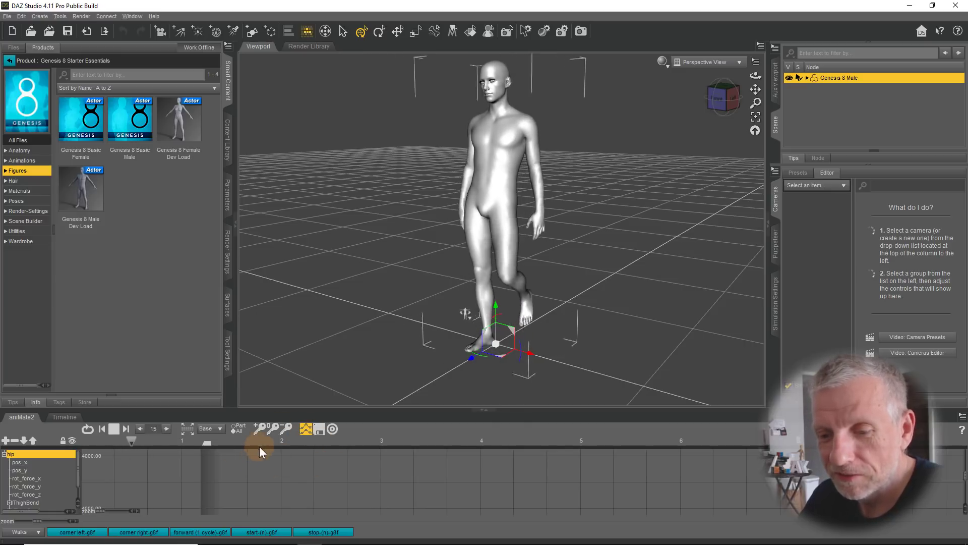
pyautogui.click(4, 454)
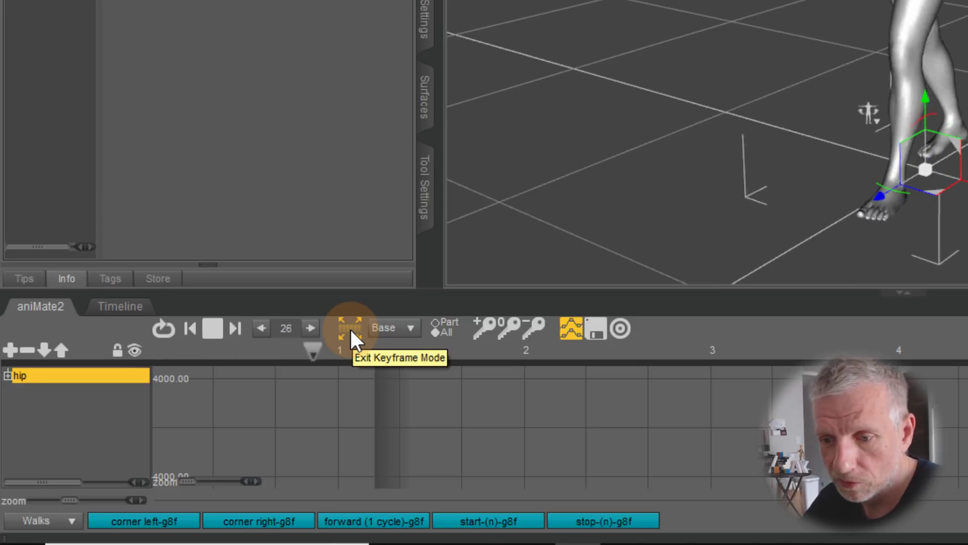
pyautogui.click(350, 329)
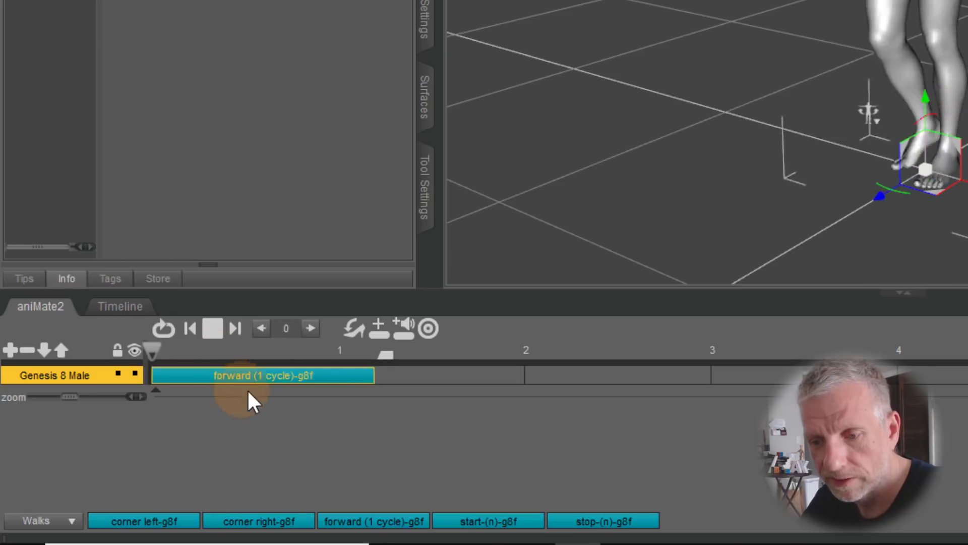
# Stop the walk playback and move the playhead back to frame 0
pyautogui.click(201, 376)
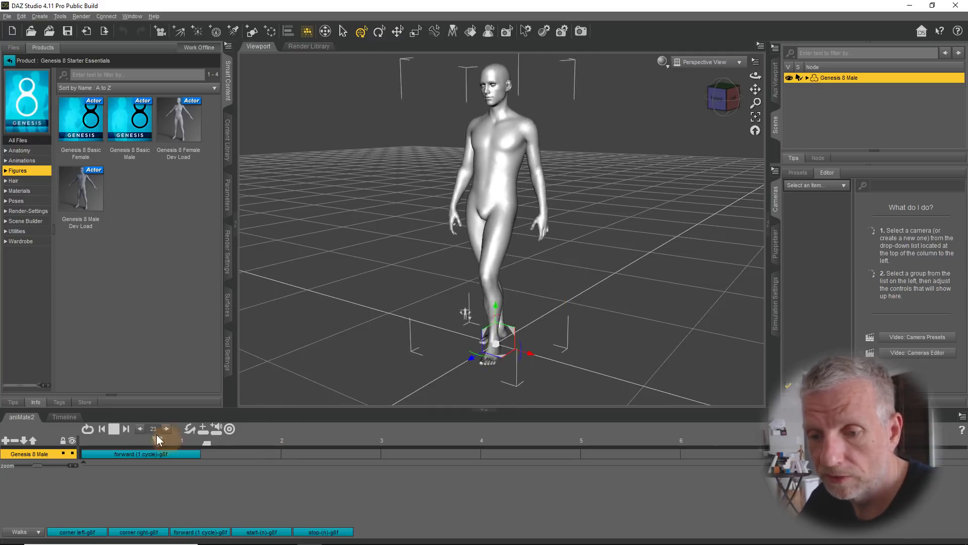
pyautogui.click(114, 429)
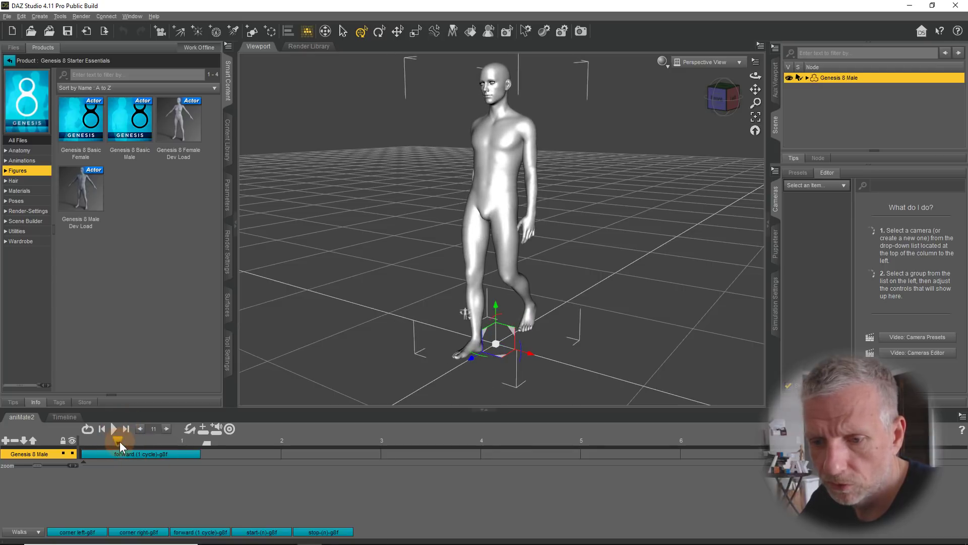
pyautogui.moveTo(119, 441); pyautogui.dragTo(64, 439)
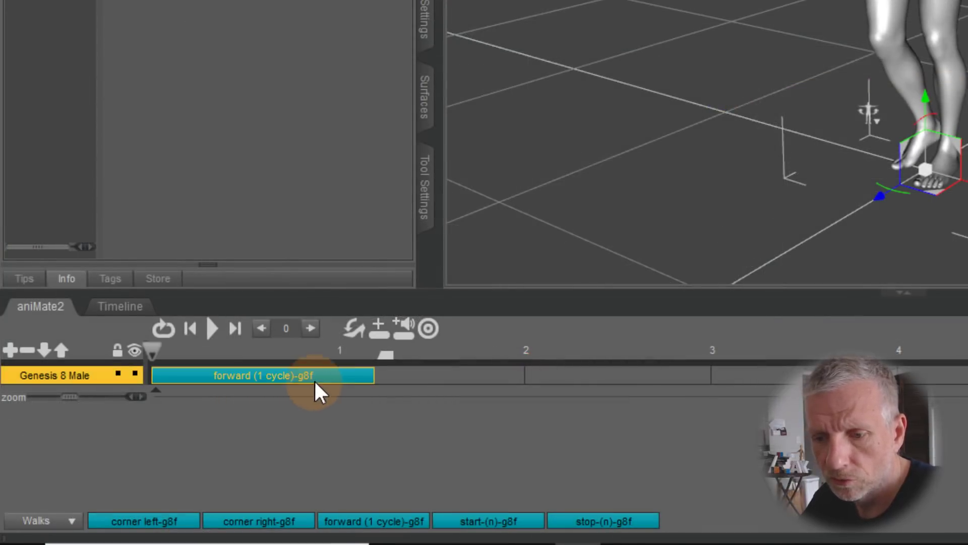
# Copy the edited forward (1 cycle)-g8f block on the Genesis 8 Male track, checking the block's context options
pyautogui.click(330, 383)
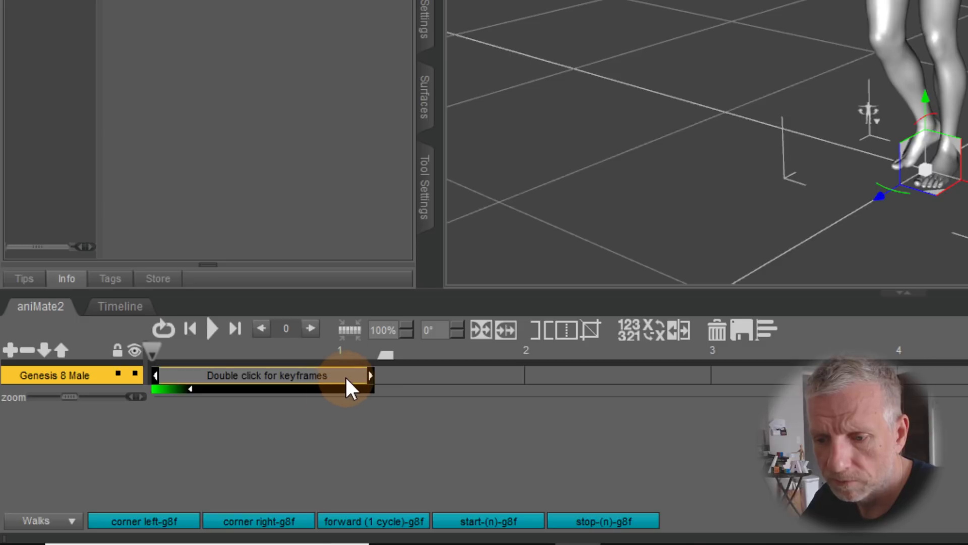
pyautogui.rightClick(345, 376)
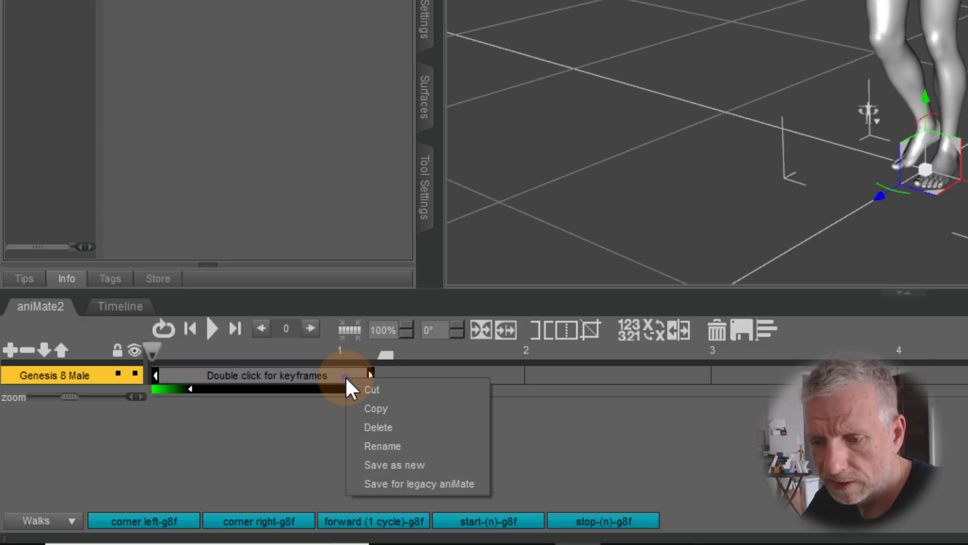
pyautogui.click(392, 409)
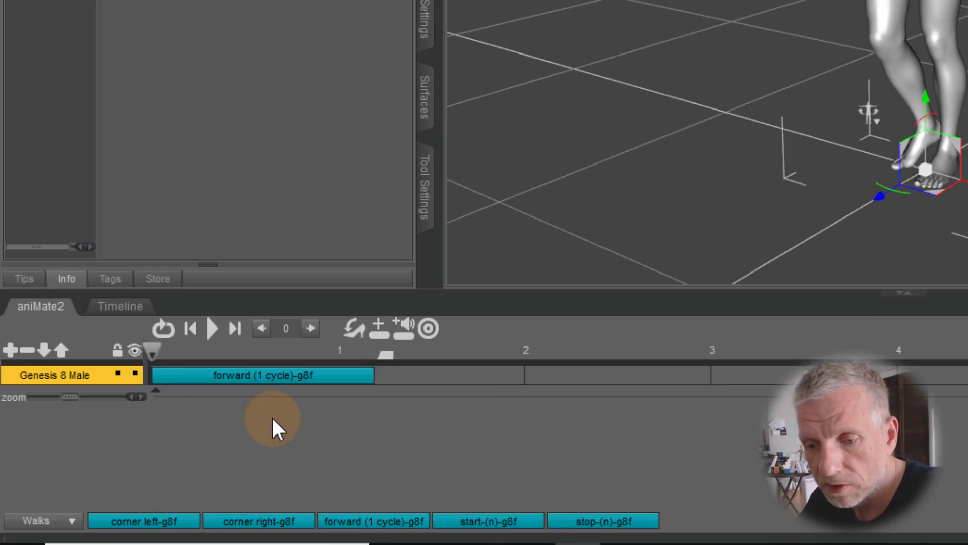
pyautogui.rightClick(327, 379)
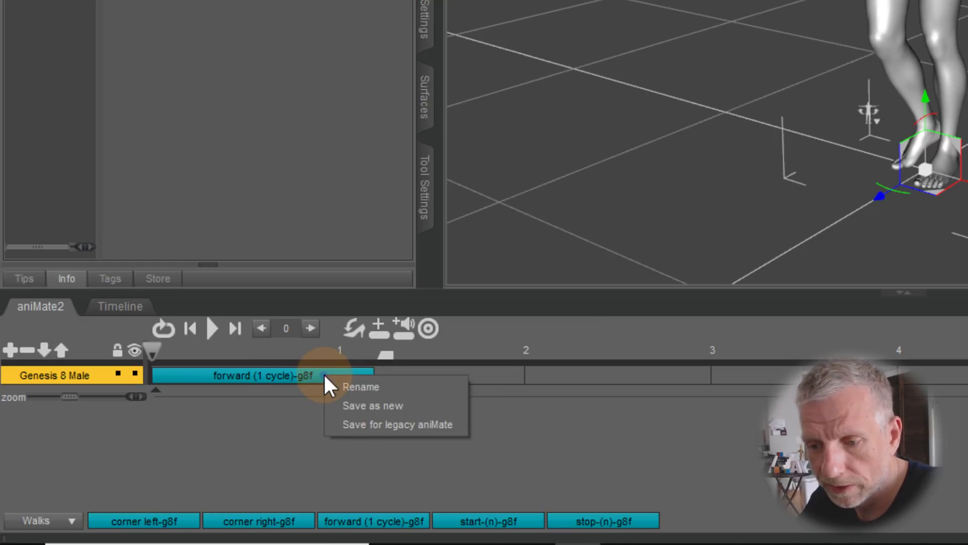
pyautogui.click(284, 441)
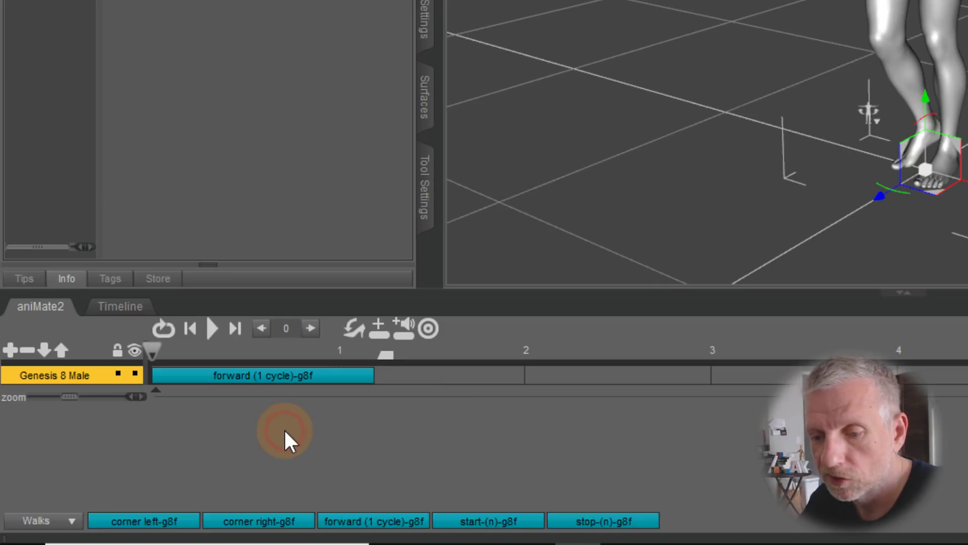
pyautogui.click(324, 373)
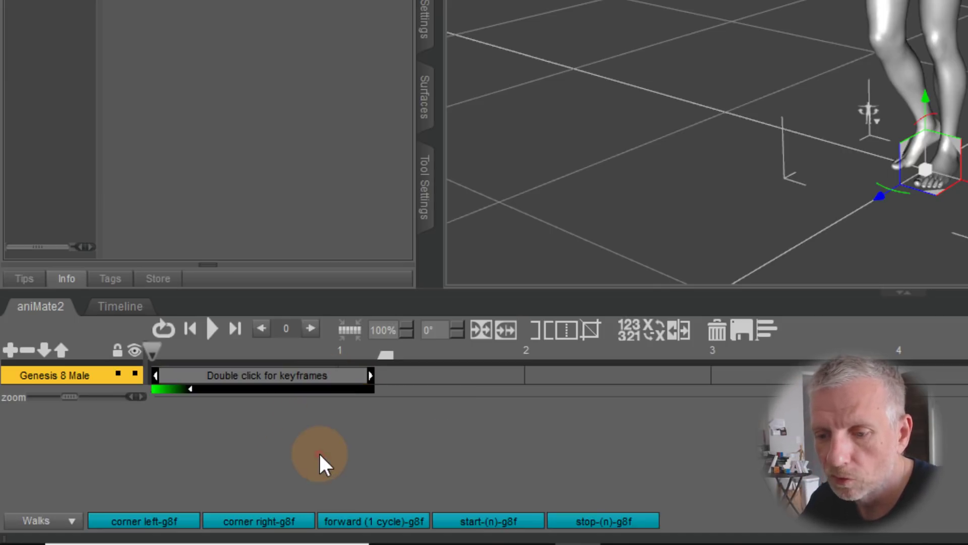
pyautogui.rightClick(340, 382)
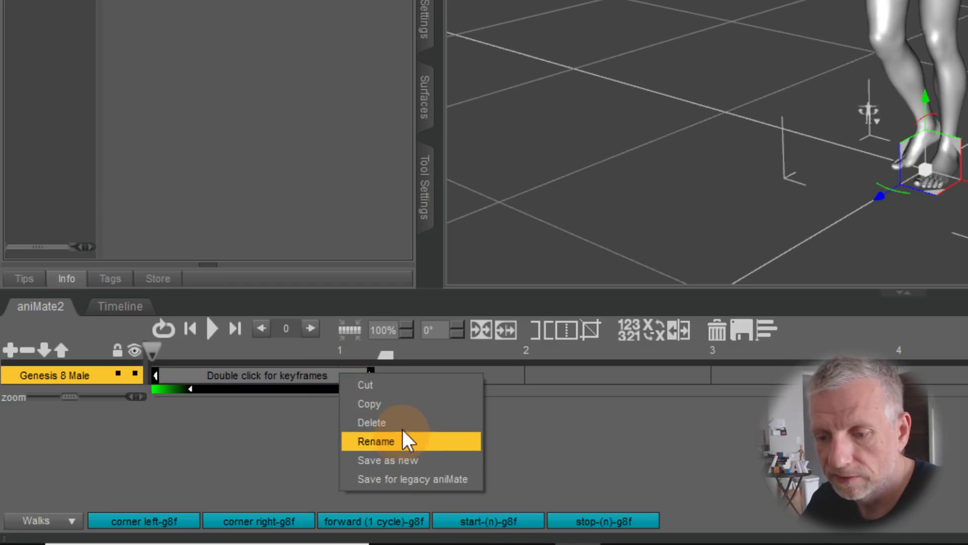
pyautogui.click(405, 411)
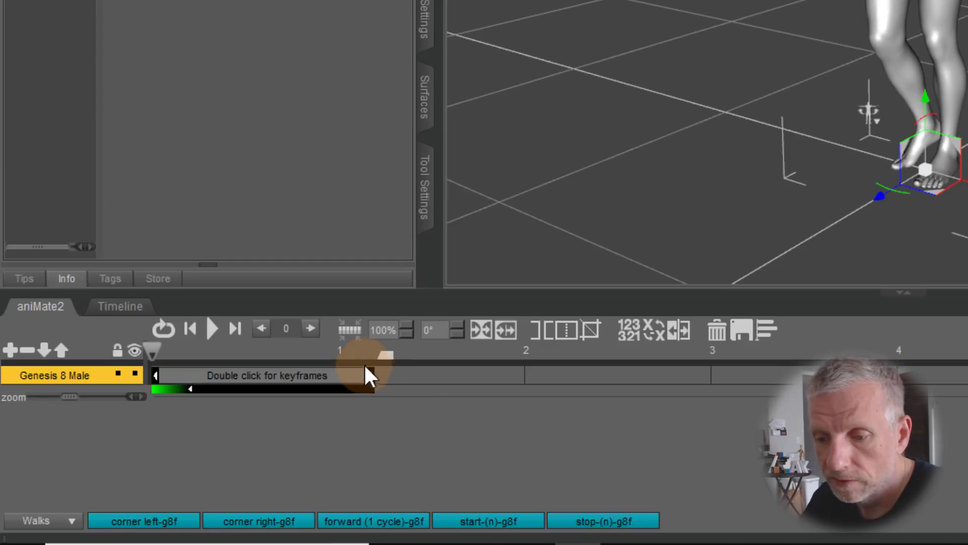
# Paste two copies of the edited forward (1 cycle)-g8f block into the empty part of the Genesis 8 Male track
pyautogui.rightClick(428, 373)
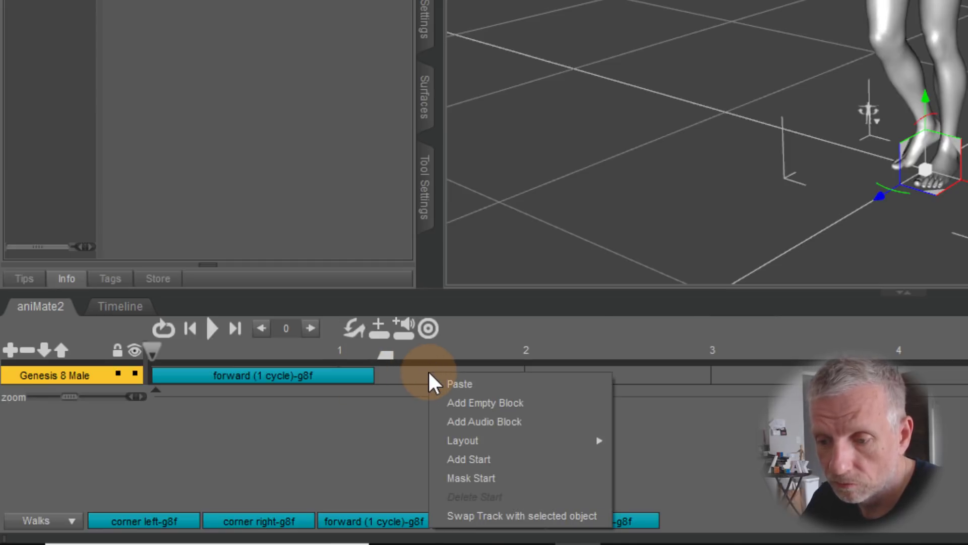
pyautogui.click(497, 381)
pyautogui.click(484, 379)
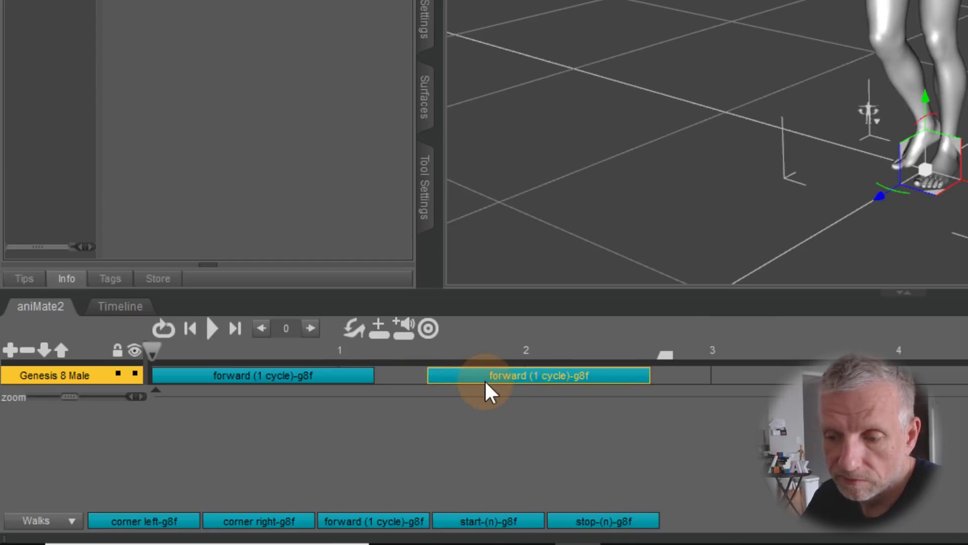
pyautogui.click(462, 385)
pyautogui.click(302, 374)
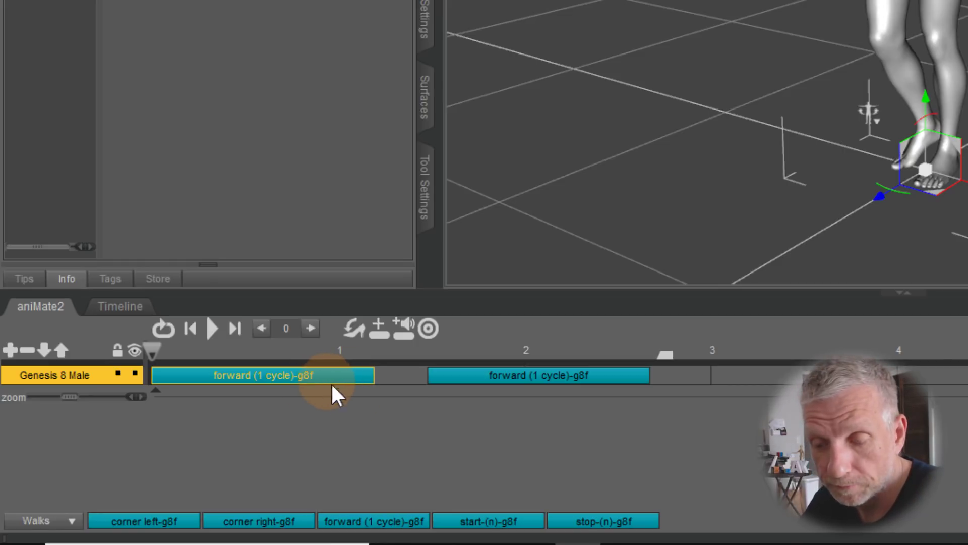
pyautogui.click(444, 427)
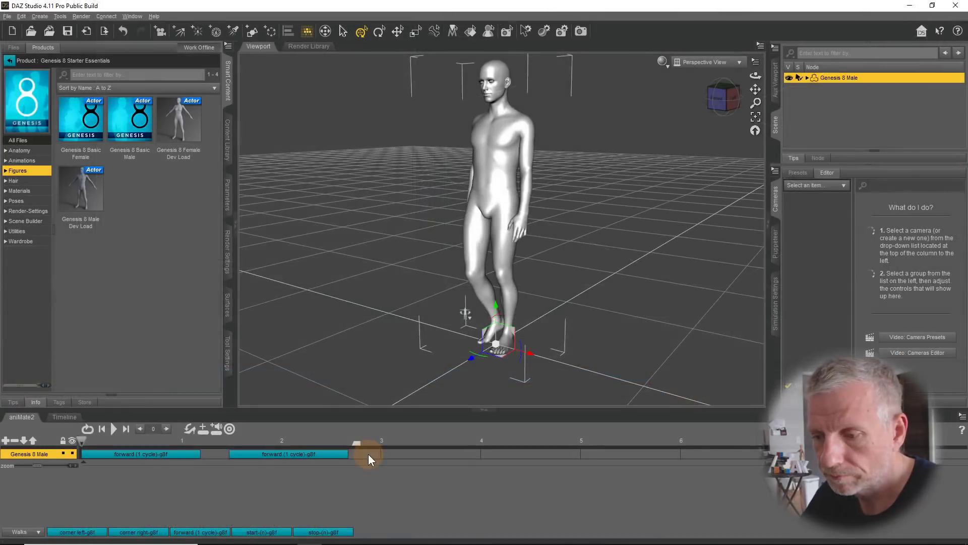
pyautogui.rightClick(688, 376)
pyautogui.click(407, 460)
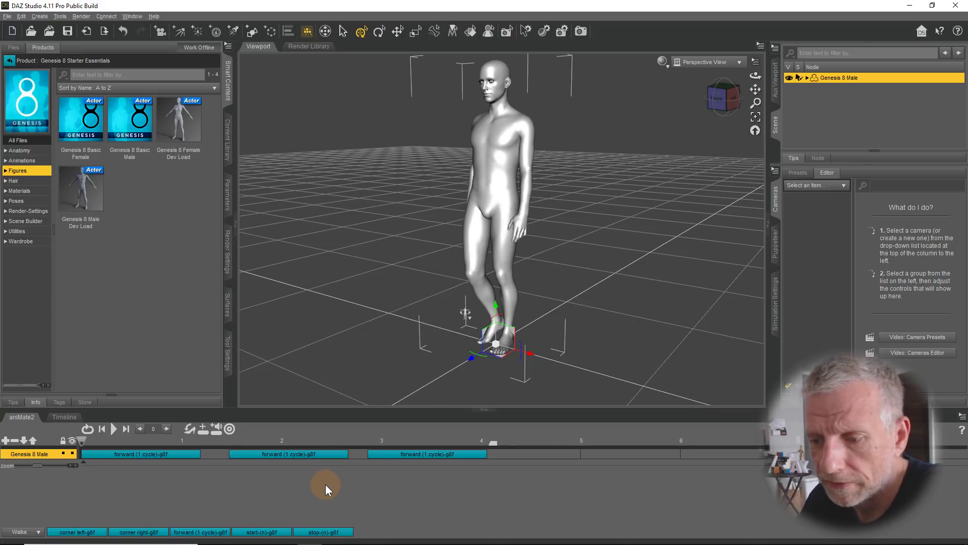
# Move the second and third walk blocks so all three cycles run back to back without gaps, and play the sequence
pyautogui.click(323, 456)
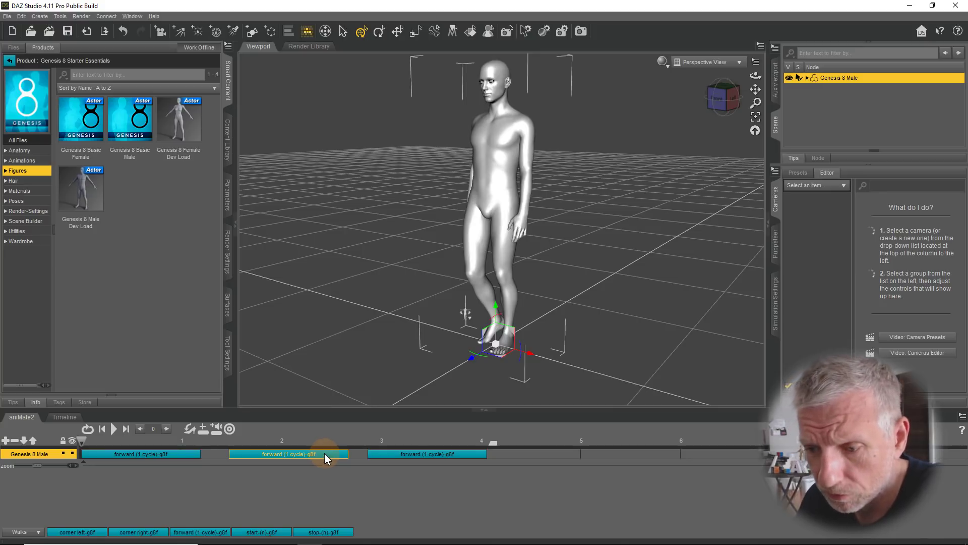
pyautogui.moveTo(325, 453); pyautogui.dragTo(297, 453)
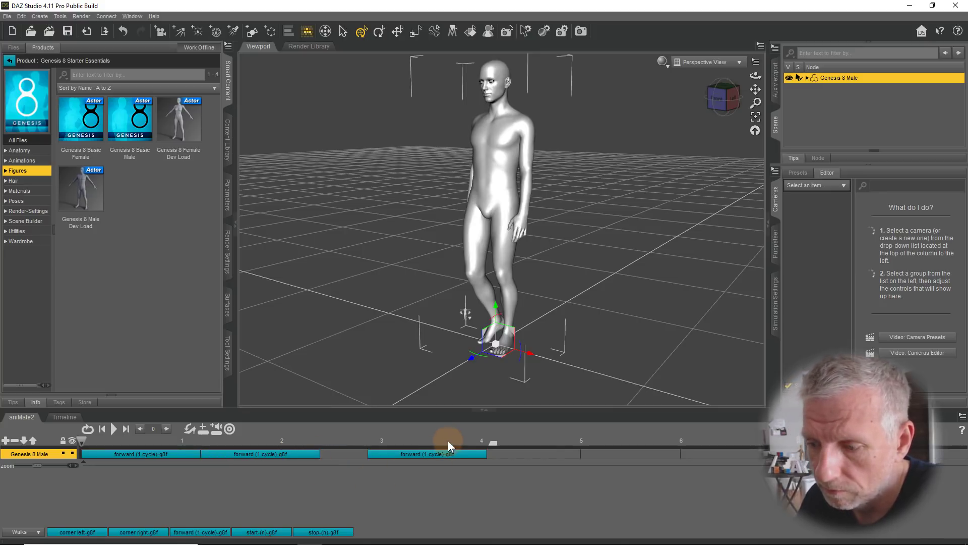
pyautogui.moveTo(449, 453); pyautogui.dragTo(402, 450)
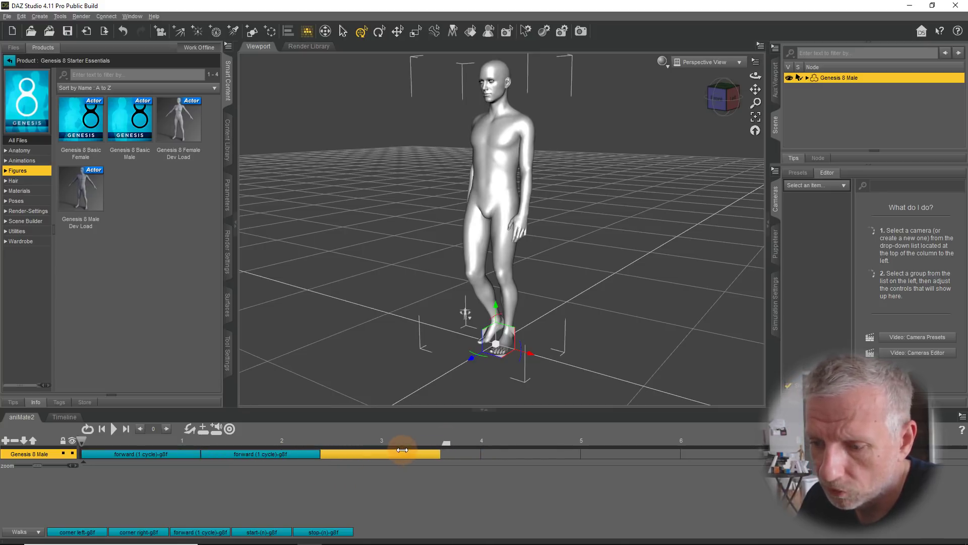
pyautogui.click(114, 428)
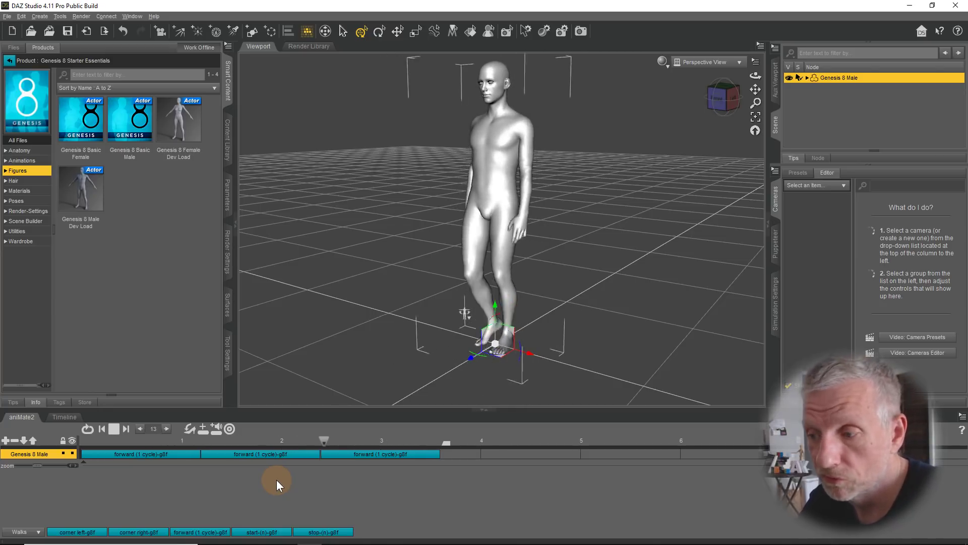
pyautogui.click(114, 429)
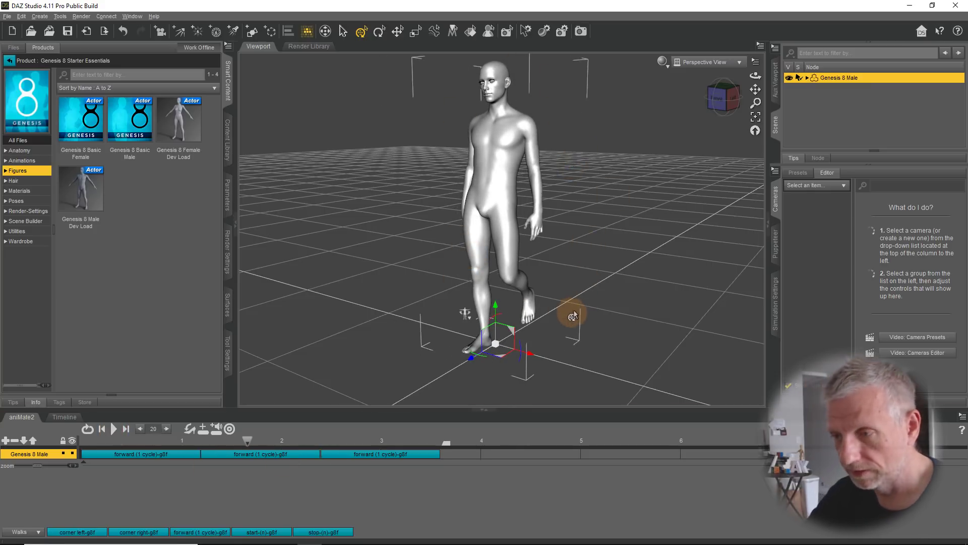
# View the figure from behind, collapse the aniMate2 pane, and show the viewport's aspect frame
pyautogui.moveTo(548, 299); pyautogui.dragTo(621, 281)
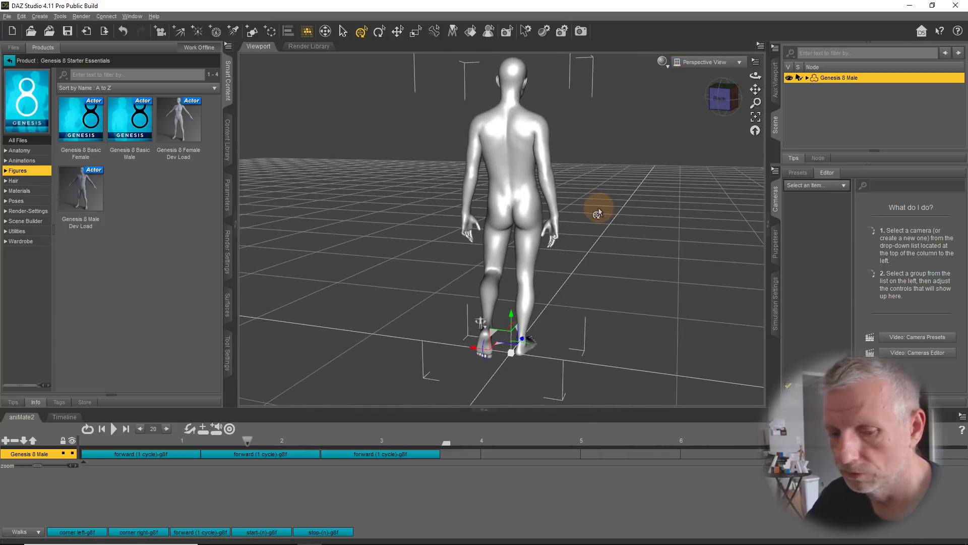
pyautogui.moveTo(597, 214)
pyautogui.mouseDown()
pyautogui.moveTo(579, 216)
pyautogui.moveTo(610, 200)
pyautogui.mouseUp()
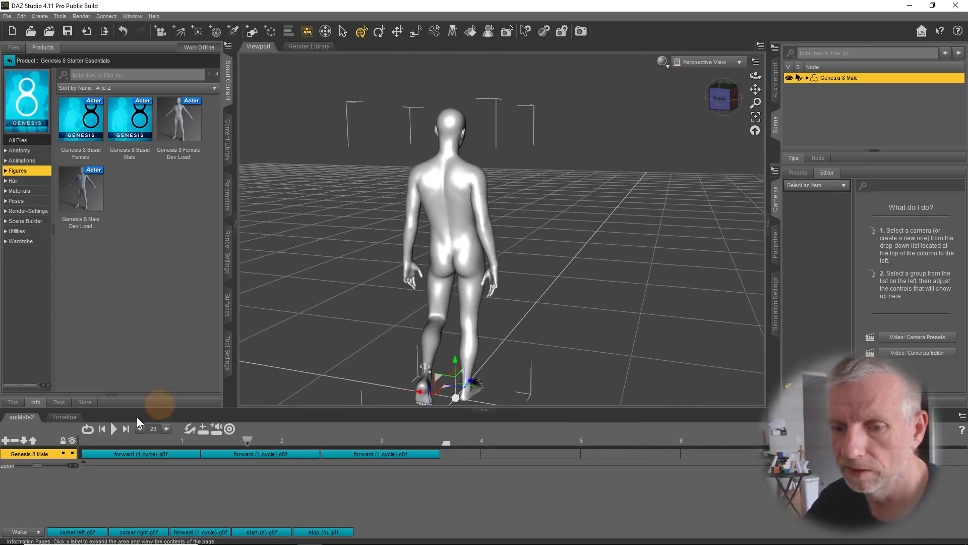
pyautogui.click(20, 424)
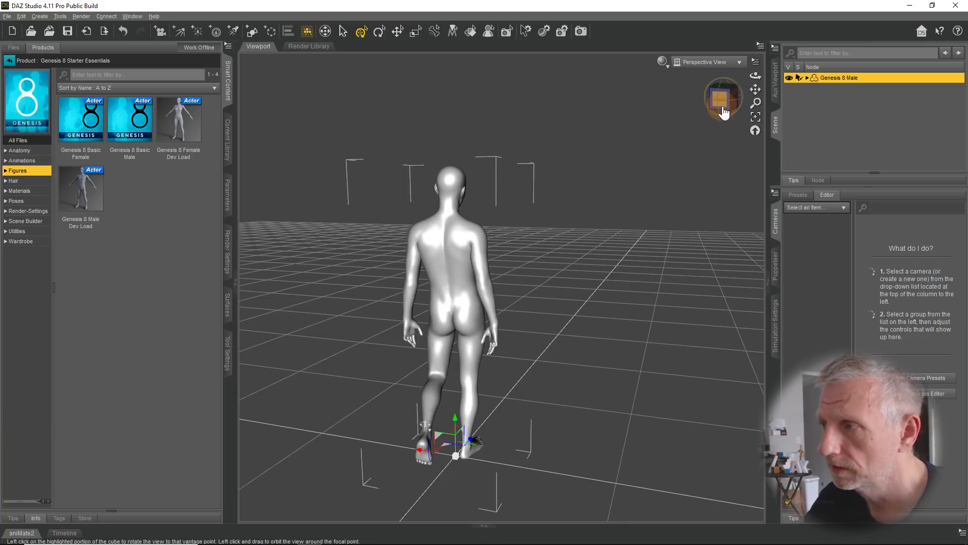
pyautogui.click(756, 63)
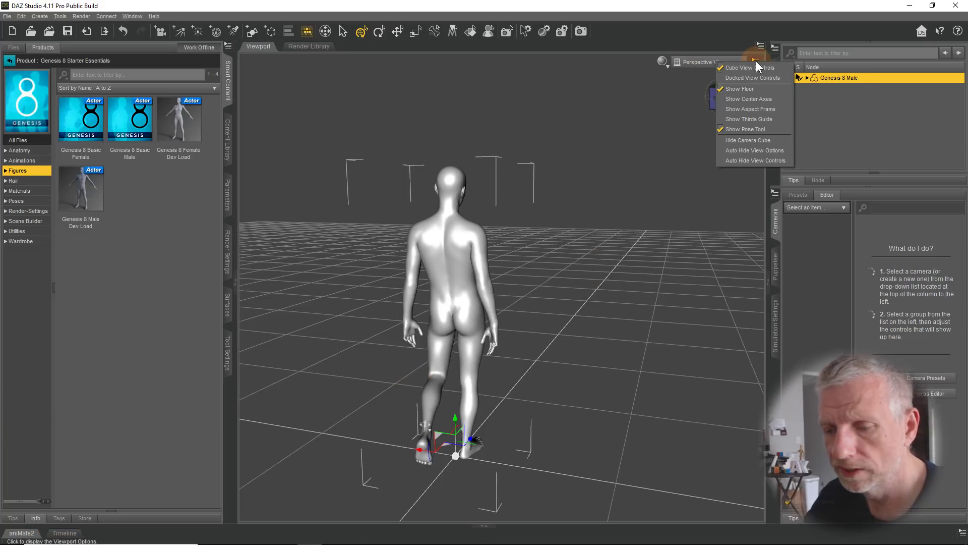
pyautogui.click(767, 109)
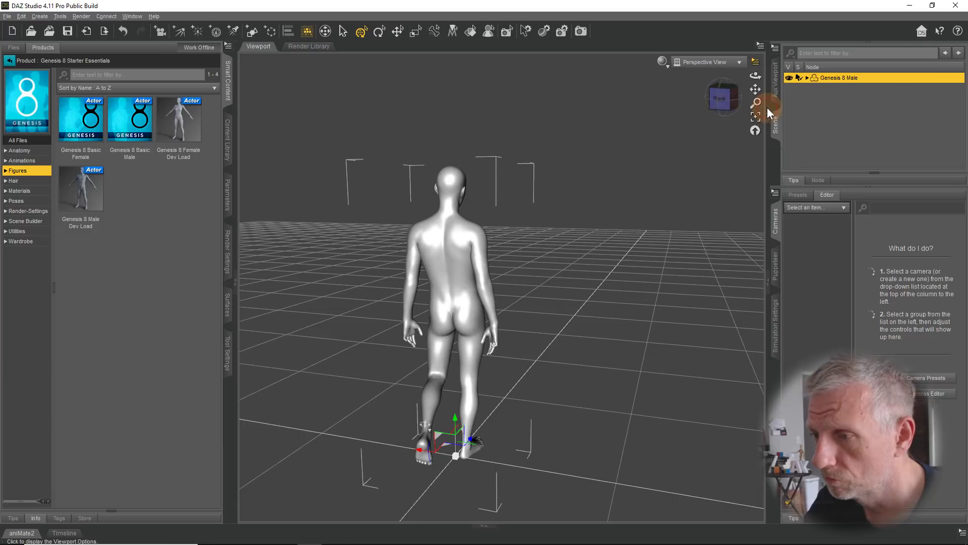
pyautogui.keyDown('alt'); pyautogui.moveTo(533, 286); pyautogui.dragTo(529, 315); pyautogui.keyUp('alt')
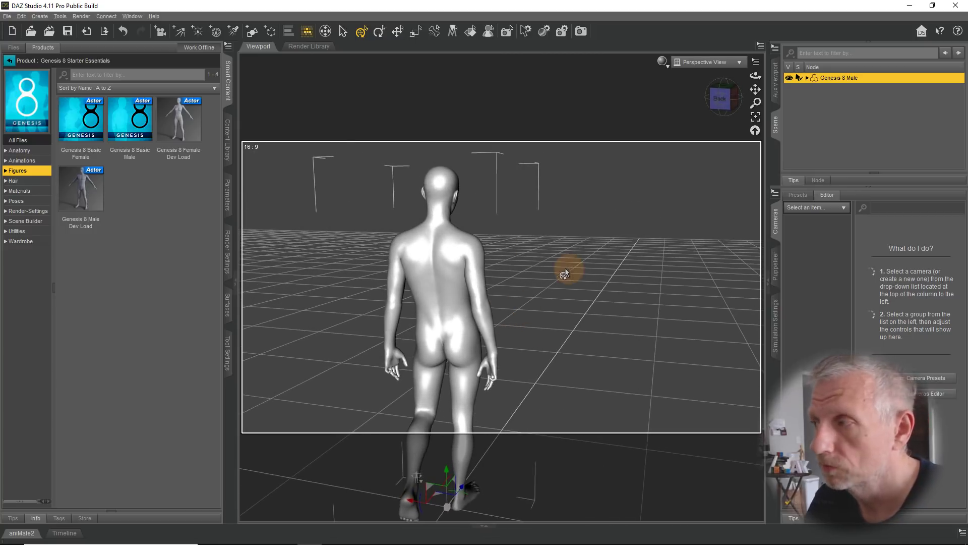
# Load the Basic Wear !Outfit 2 wardrobe item onto the Genesis 8 Male figure
pyautogui.click(32, 241)
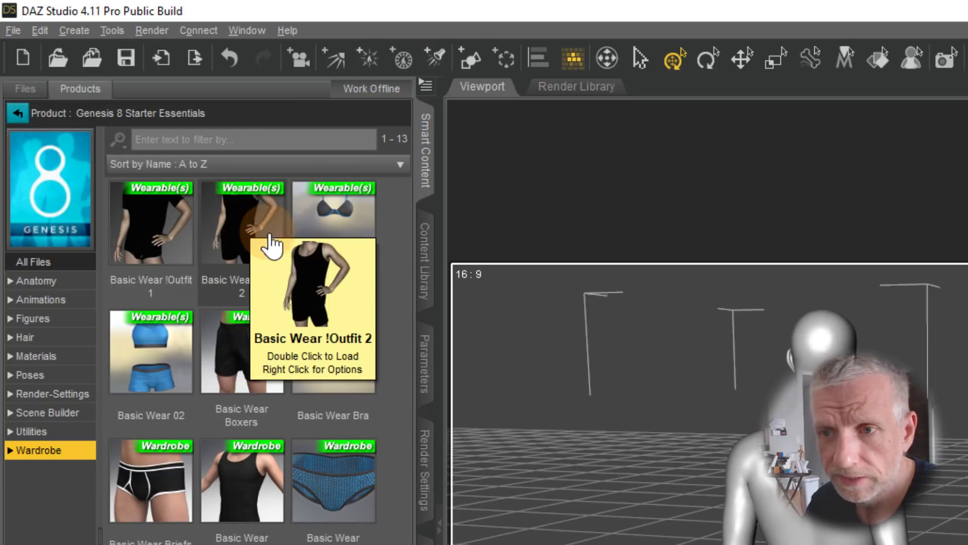
pyautogui.click(255, 235)
pyautogui.doubleClick(256, 237)
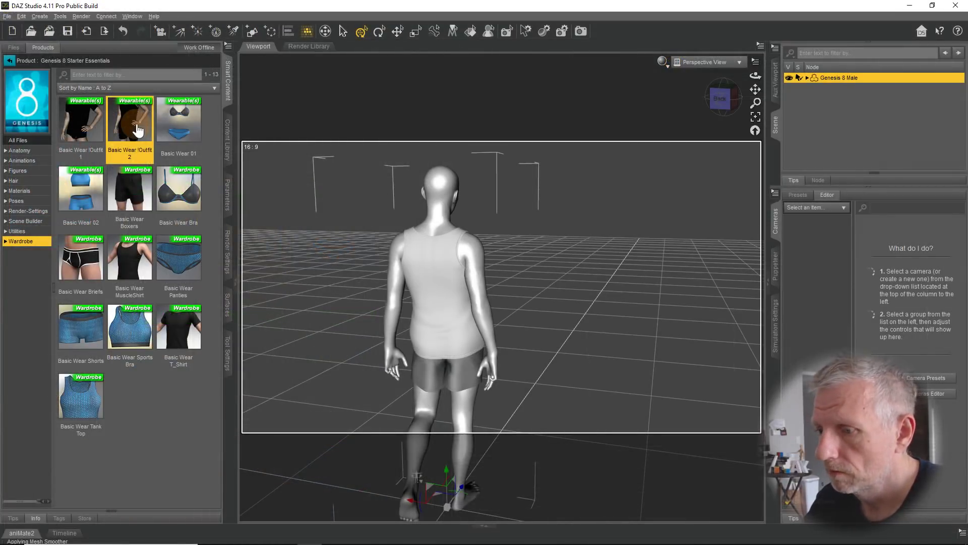
pyautogui.click(416, 360)
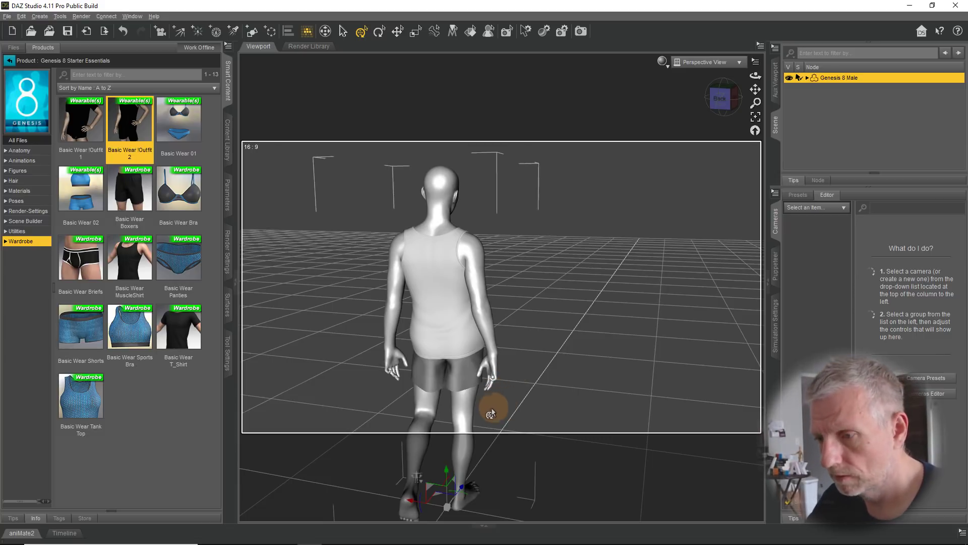
# Frame a third-person perspective view from behind, with the figure's head and torso left of centre in the 16:9 aspect frame
pyautogui.moveTo(508, 379)
pyautogui.mouseDown()
pyautogui.moveTo(503, 309)
pyautogui.moveTo(511, 368)
pyautogui.mouseUp()
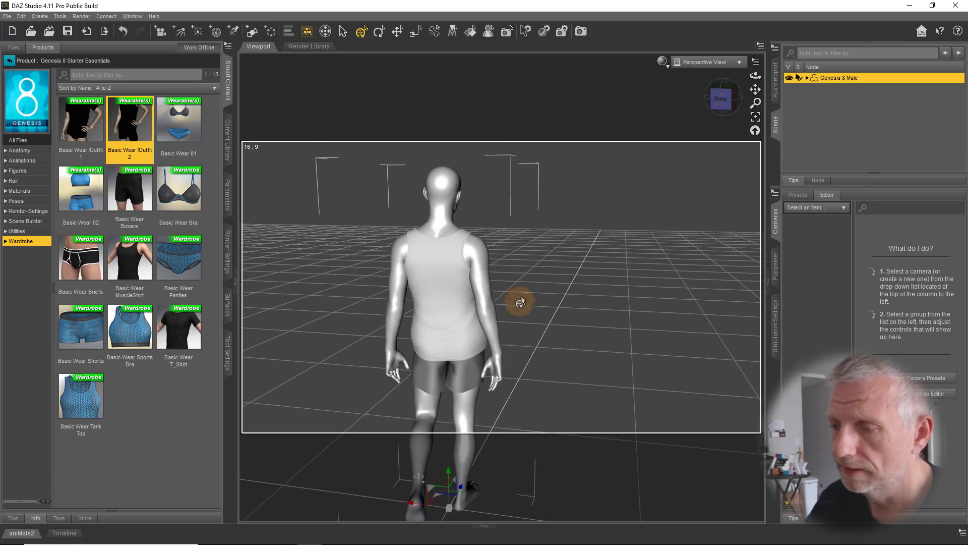
pyautogui.moveTo(542, 285); pyautogui.dragTo(525, 280)
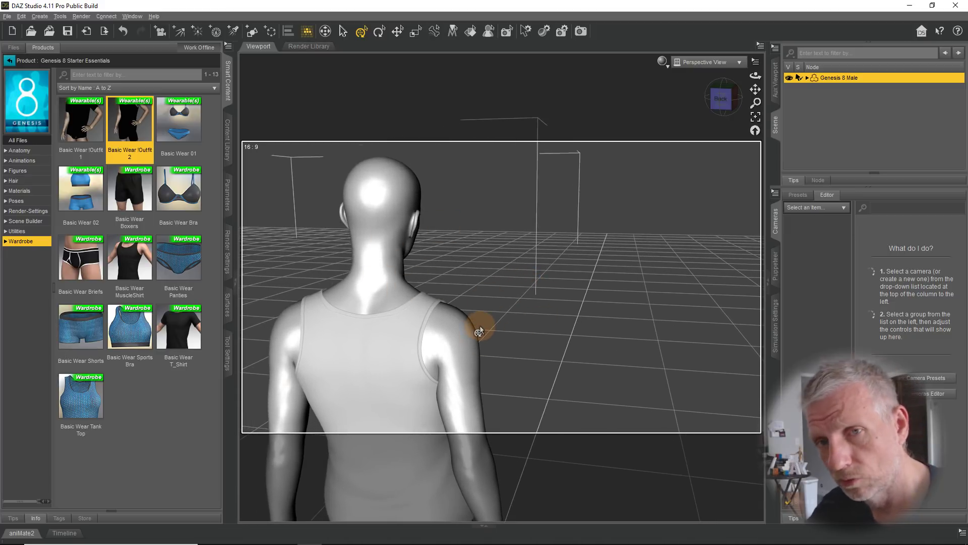
pyautogui.scroll(-8, 504, 319)
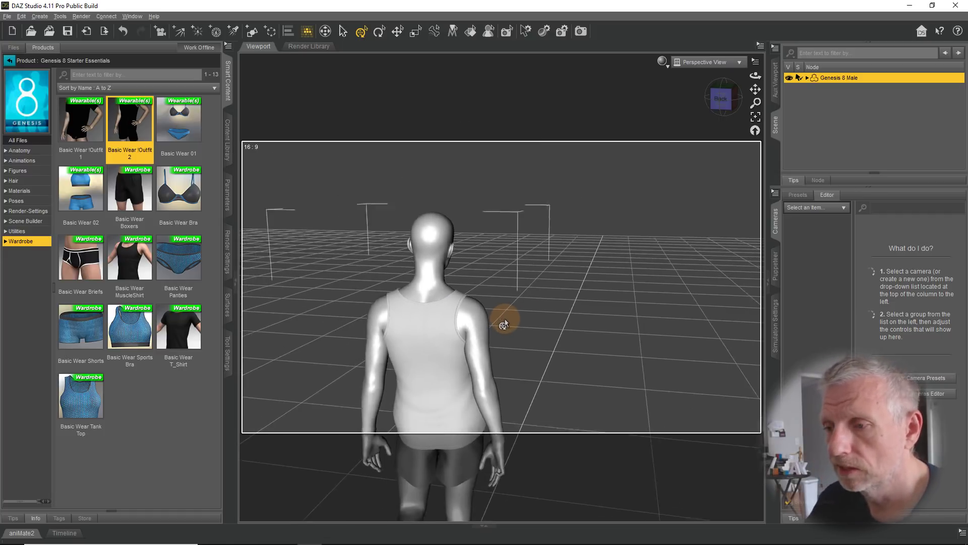
pyautogui.moveTo(513, 335); pyautogui.dragTo(522, 278, button='middle')
pyautogui.scroll(-6, 520, 360)
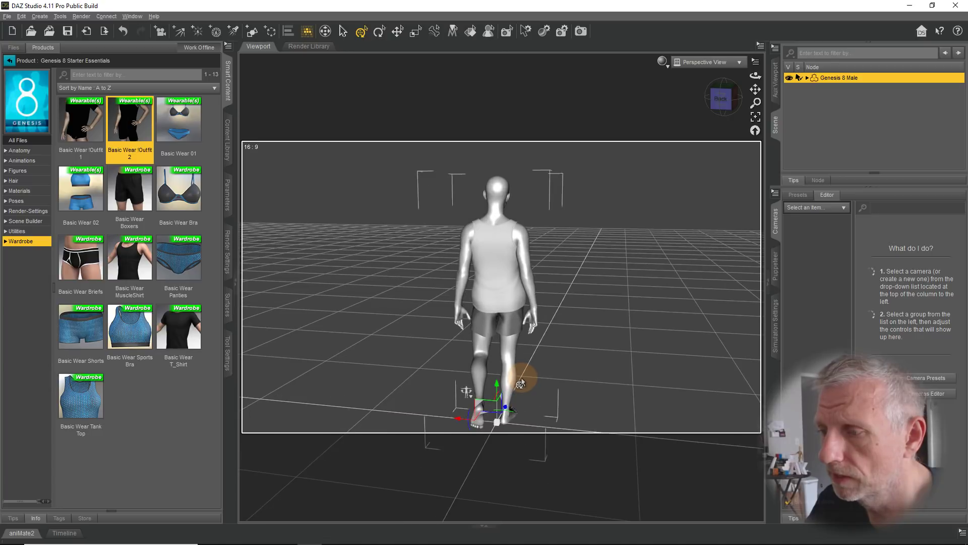
pyautogui.scroll(-4, 522, 384)
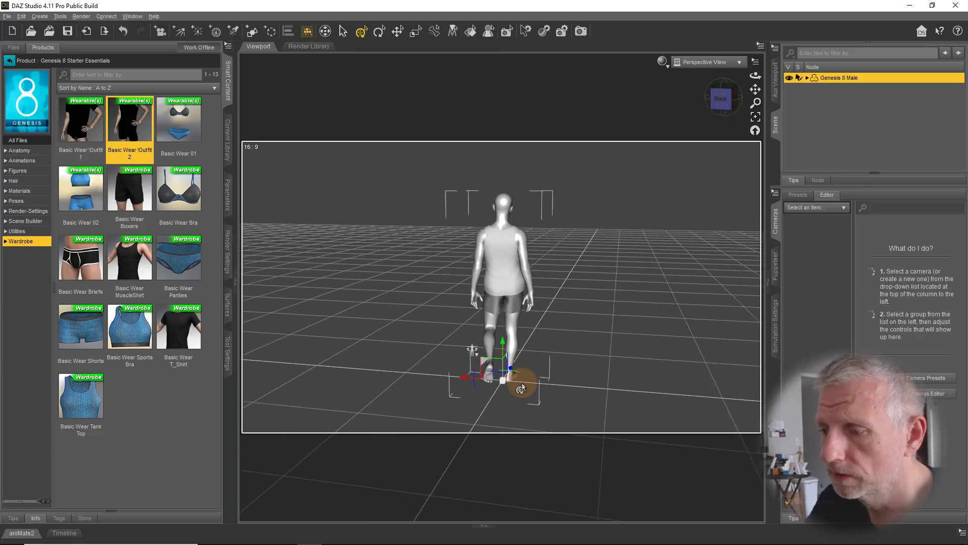
pyautogui.scroll(-2, 522, 389)
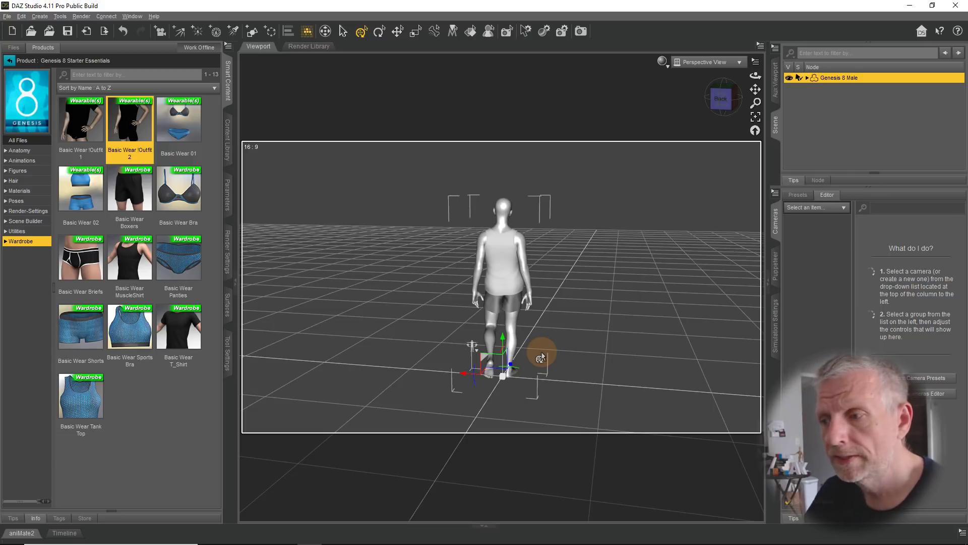
pyautogui.scroll(10, 529, 331)
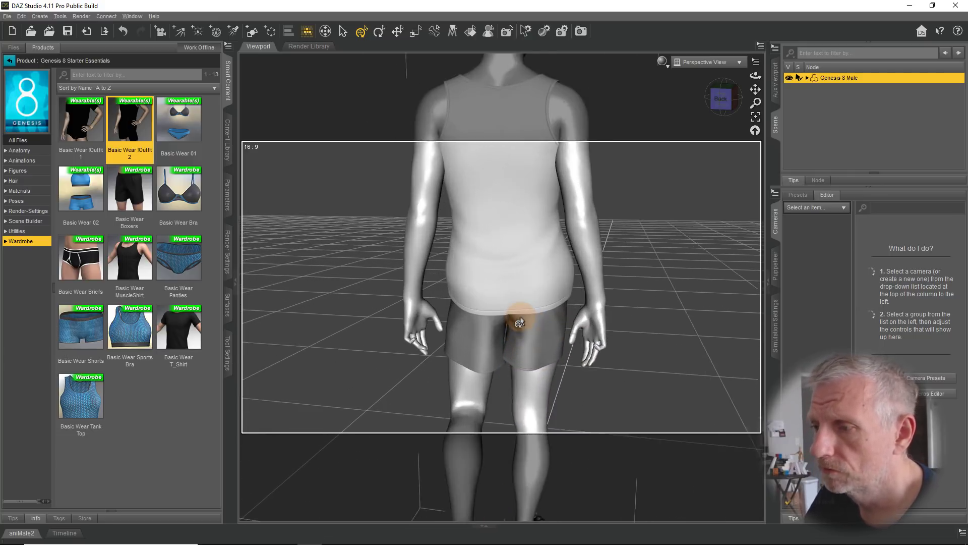
pyautogui.scroll(-3, 519, 322)
pyautogui.keyDown('alt'); pyautogui.moveTo(450, 383); pyautogui.dragTo(512, 274); pyautogui.keyUp('alt')
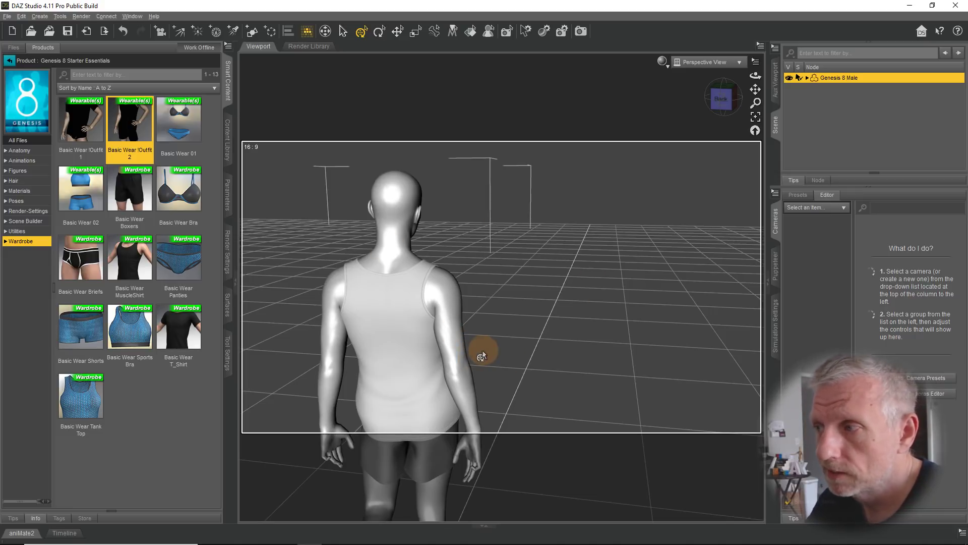
pyautogui.keyDown('ctrl'); pyautogui.keyDown('alt'); pyautogui.moveTo(499, 362); pyautogui.dragTo(499, 362); pyautogui.keyUp('alt'); pyautogui.keyUp('ctrl')
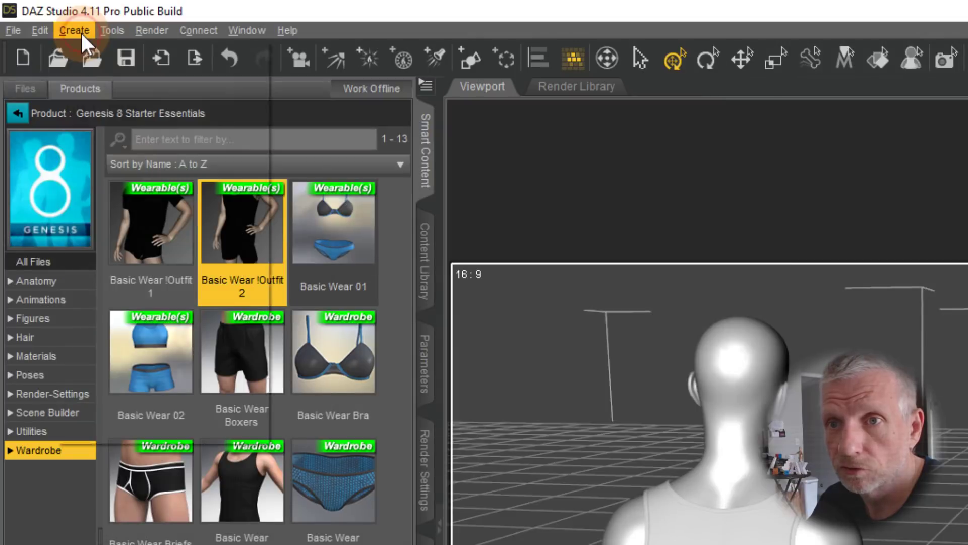
# Create a new camera named 3rd Person that copies the active perspective view
pyautogui.click(40, 16)
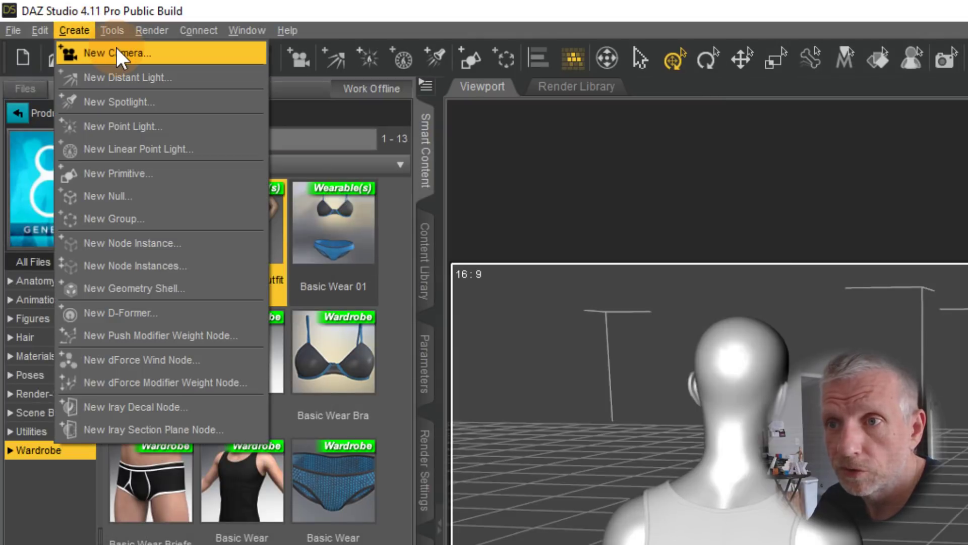
pyautogui.click(240, 3)
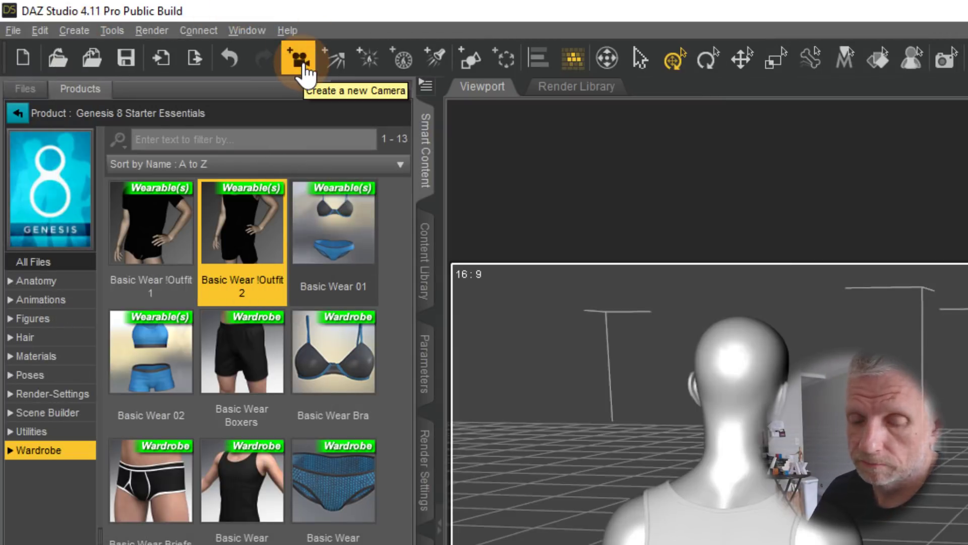
pyautogui.click(301, 60)
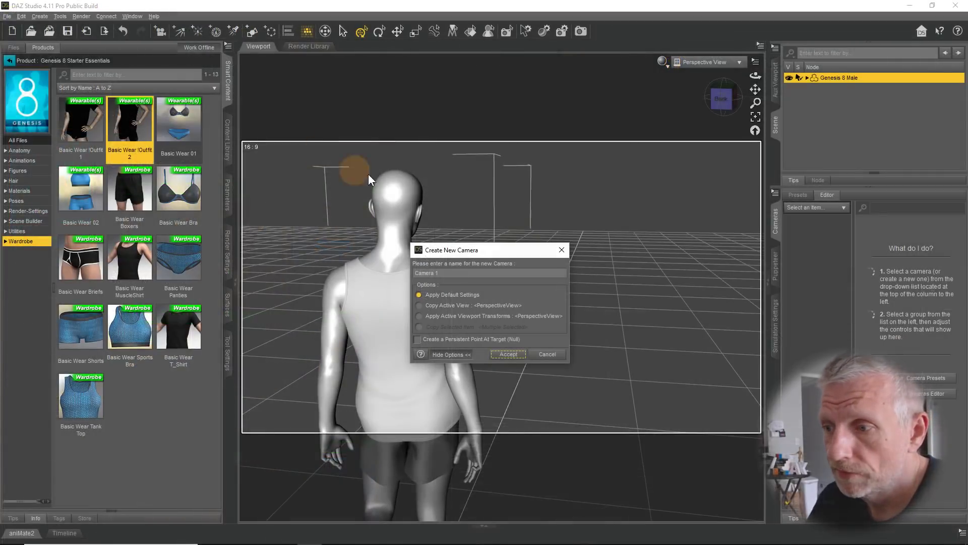
pyautogui.moveTo(488, 249); pyautogui.dragTo(509, 179)
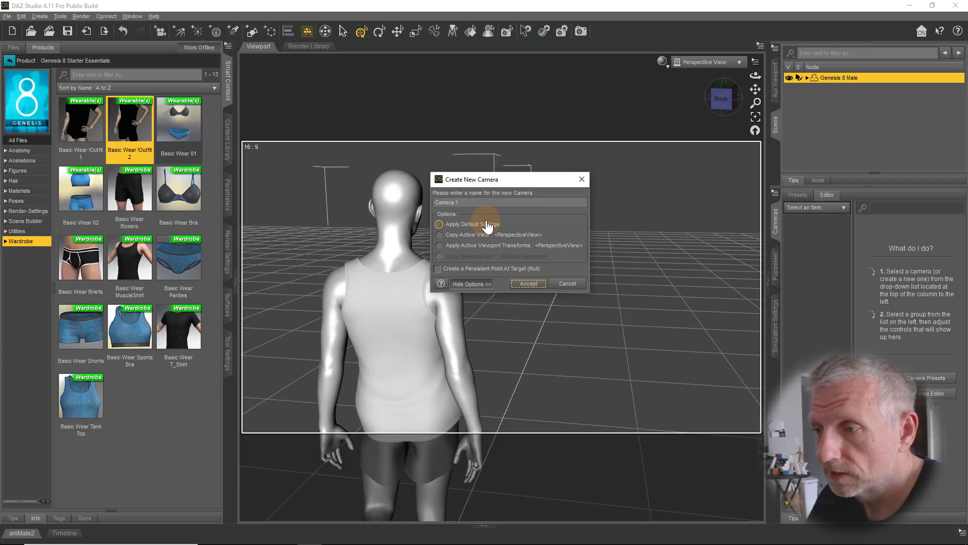
pyautogui.click(453, 236)
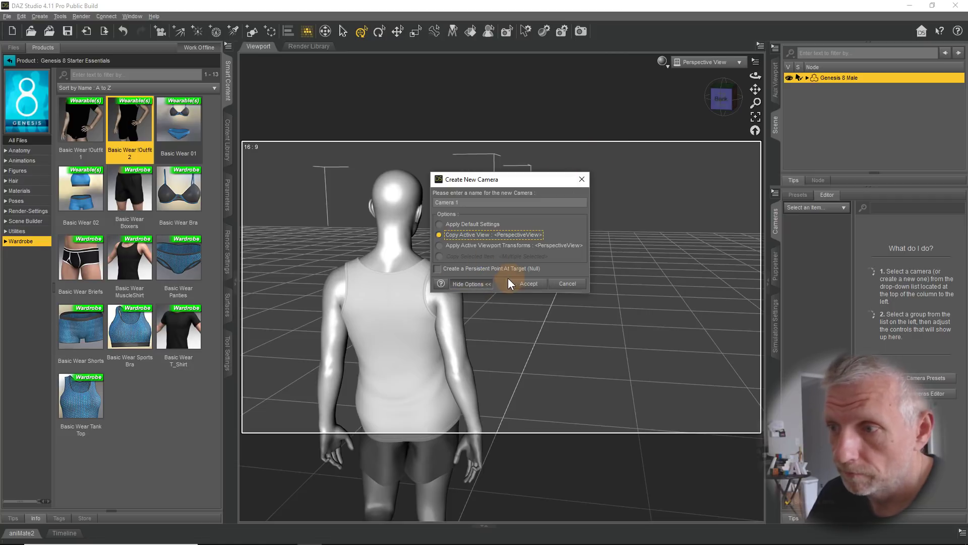
pyautogui.tripleClick(472, 203)
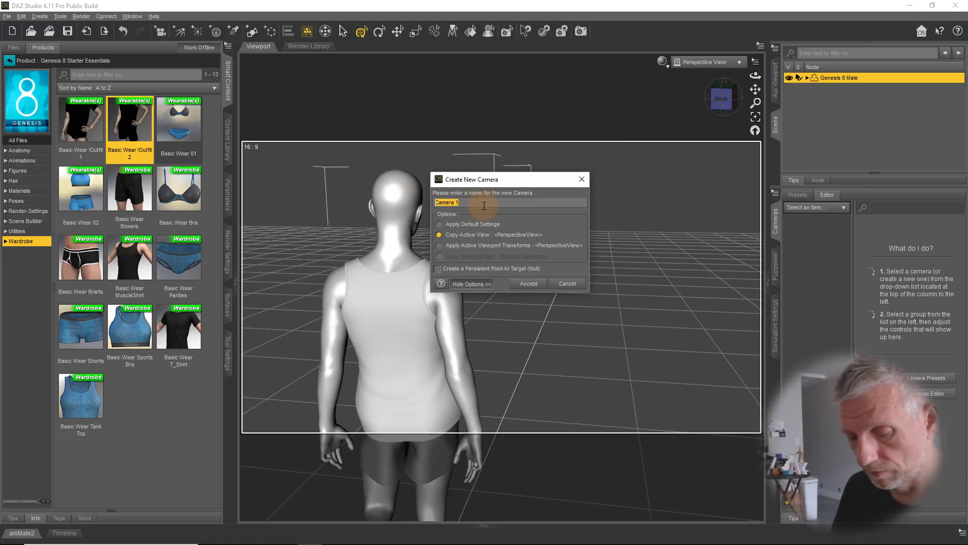
pyautogui.write('3rd P')
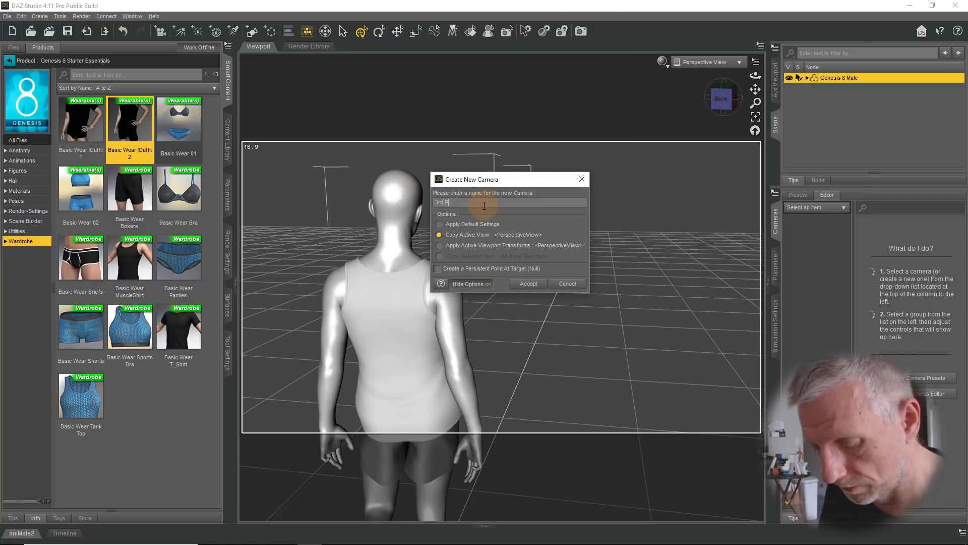
pyautogui.write('erson')
pyautogui.press('Return')
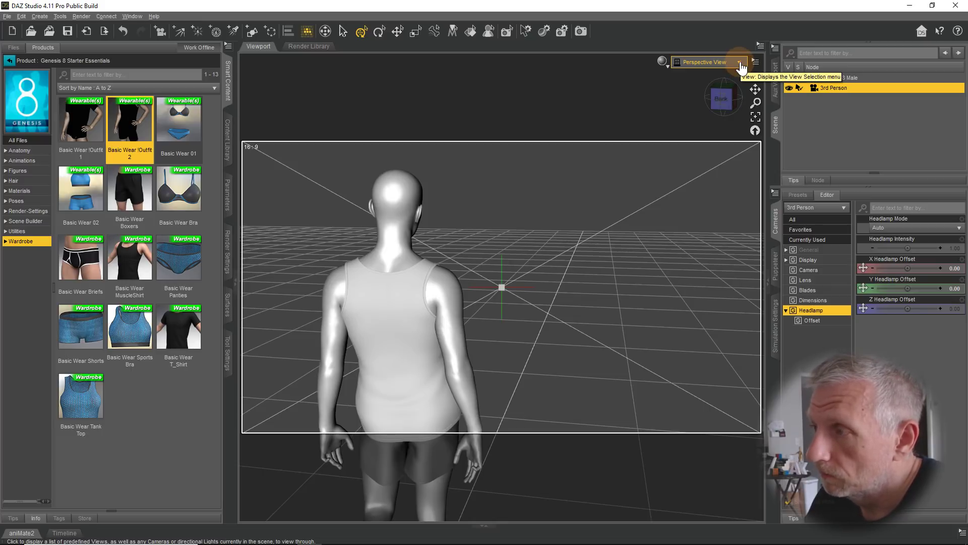
# View the figure and camera from the side, and parent Genesis 8 Male under the 3rd Person camera in the scene hierarchy
pyautogui.scroll(-5, 441, 281)
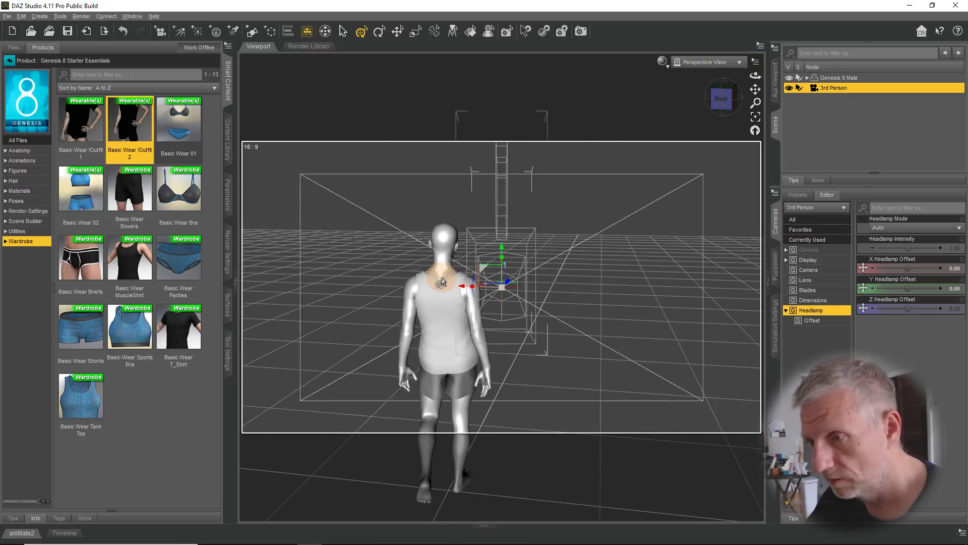
pyautogui.keyDown('alt'); pyautogui.moveTo(442, 281); pyautogui.dragTo(399, 332); pyautogui.keyUp('alt')
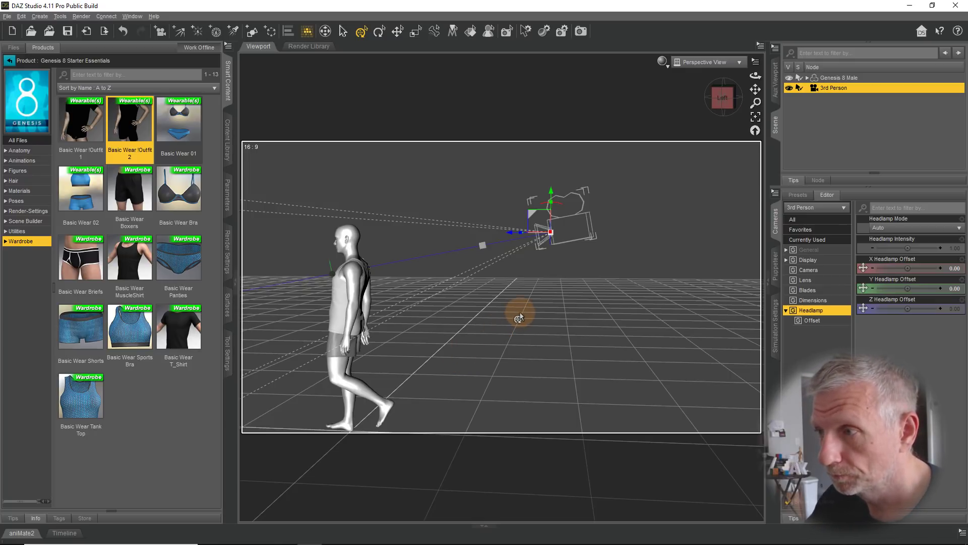
pyautogui.click(734, 64)
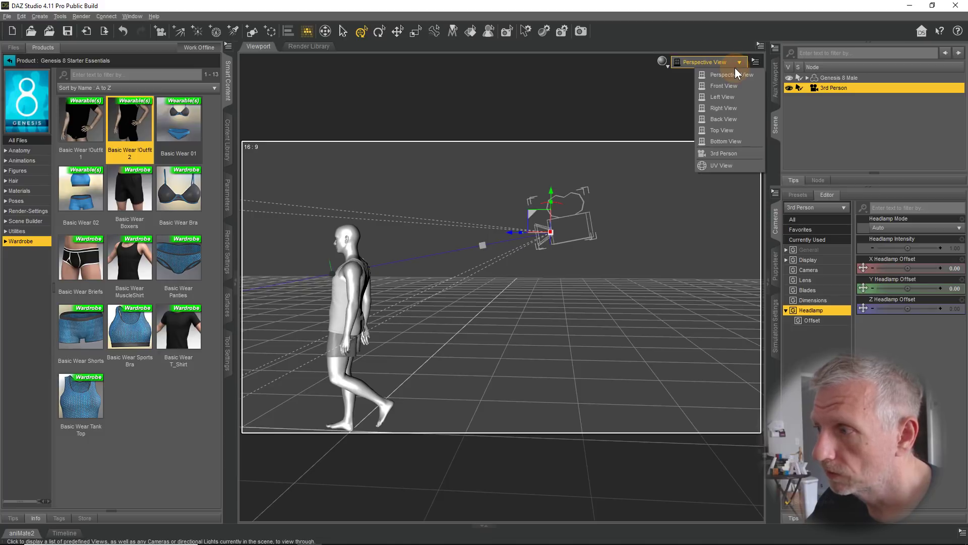
pyautogui.click(801, 115)
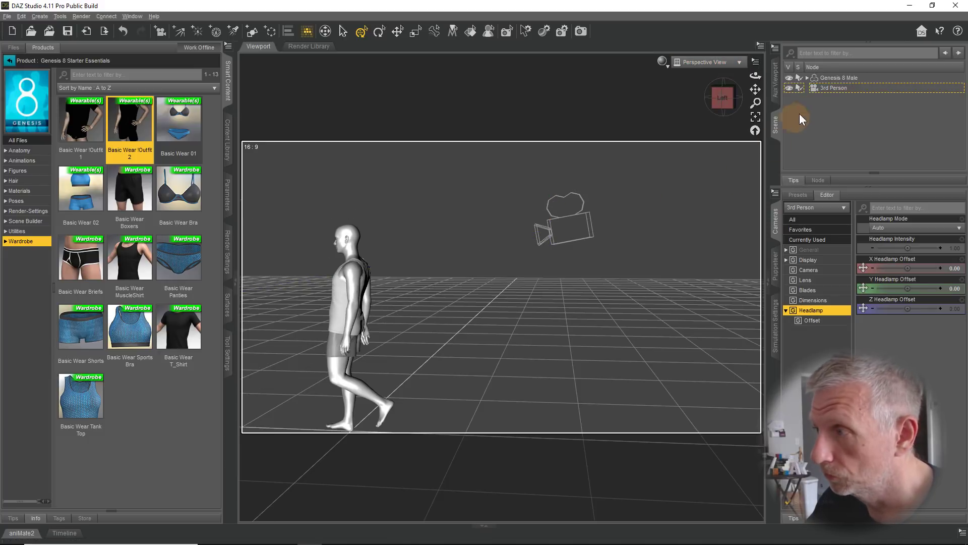
pyautogui.click(840, 78)
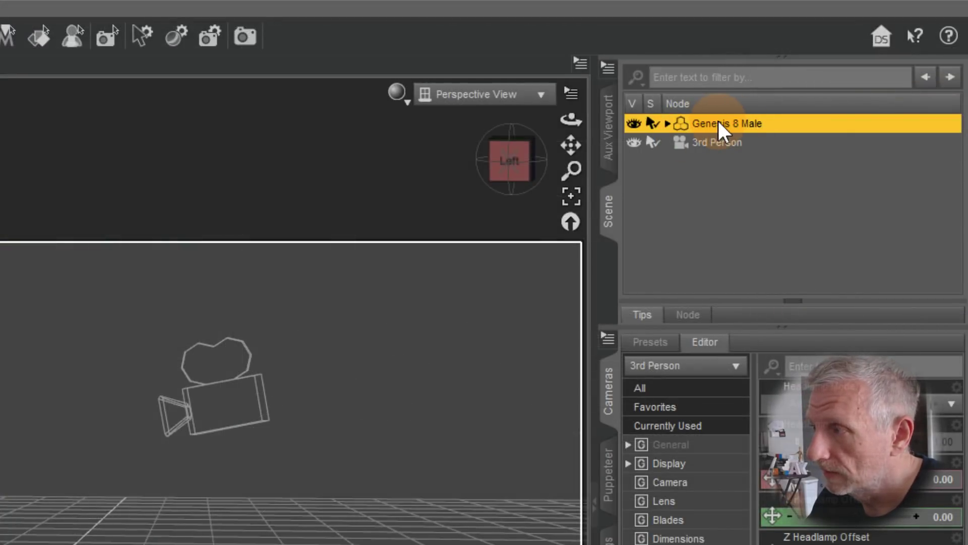
pyautogui.moveTo(718, 120); pyautogui.dragTo(720, 134)
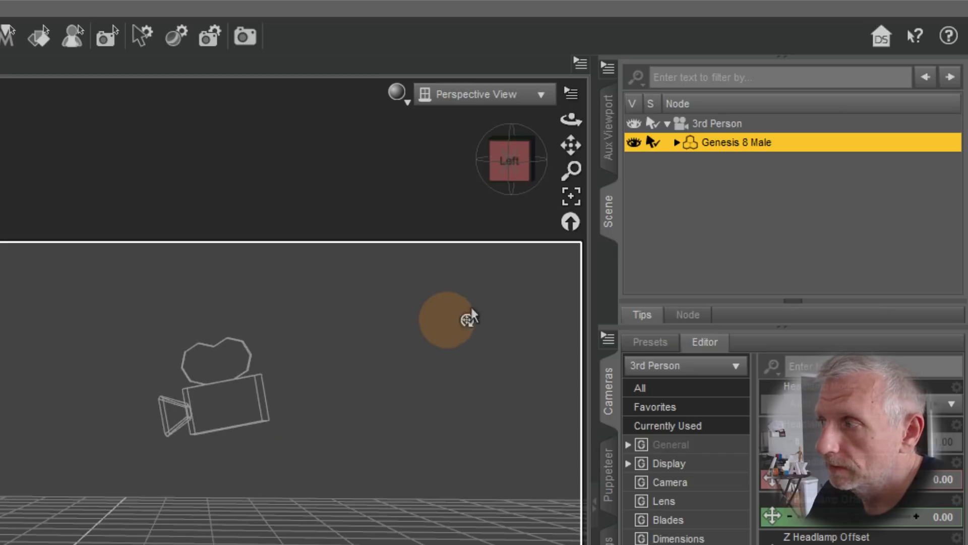
# Rename the parent camera as 3rd Person Camera
pyautogui.click(722, 122)
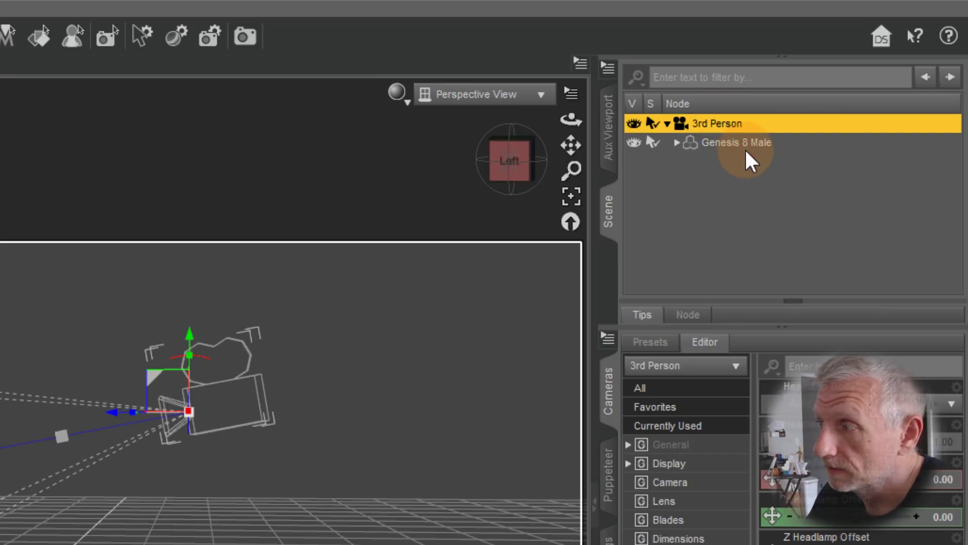
pyautogui.click(735, 123)
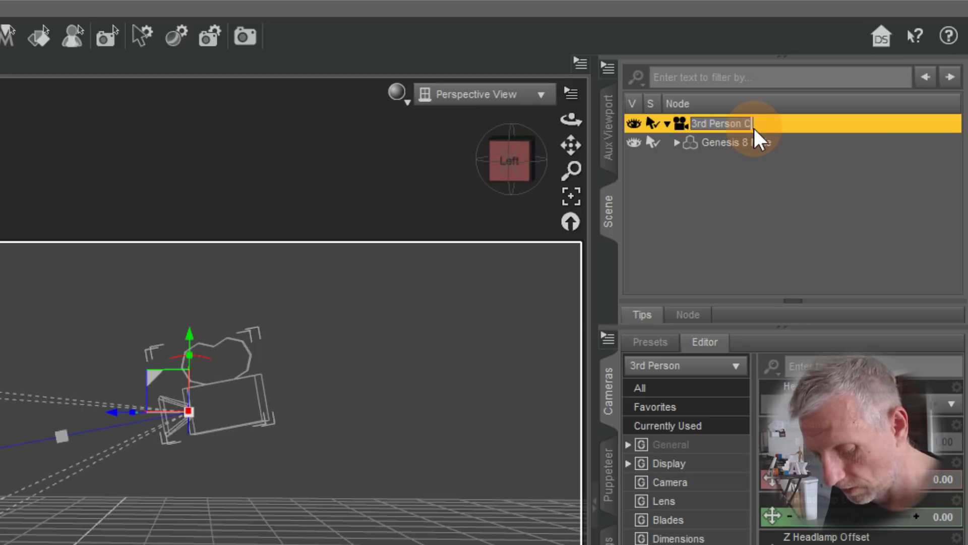
pyautogui.write('Camera')
pyautogui.press('Return')
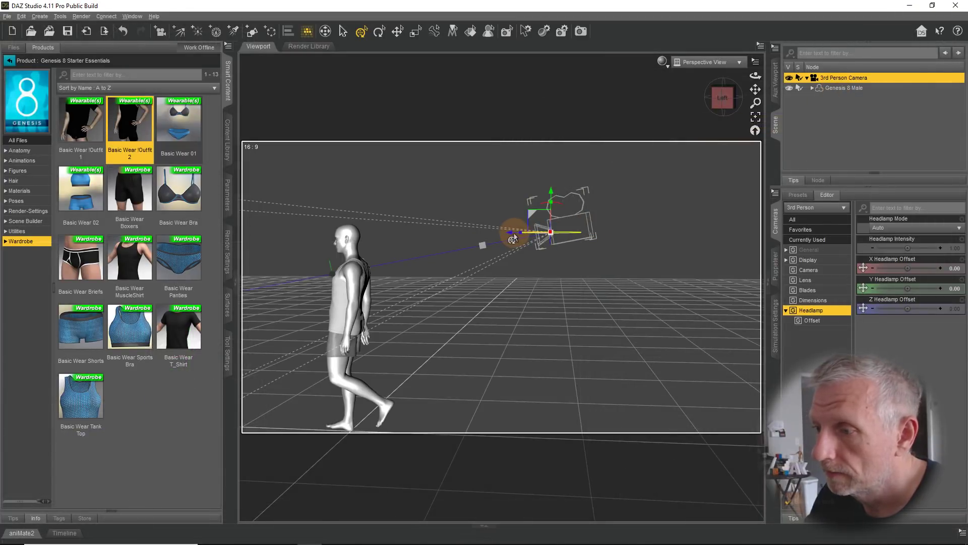
# Try moving the camera and its parented figure backward along the camera's travel axis, and undo the move
pyautogui.moveTo(513, 237); pyautogui.dragTo(573, 239)
pyautogui.hotkey('ctrl', 'z')
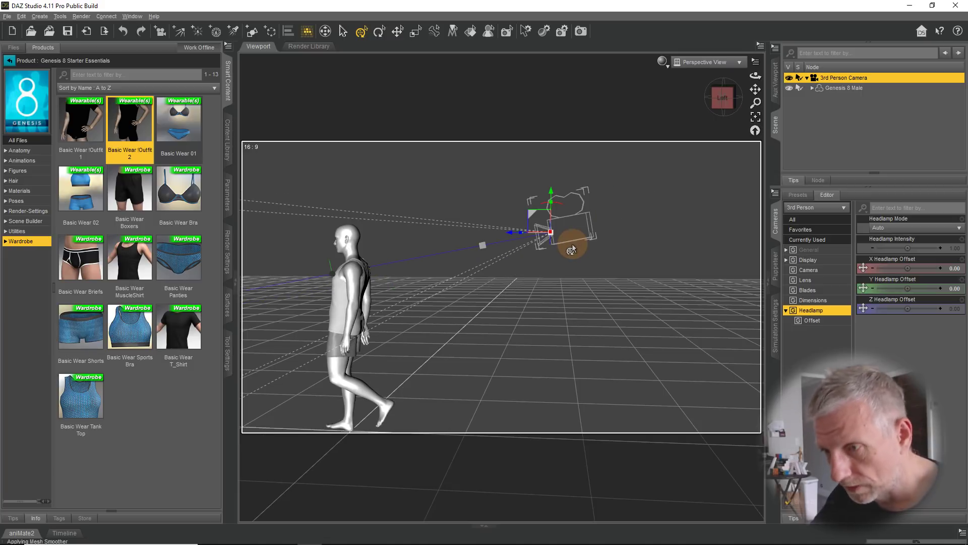
# Show the Timeline, go to frame 0, and move the camera with the figure far back along the Z axis as the starting position
pyautogui.click(21, 532)
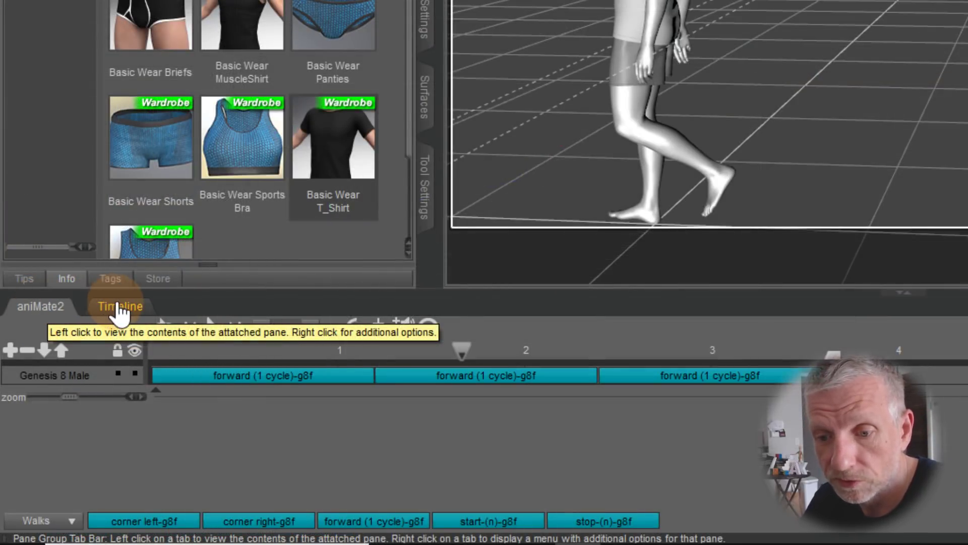
pyautogui.click(121, 308)
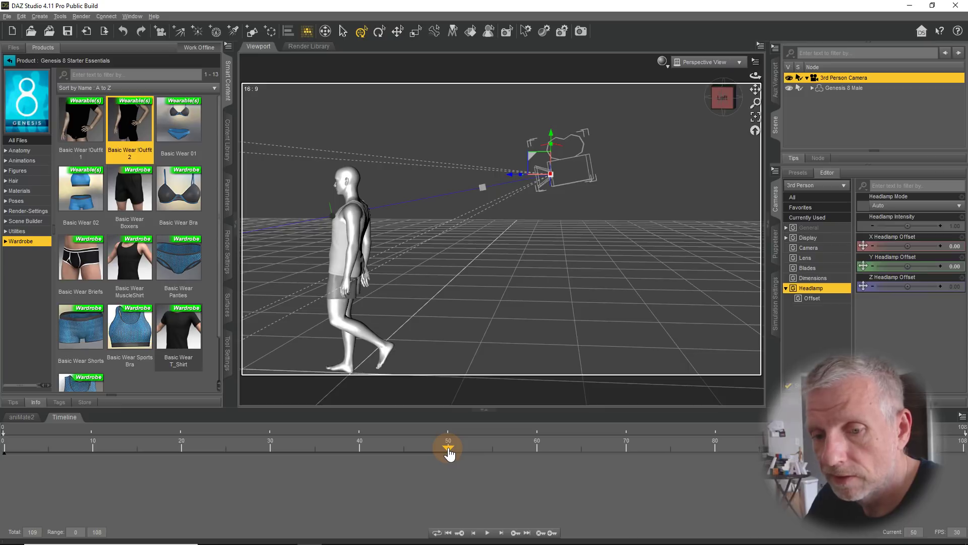
pyautogui.moveTo(448, 454); pyautogui.dragTo(3, 460)
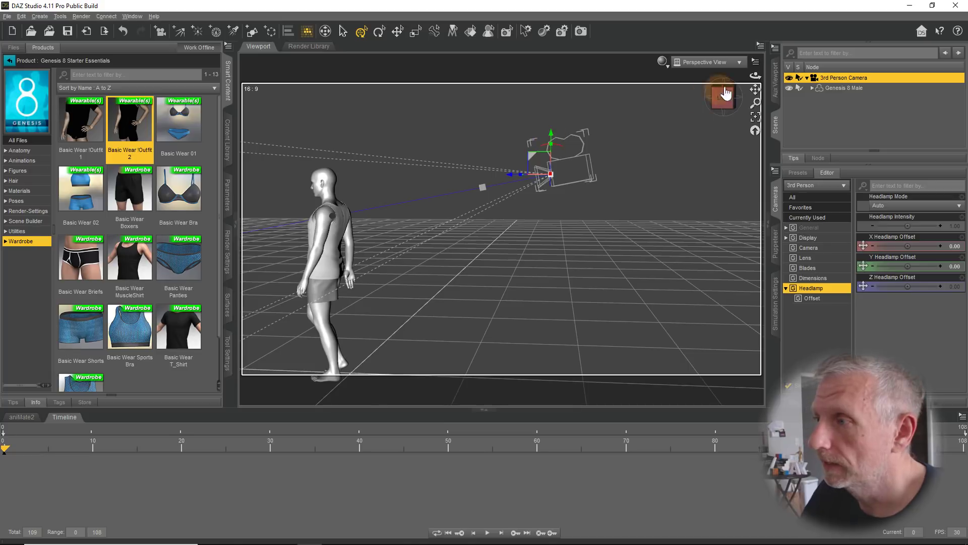
pyautogui.scroll(-10, 556, 208)
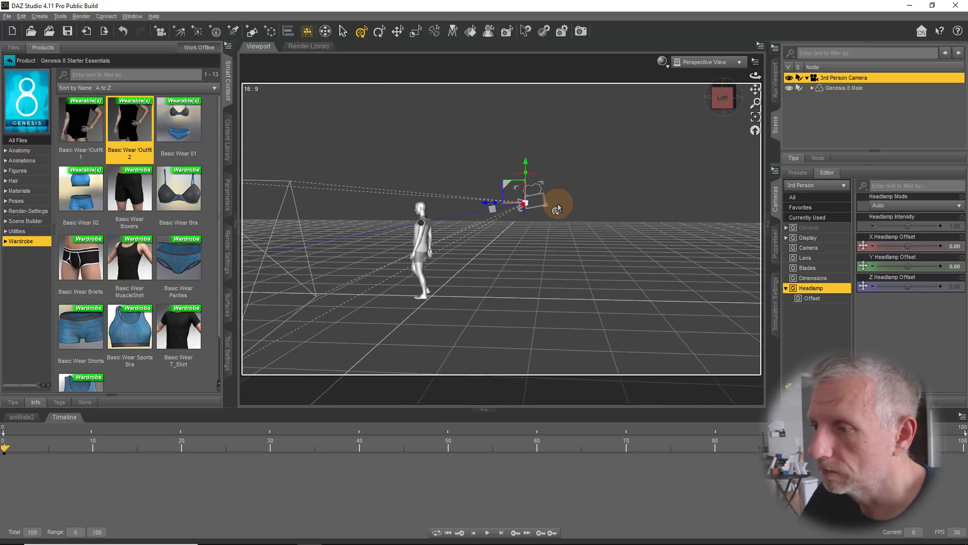
pyautogui.scroll(-6, 558, 204)
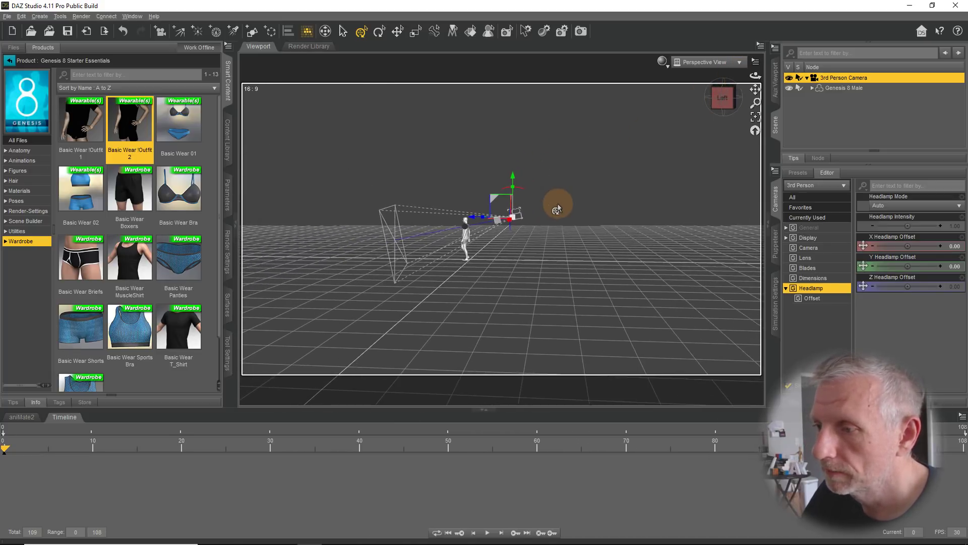
pyautogui.moveTo(473, 222); pyautogui.dragTo(685, 233)
# At frame 108, move the camera and figure far forward across the grid, and play the animation from frame 0
pyautogui.moveTo(7, 447); pyautogui.dragTo(950, 478)
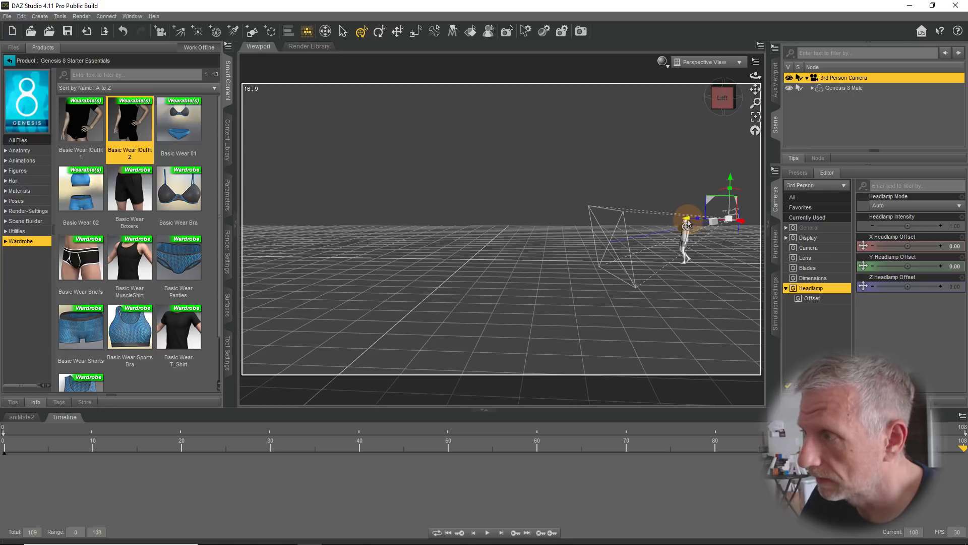
pyautogui.moveTo(687, 221); pyautogui.dragTo(309, 199)
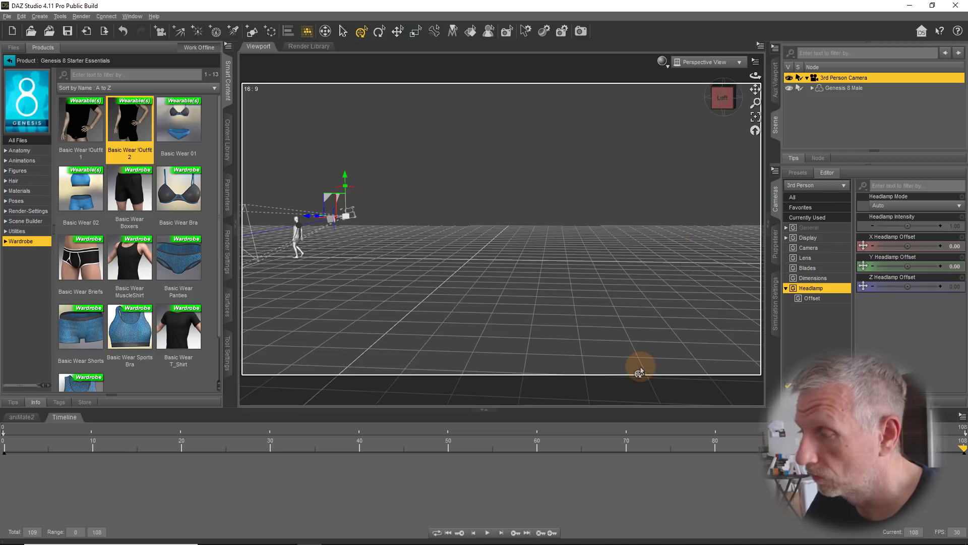
pyautogui.click(740, 61)
pyautogui.click(728, 44)
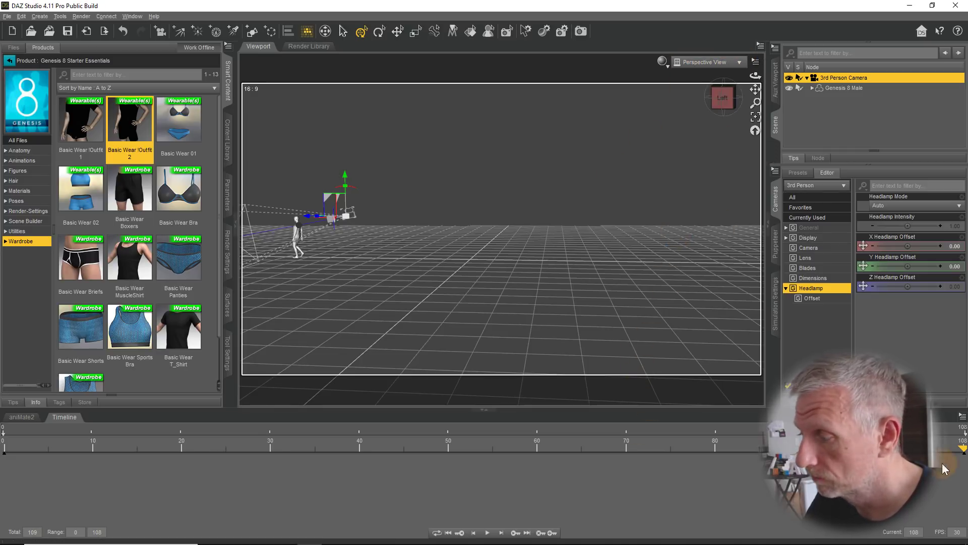
pyautogui.moveTo(956, 453); pyautogui.dragTo(4, 450)
pyautogui.click(487, 533)
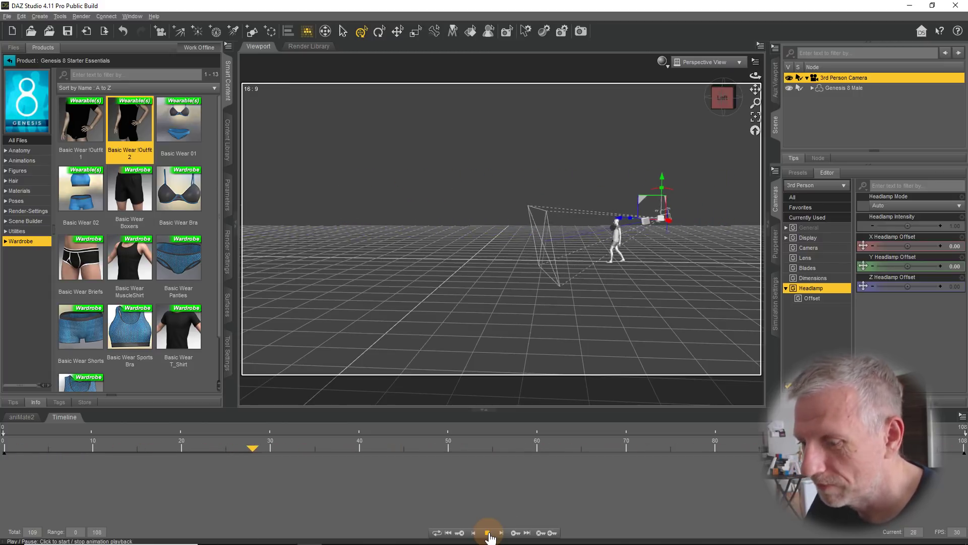
pyautogui.click(488, 534)
# At frame 108, pull the camera back to near the middle of the grid to shorten its travel, and replay from frame 0
pyautogui.moveTo(597, 451); pyautogui.dragTo(965, 452)
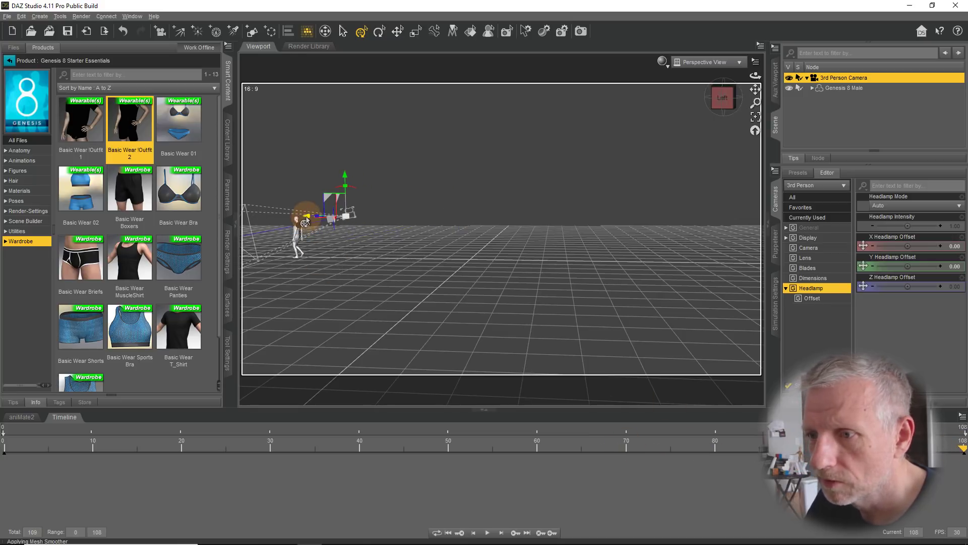
pyautogui.moveTo(307, 216); pyautogui.dragTo(469, 232)
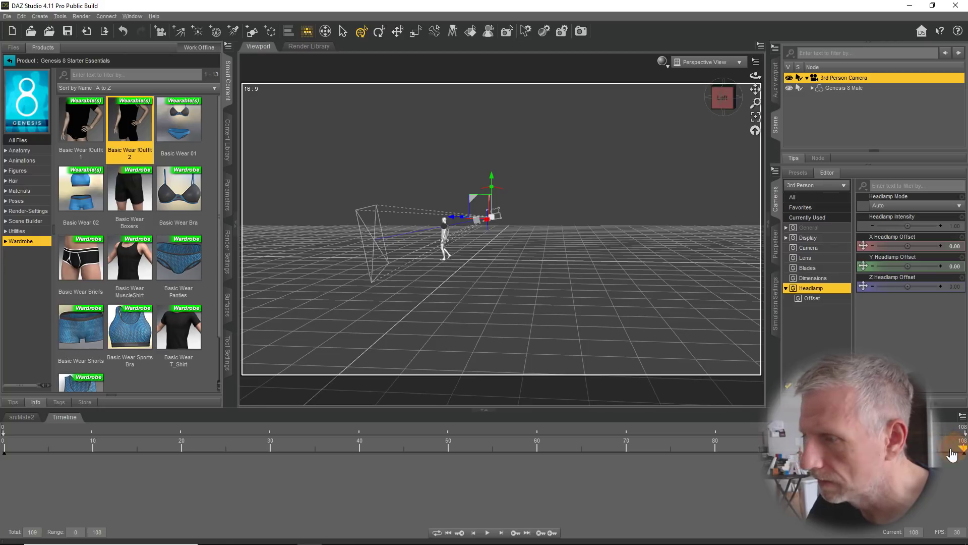
pyautogui.moveTo(952, 454); pyautogui.dragTo(6, 439)
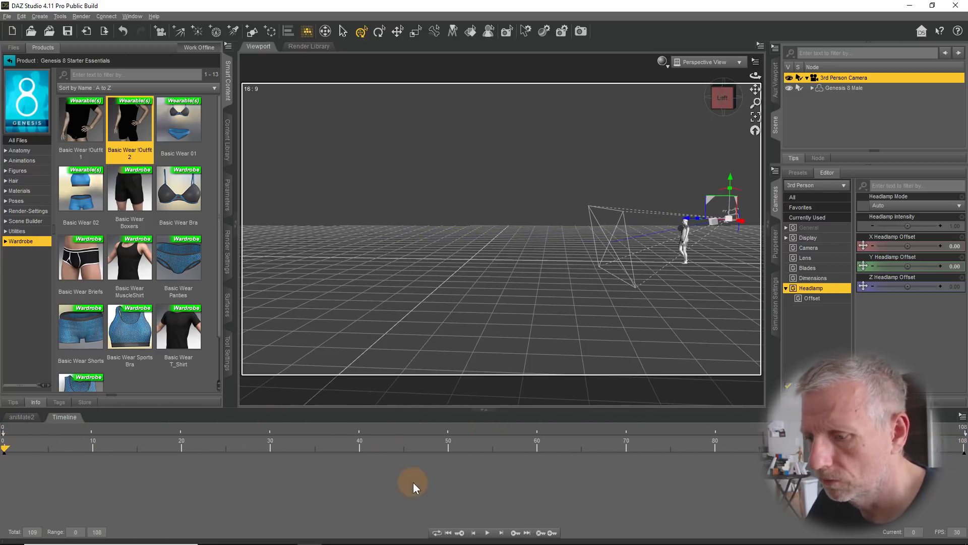
pyautogui.click(487, 533)
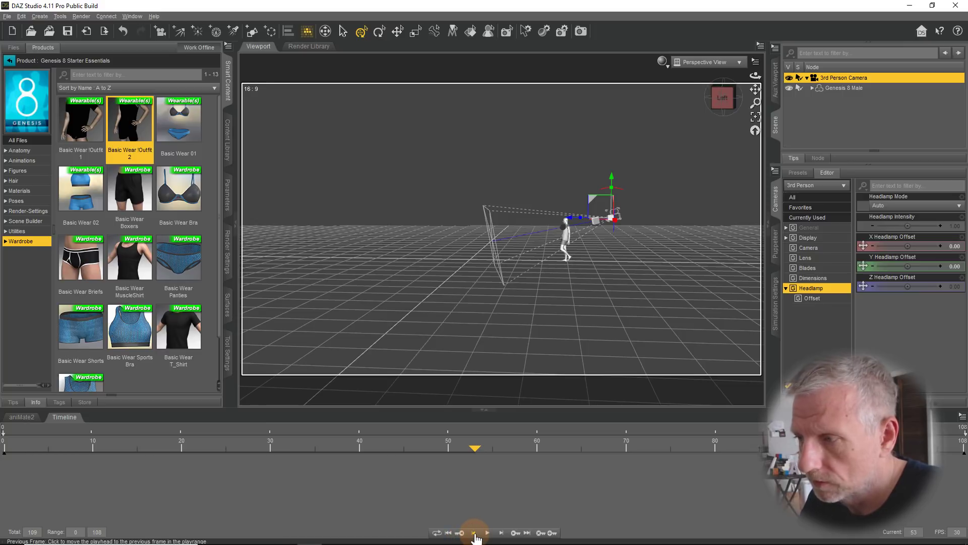
pyautogui.click(474, 533)
# Switch the viewport to the 3rd Person Camera view and play the walking animation through it
pyautogui.click(738, 63)
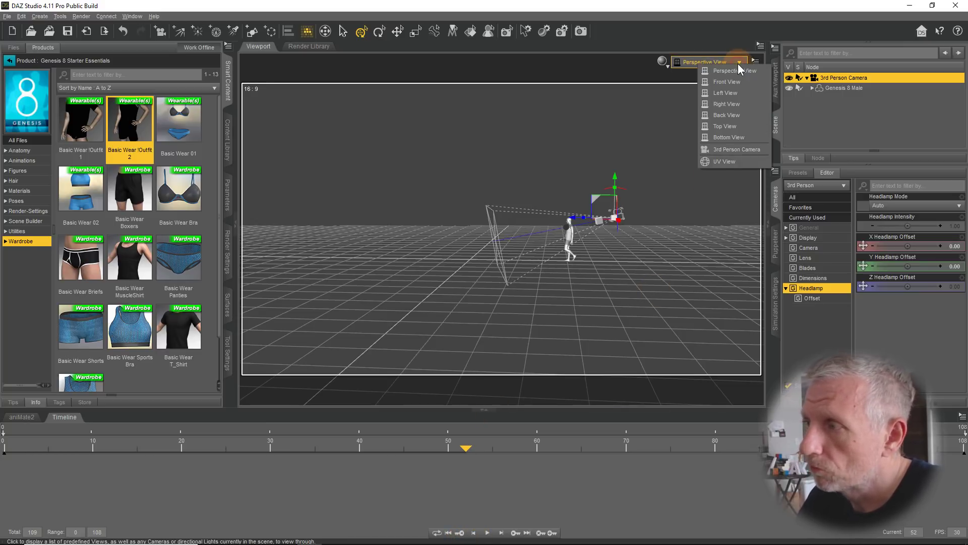
pyautogui.click(752, 148)
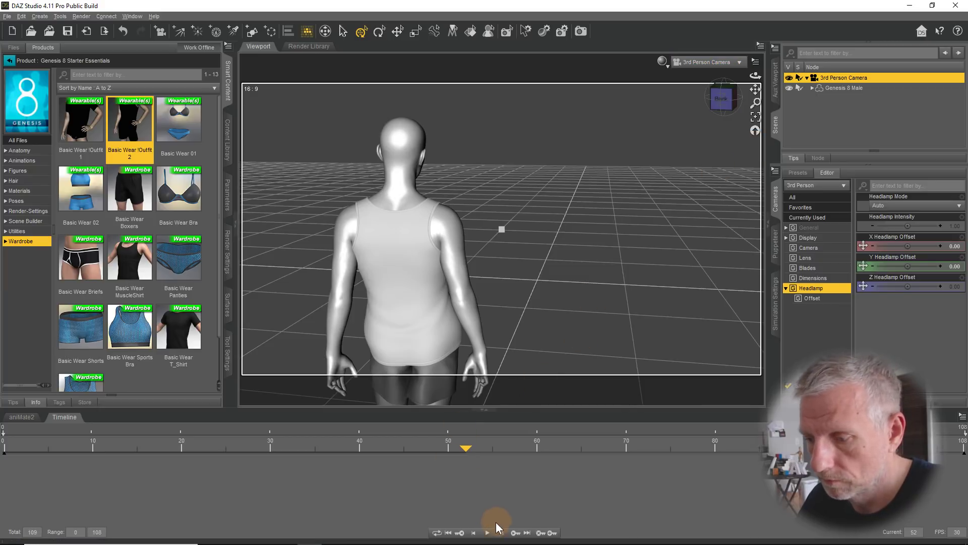
pyautogui.click(487, 533)
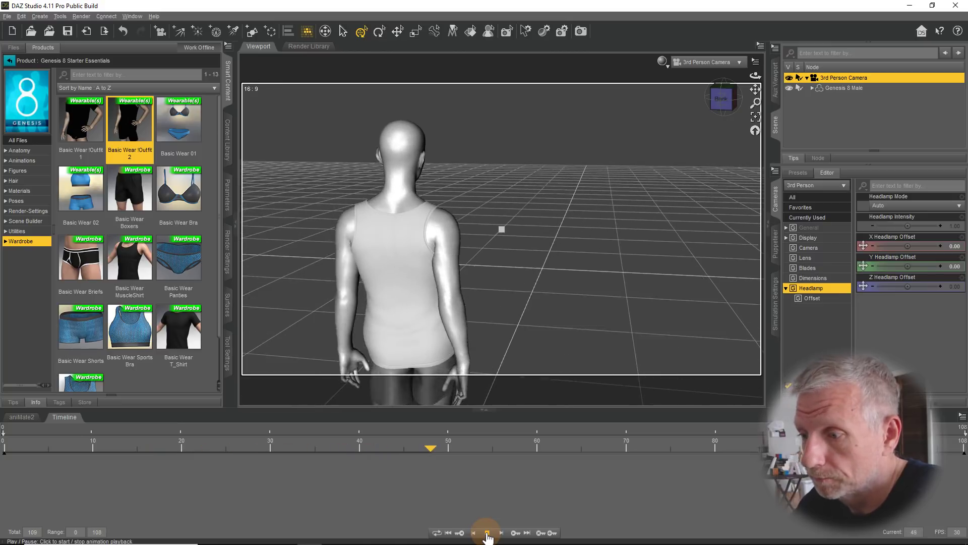
pyautogui.click(487, 534)
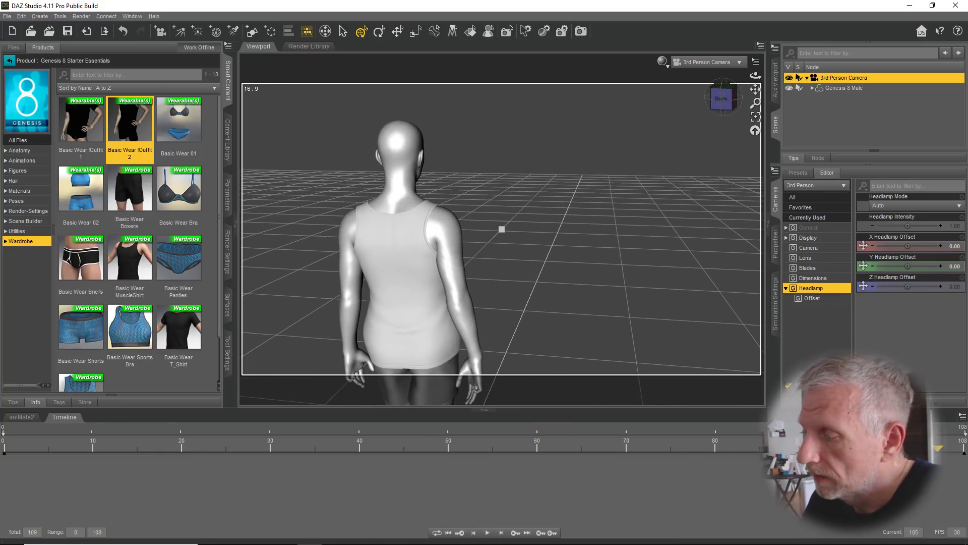
# At frame 50, steer the 3rd Person Camera and figure in new directions with the Scene Navigator tool
pyautogui.moveTo(939, 452)
pyautogui.mouseDown()
pyautogui.moveTo(302, 453)
pyautogui.moveTo(5, 439)
pyautogui.moveTo(358, 443)
pyautogui.moveTo(4, 460)
pyautogui.mouseUp()
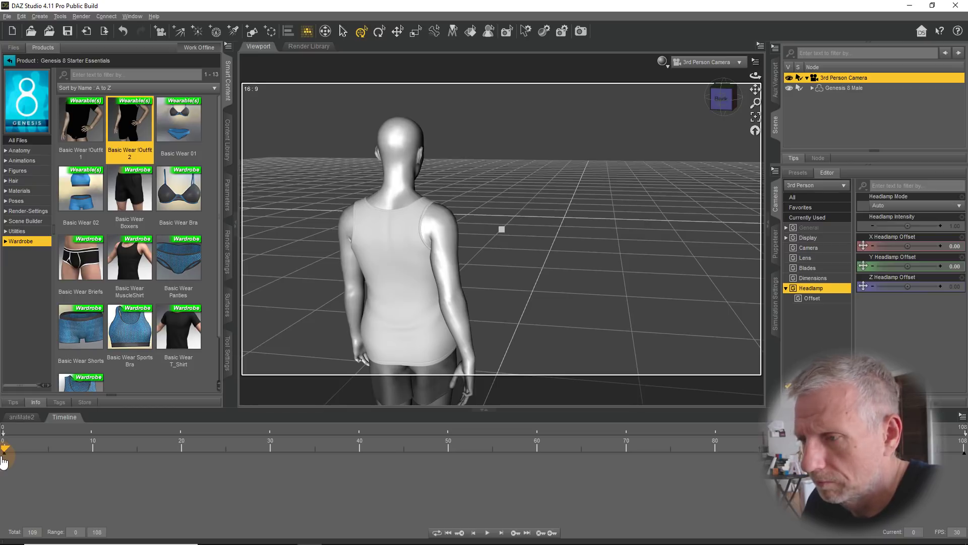
pyautogui.moveTo(4, 460)
pyautogui.mouseDown()
pyautogui.moveTo(601, 495)
pyautogui.moveTo(448, 500)
pyautogui.mouseUp()
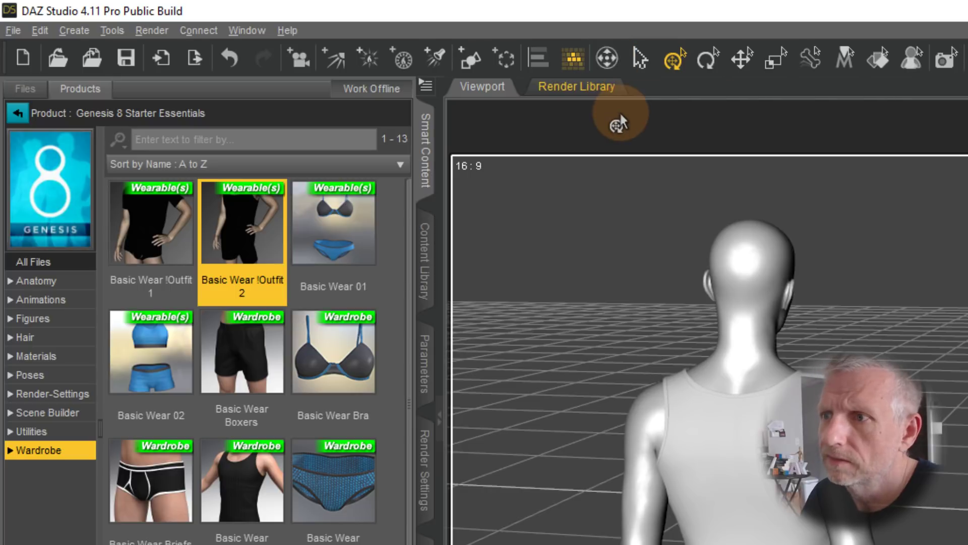
pyautogui.click(607, 59)
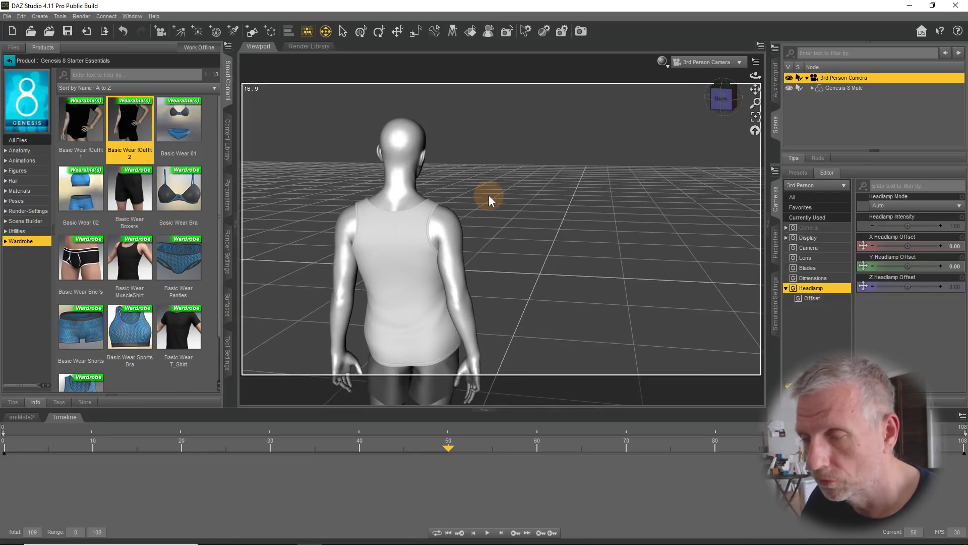
pyautogui.press('w')
pyautogui.press('w')
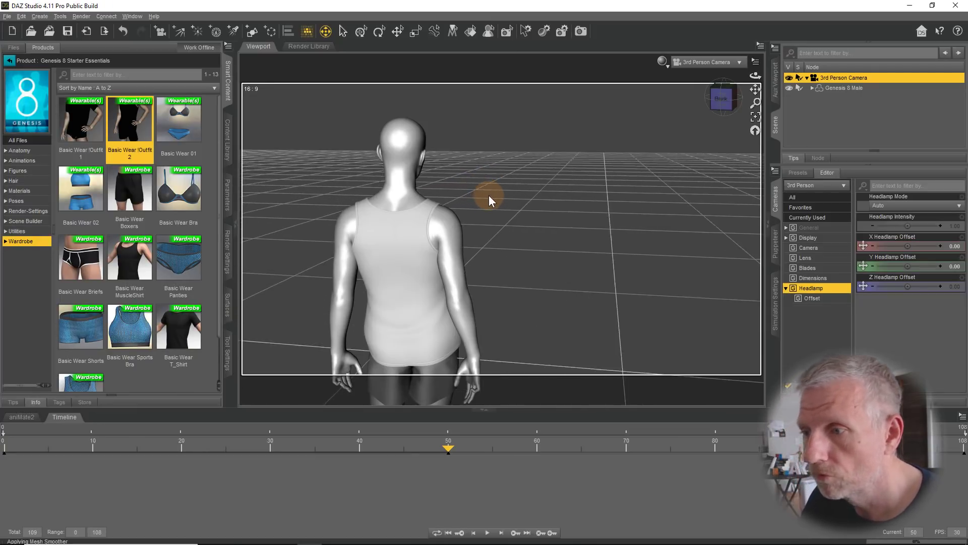
pyautogui.press('w')
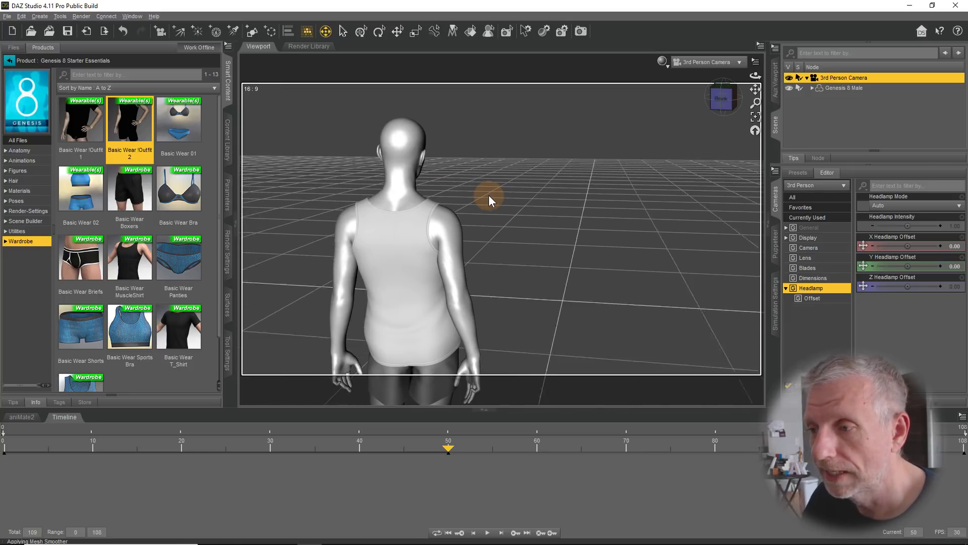
pyautogui.press('w')
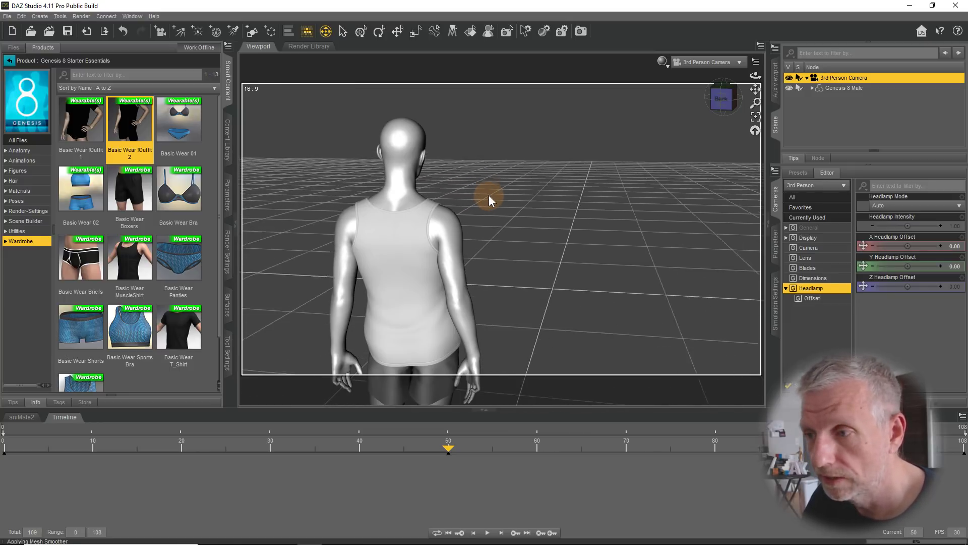
pyautogui.press('w')
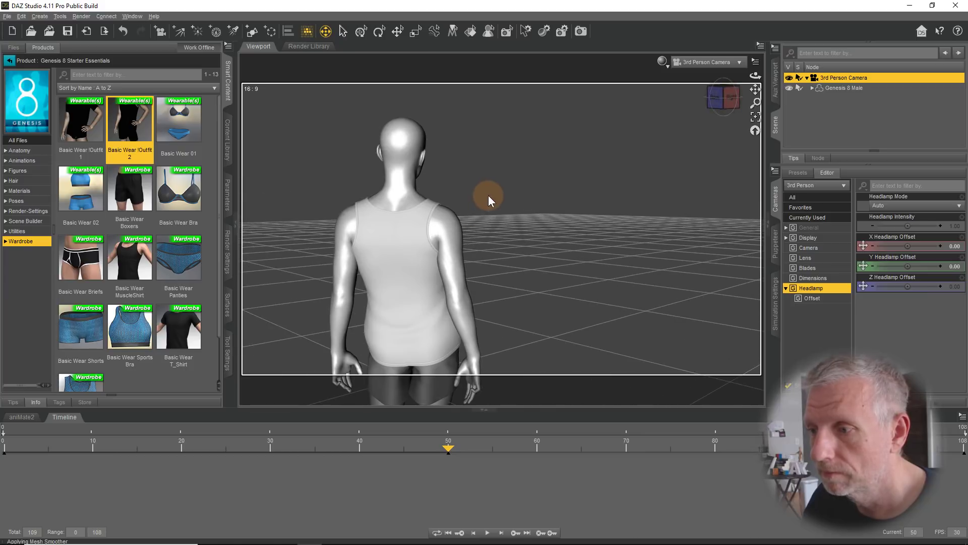
pyautogui.press('w')
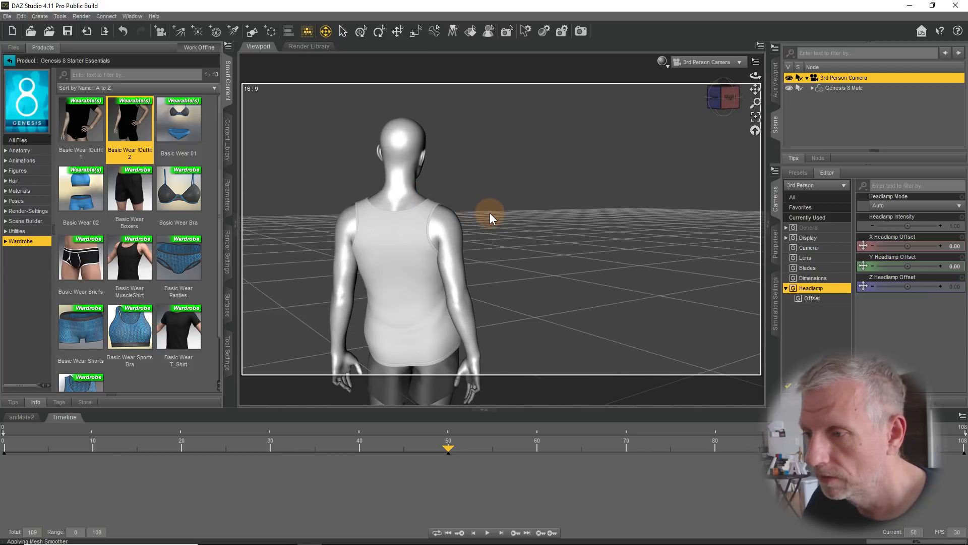
pyautogui.moveTo(489, 213); pyautogui.dragTo(508, 195)
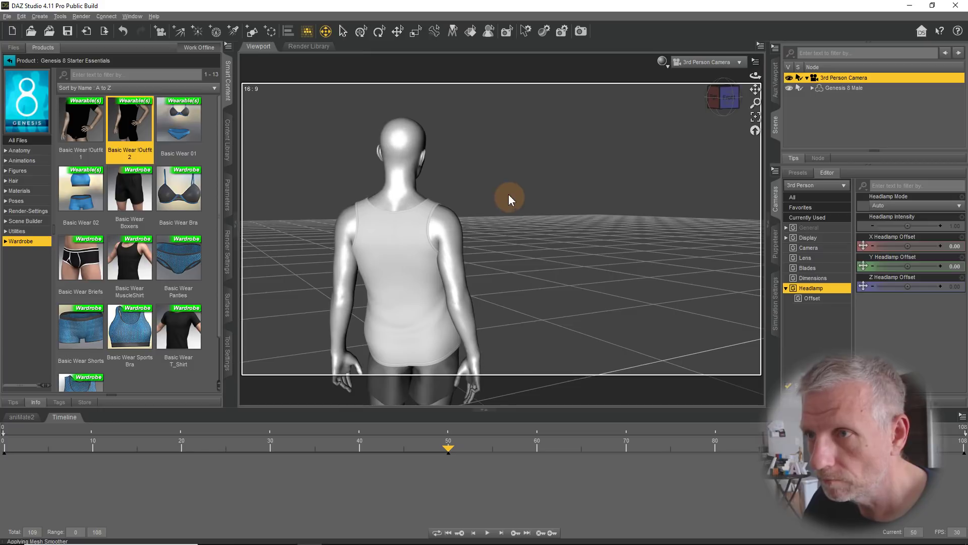
# Turn the camera toward the right side of the scene, fly it forward with the figure, and raise and lower it
pyautogui.click(325, 31)
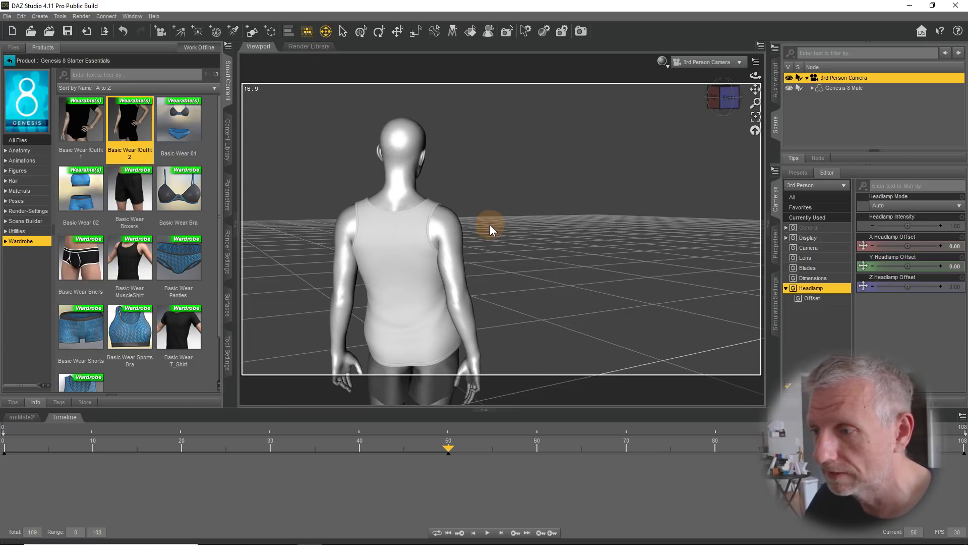
pyautogui.moveTo(489, 225); pyautogui.dragTo(489, 225)
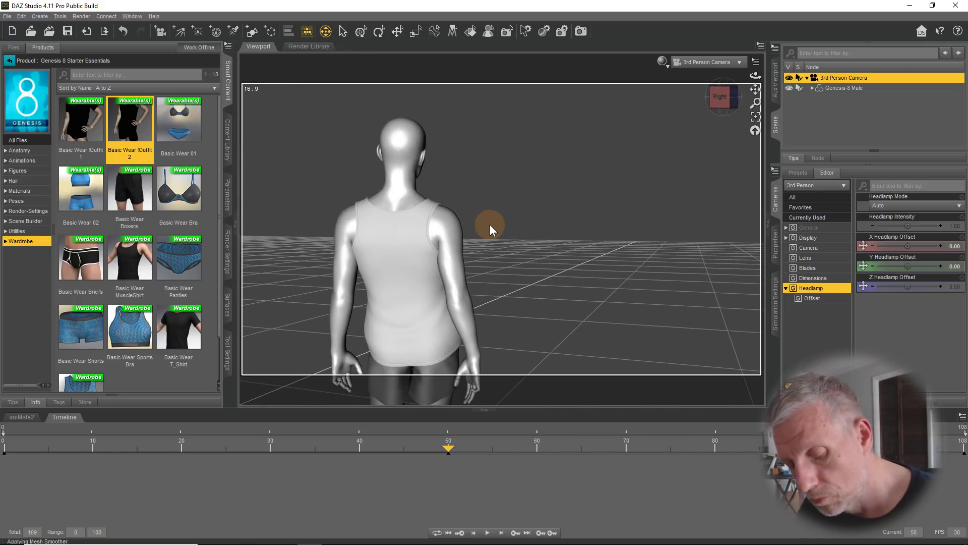
pyautogui.press('w')
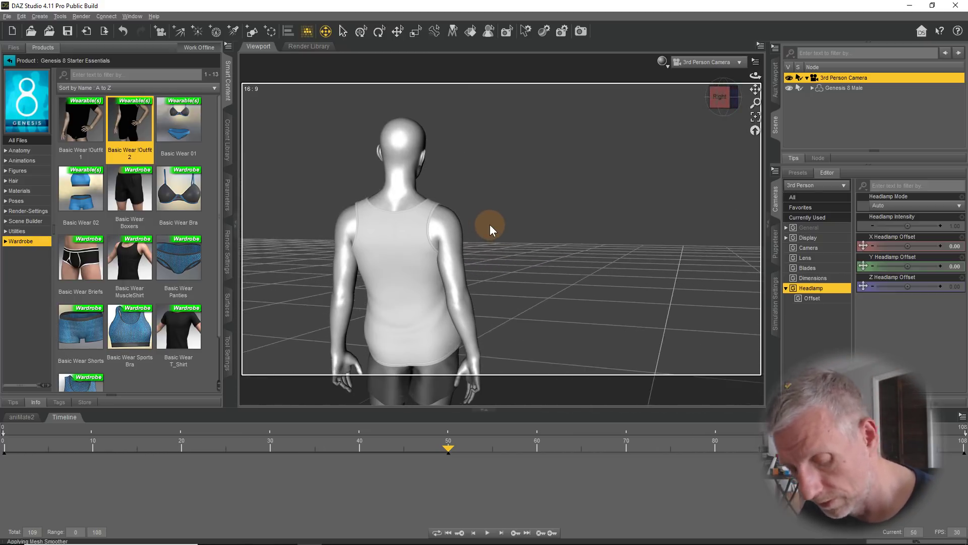
pyautogui.press('w')
pyautogui.press('w')
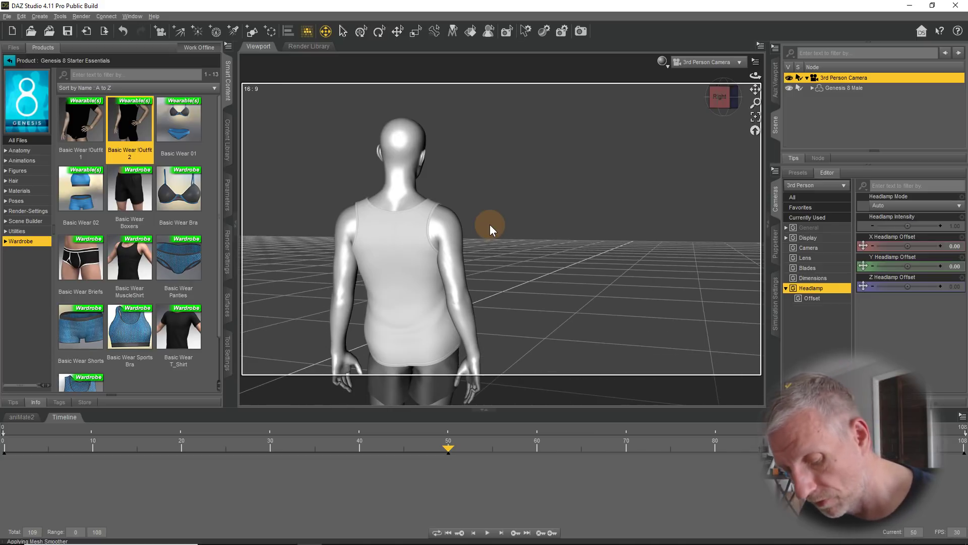
pyautogui.press('w')
pyautogui.press('w')
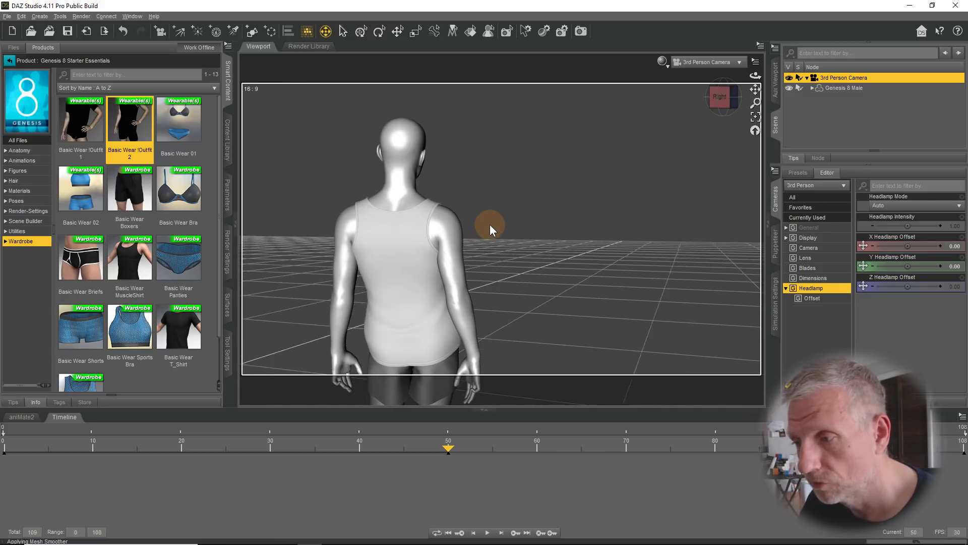
pyautogui.press('w')
pyautogui.press('w')
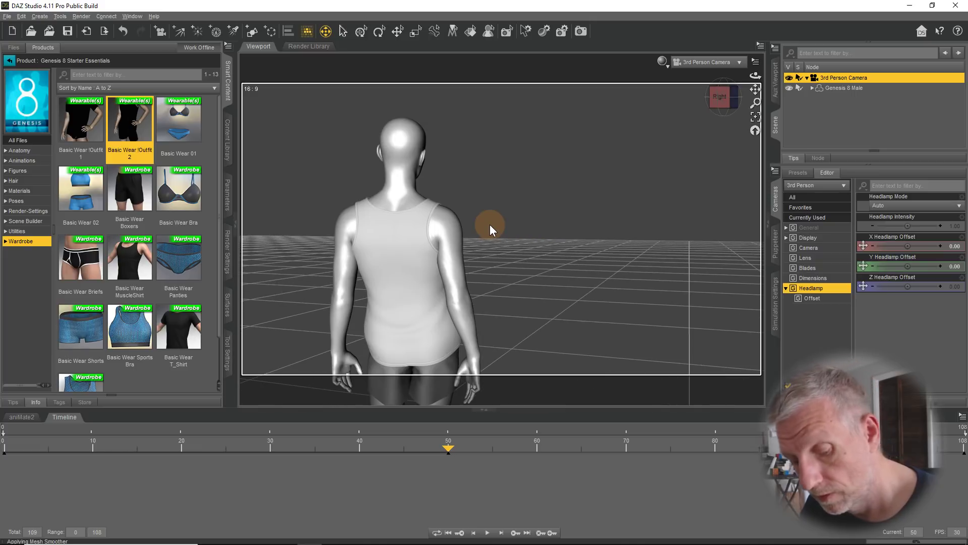
pyautogui.press('e')
pyautogui.press('q')
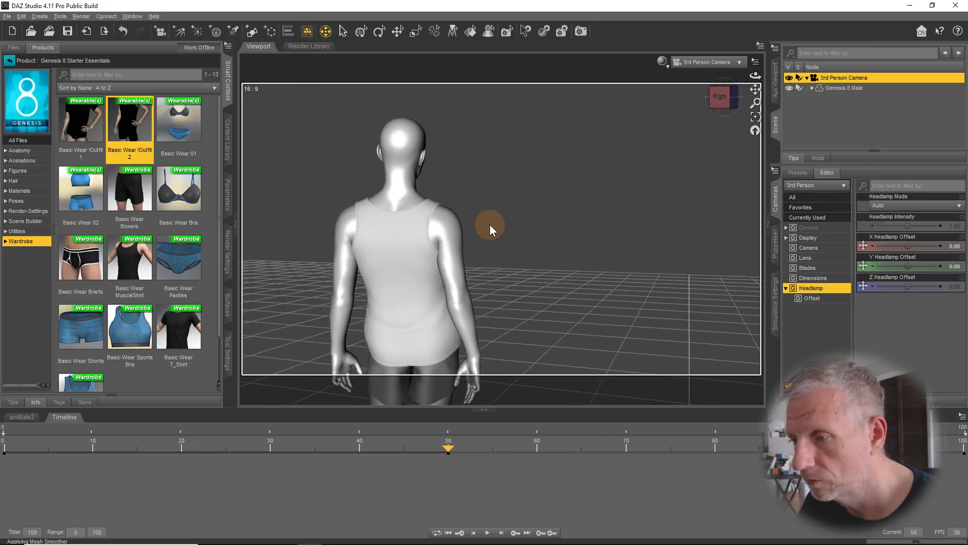
pyautogui.press('e')
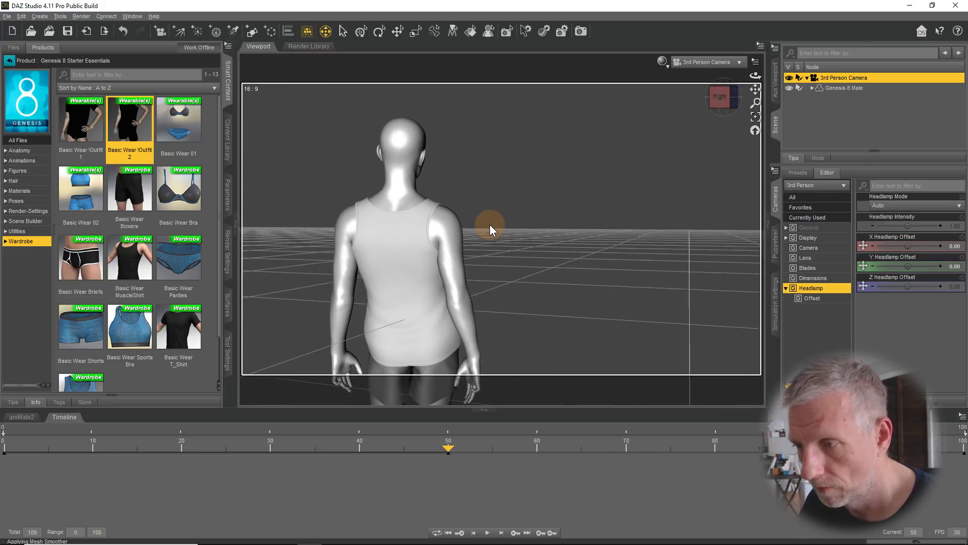
pyautogui.press('e')
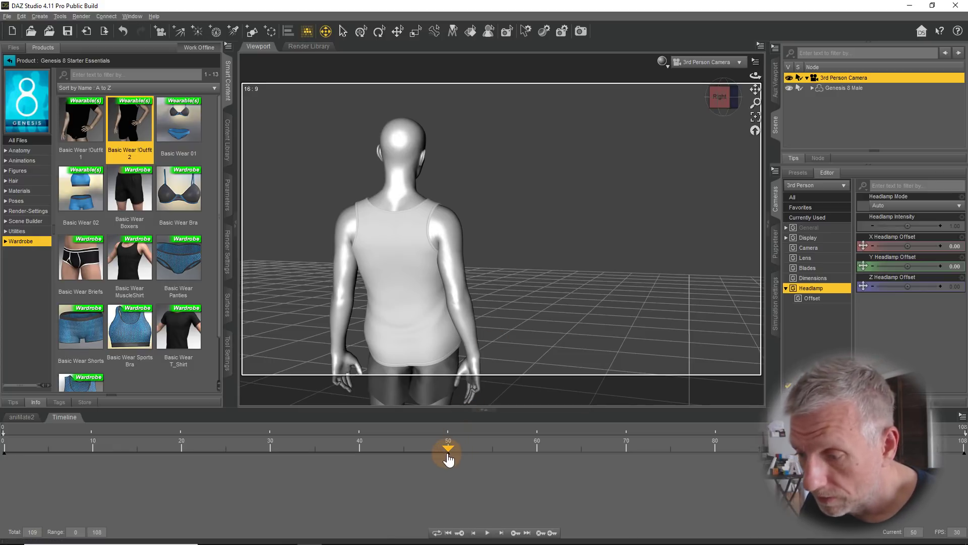
# Delete the camera keyframe at frame 50 and return to frame 0
pyautogui.click(553, 532)
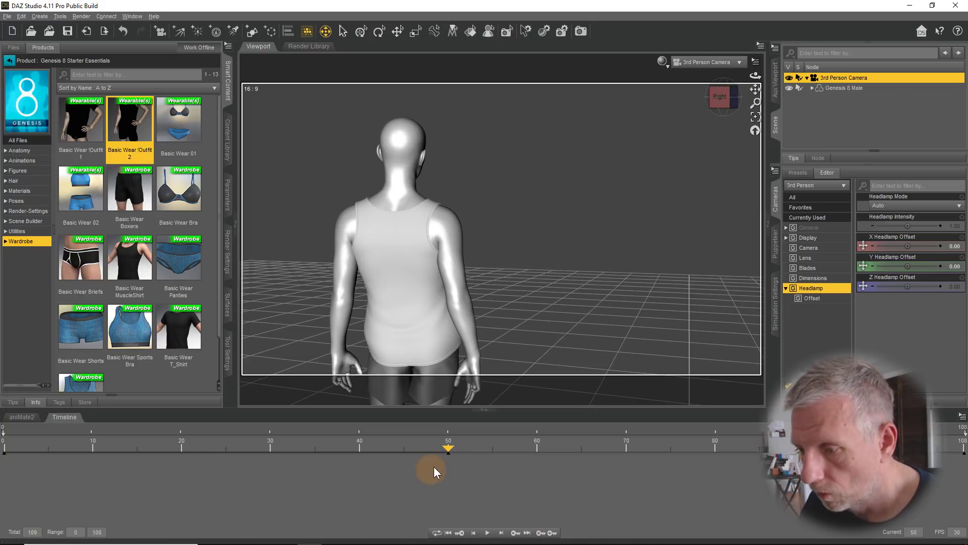
pyautogui.moveTo(448, 447)
pyautogui.mouseDown()
pyautogui.moveTo(426, 455)
pyautogui.moveTo(449, 453)
pyautogui.mouseUp()
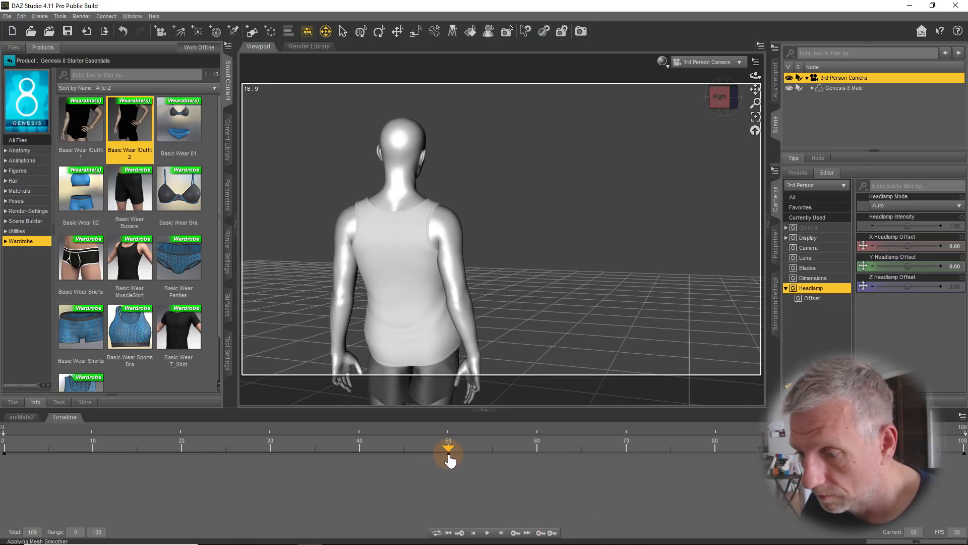
pyautogui.click(541, 533)
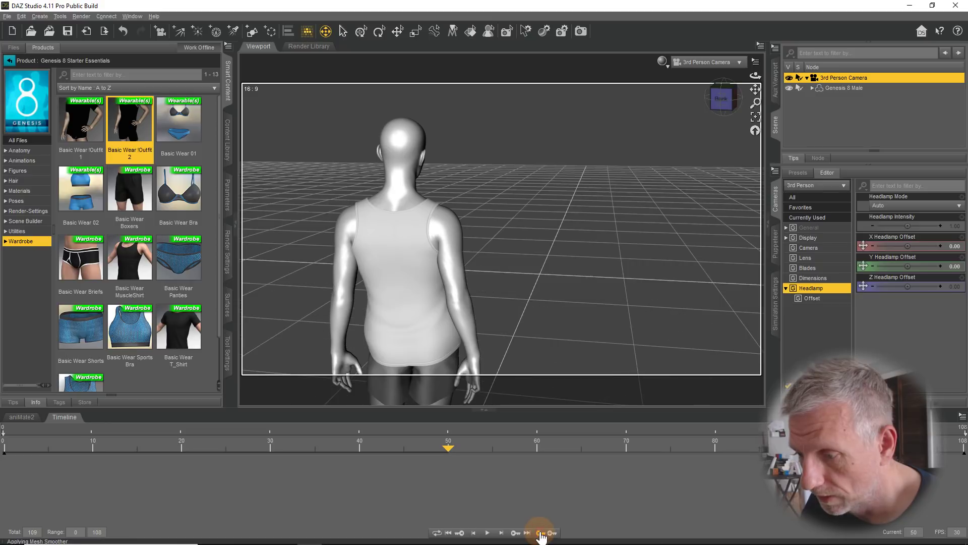
pyautogui.moveTo(450, 459); pyautogui.dragTo(2, 466)
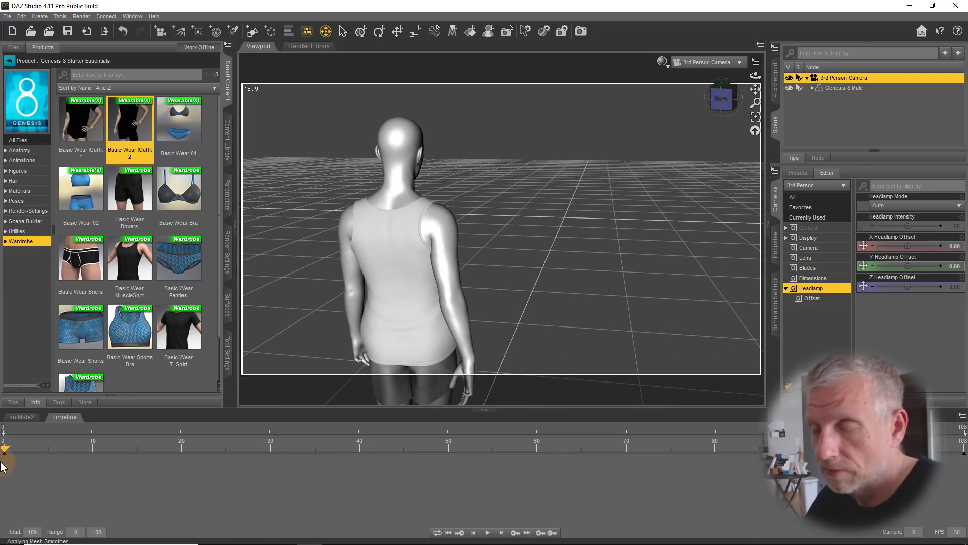
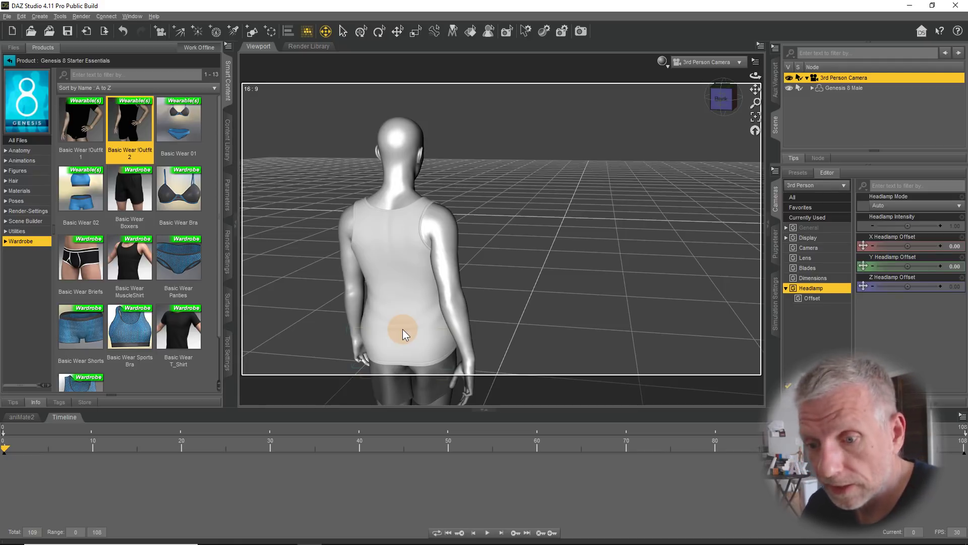
# Examine the forward walk blocks and their save options in aniMate2, and return to the Timeline at frame 0
pyautogui.click(22, 417)
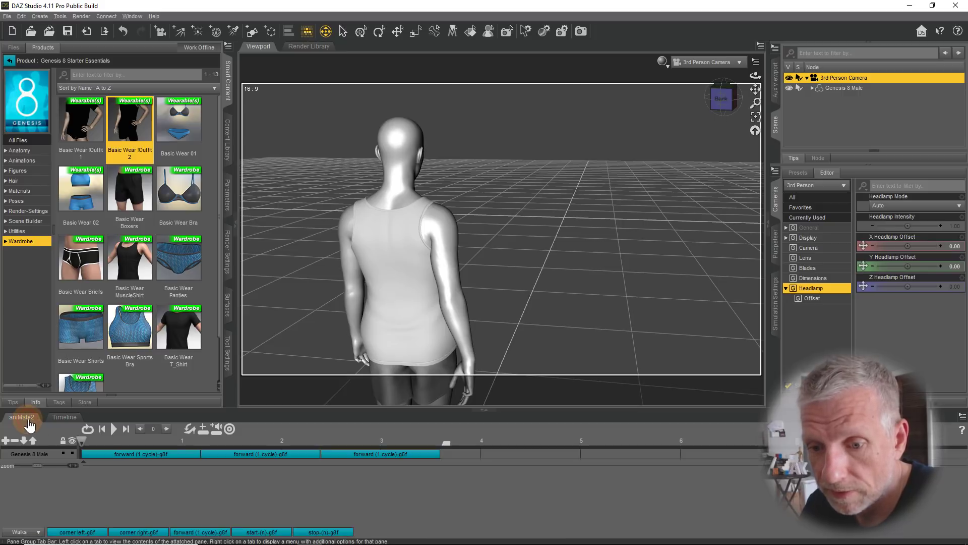
pyautogui.click(168, 453)
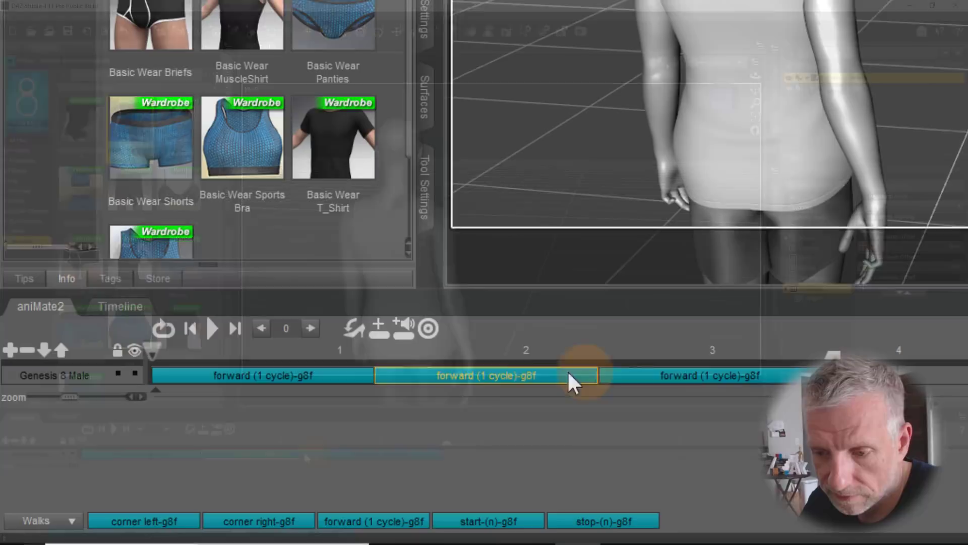
pyautogui.rightClick(193, 451)
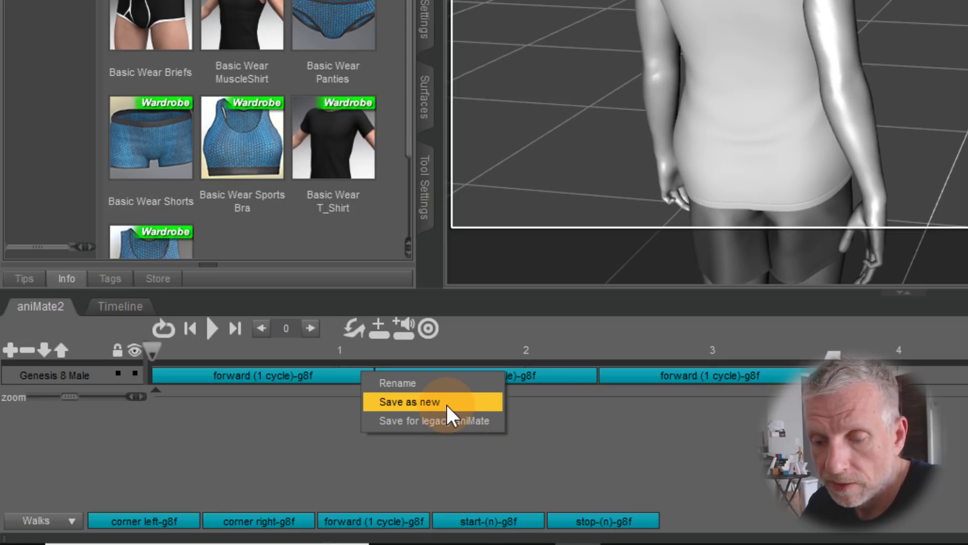
pyautogui.click(72, 521)
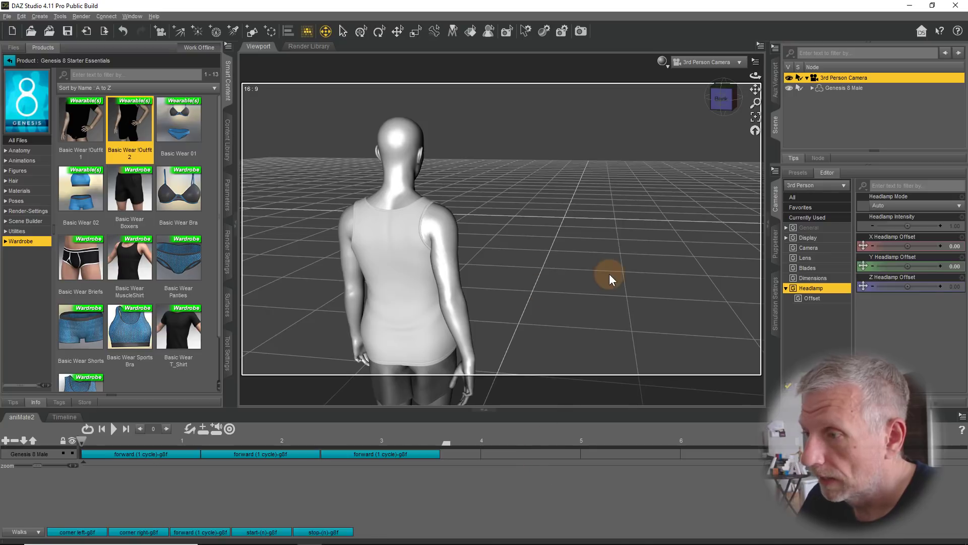
pyautogui.click(59, 417)
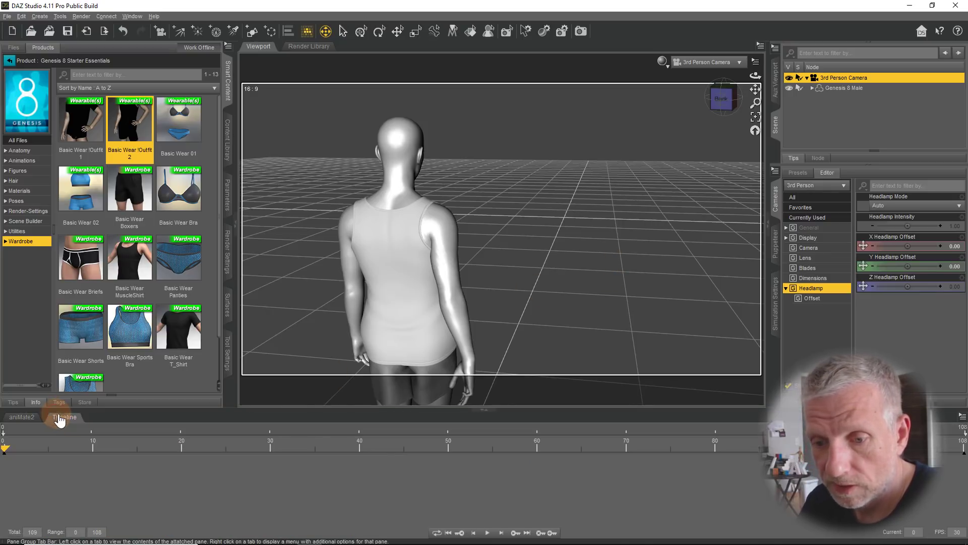
pyautogui.moveTo(14, 447)
pyautogui.mouseDown()
pyautogui.moveTo(184, 447)
pyautogui.moveTo(16, 447)
pyautogui.moveTo(3, 458)
pyautogui.mouseUp()
pyautogui.click(137, 496)
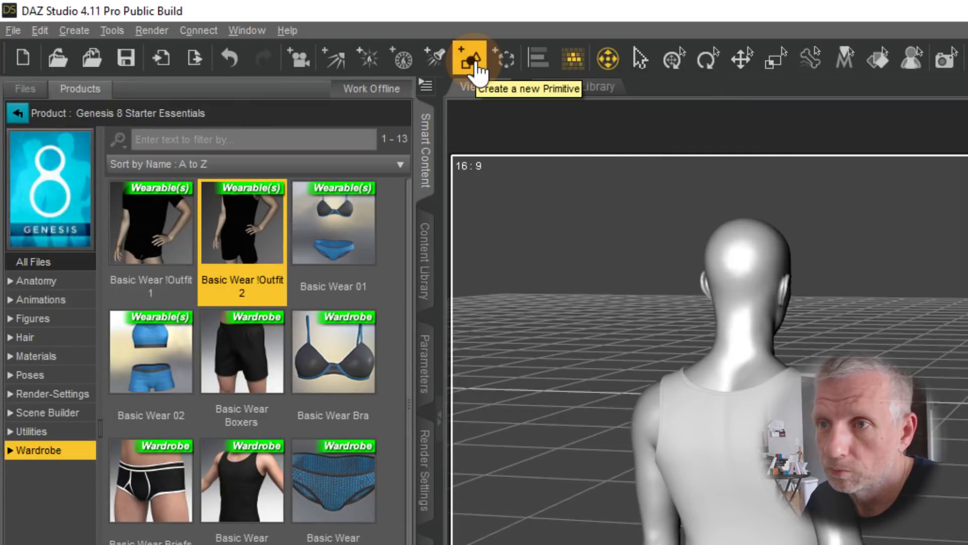
# Create a 30 m plane primitive at World Center with Y Positive as primary axis and 1 division, and select it in the scene
pyautogui.click(74, 30)
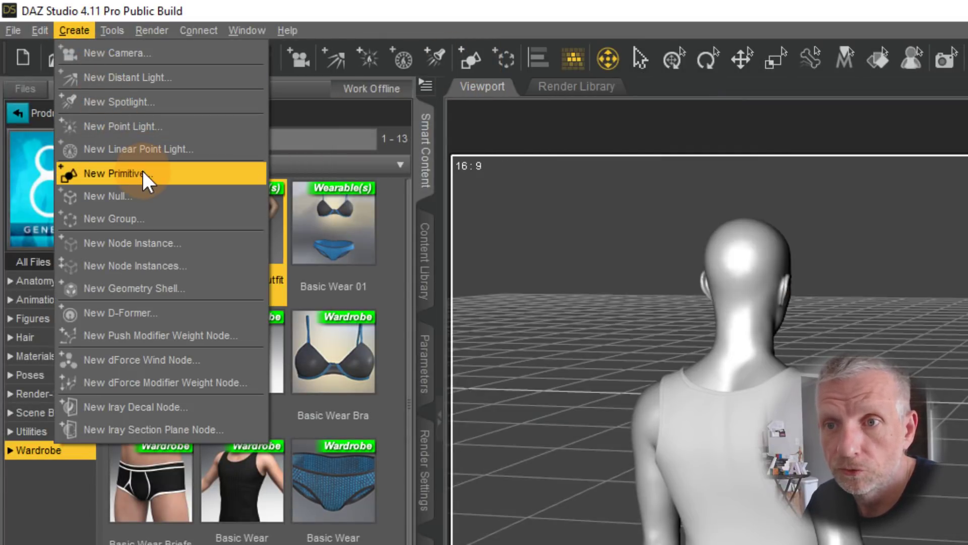
pyautogui.click(141, 169)
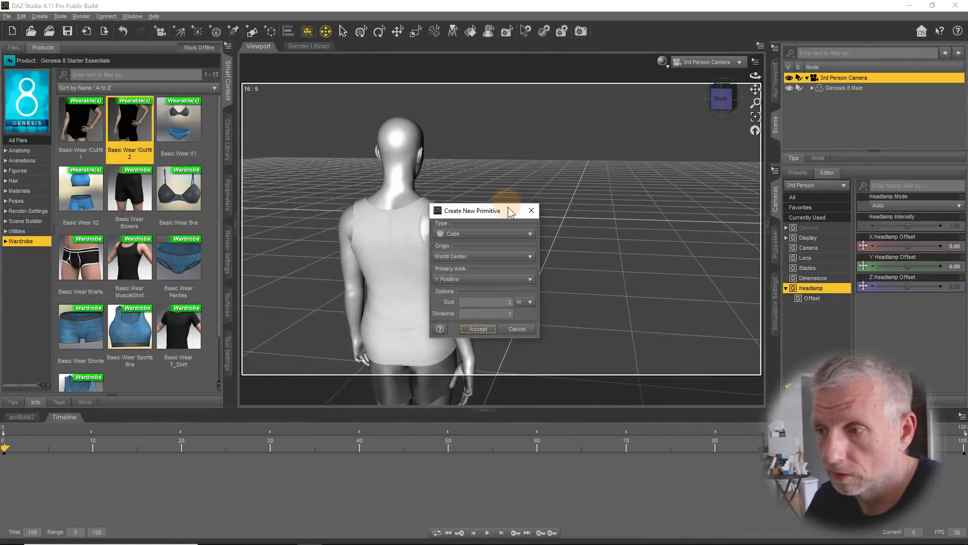
pyautogui.moveTo(508, 208); pyautogui.dragTo(326, 107)
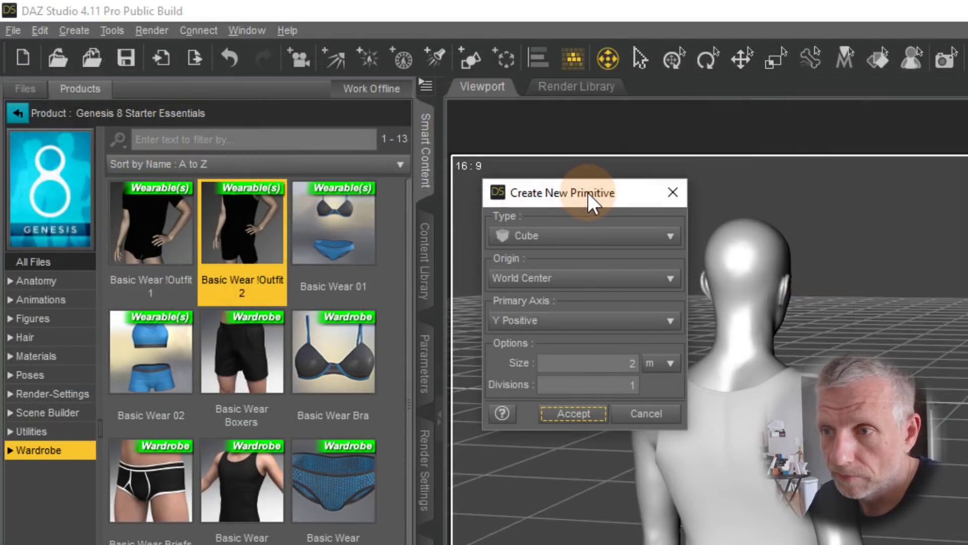
pyautogui.moveTo(589, 192); pyautogui.dragTo(503, 161)
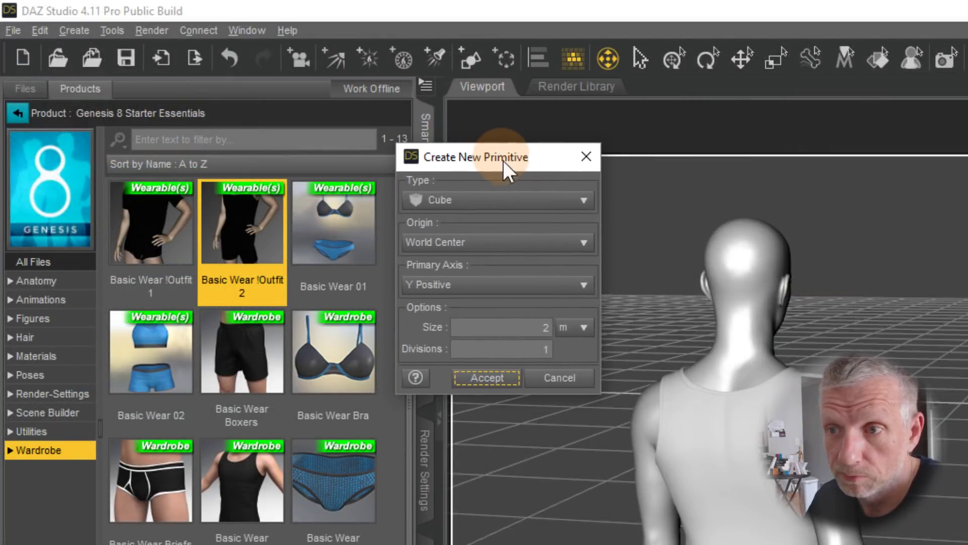
pyautogui.click(554, 200)
pyautogui.click(566, 307)
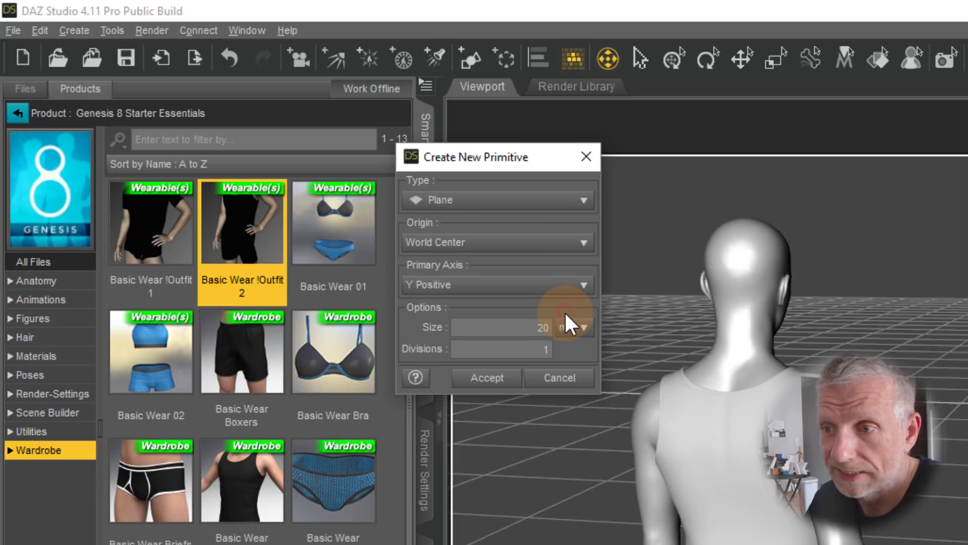
pyautogui.doubleClick(528, 327)
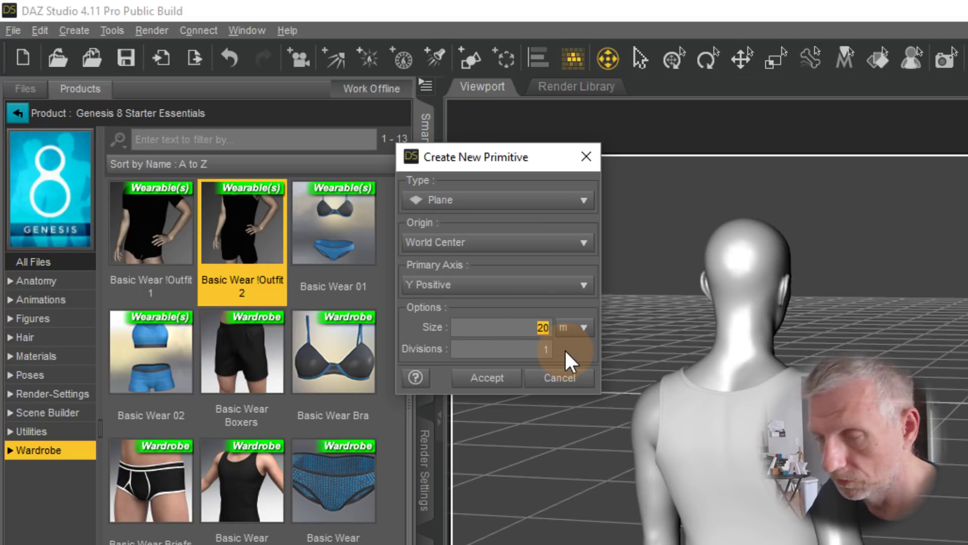
pyautogui.click(542, 348)
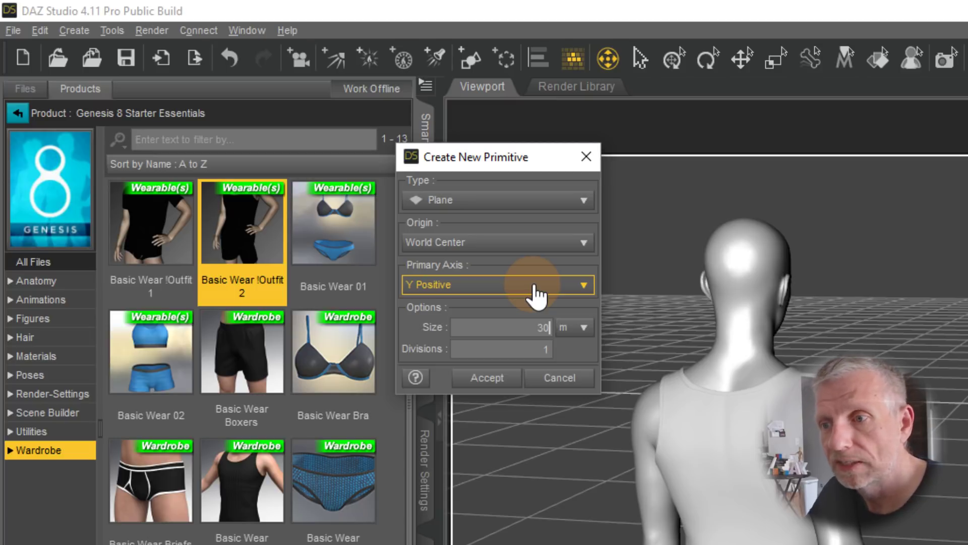
pyautogui.click(502, 383)
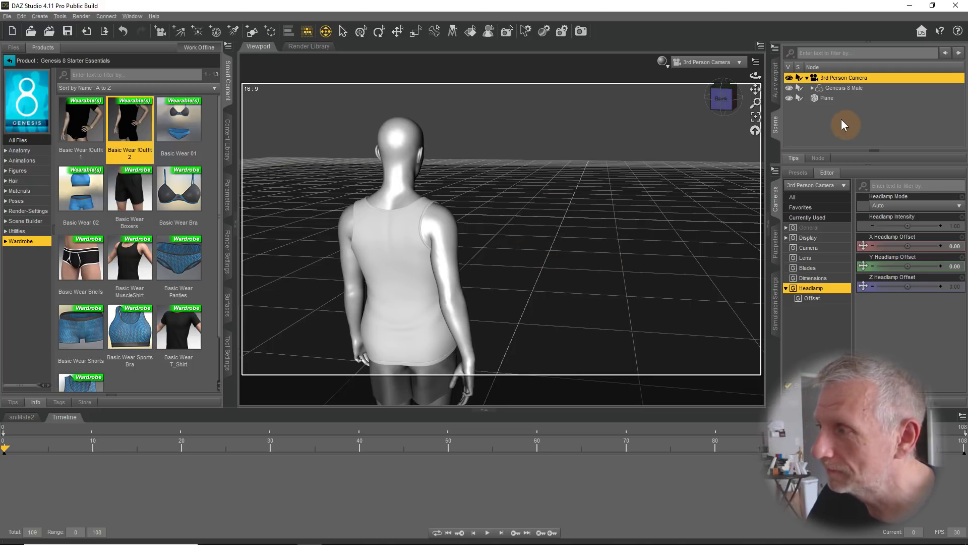
pyautogui.click(830, 100)
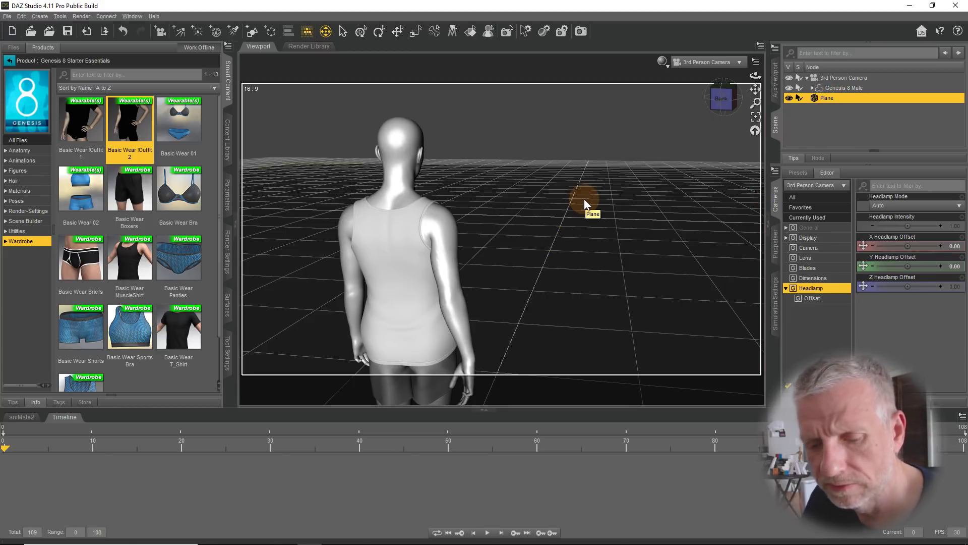
# Create a cube primitive with a size of 2 m at World Center
pyautogui.click(44, 17)
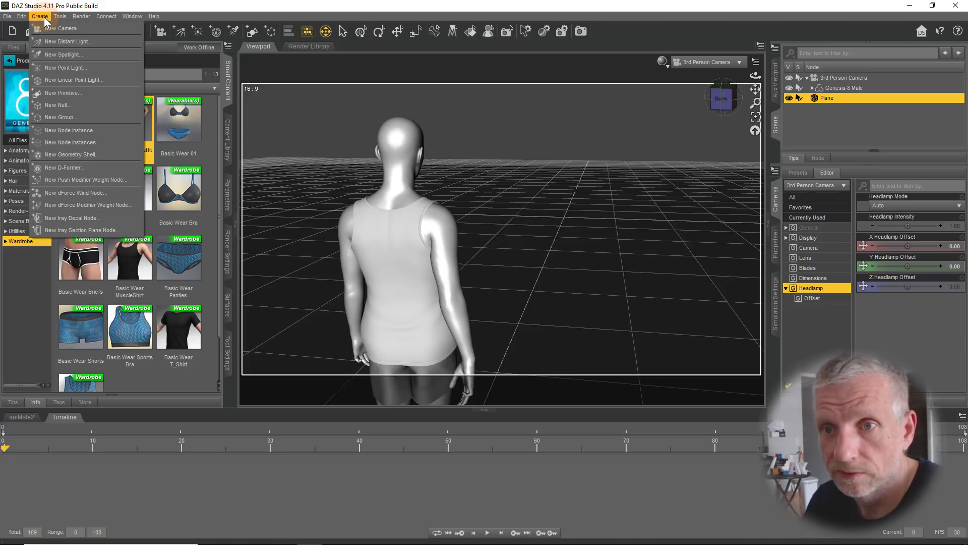
pyautogui.click(66, 93)
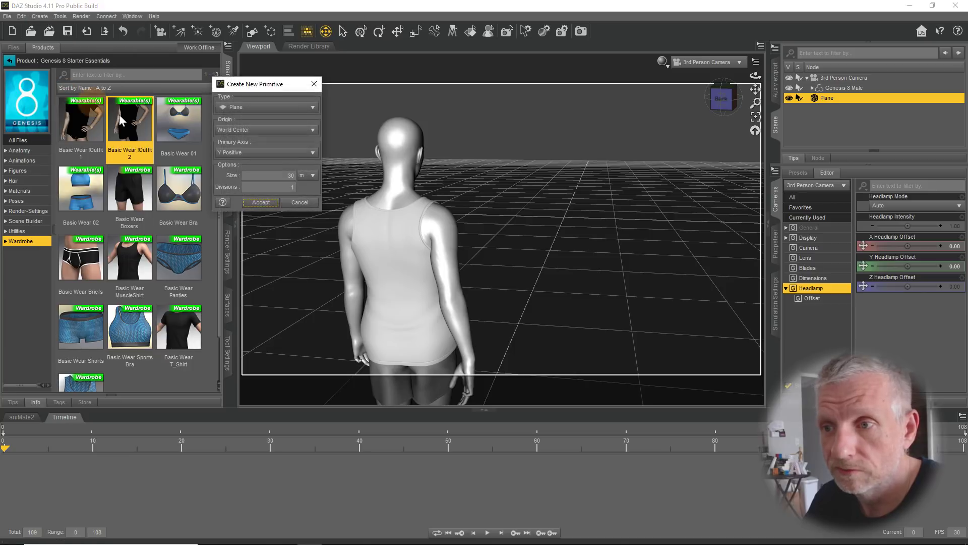
pyautogui.click(253, 116)
pyautogui.click(270, 61)
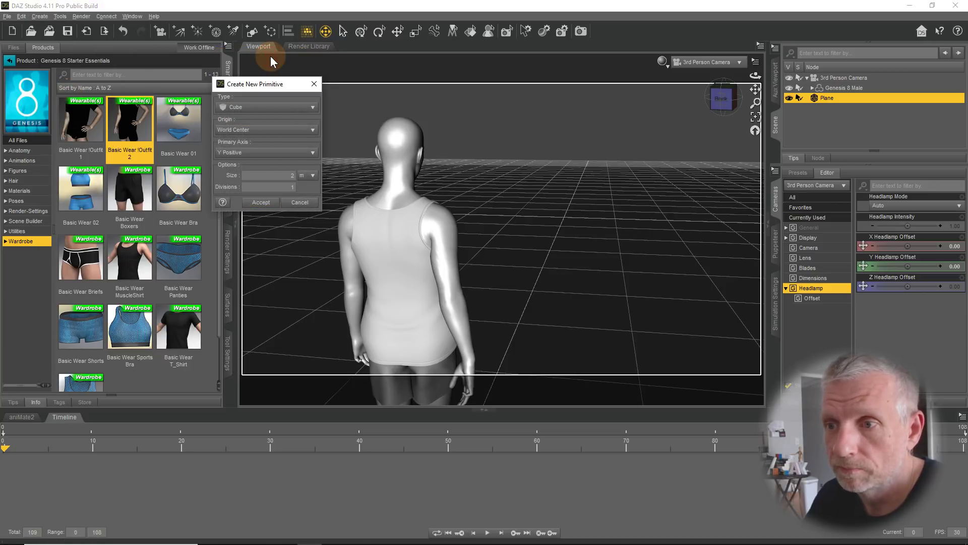
pyautogui.doubleClick(291, 176)
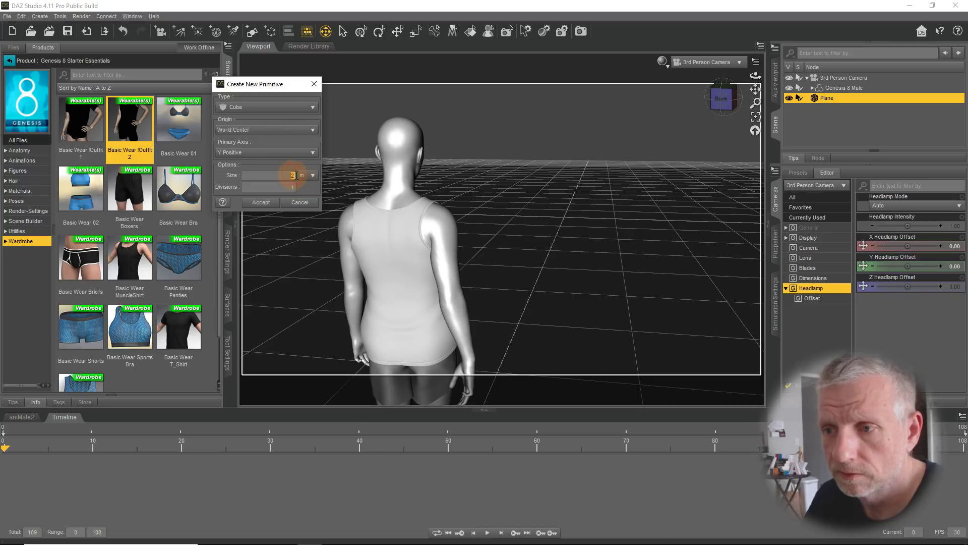
pyautogui.click(261, 202)
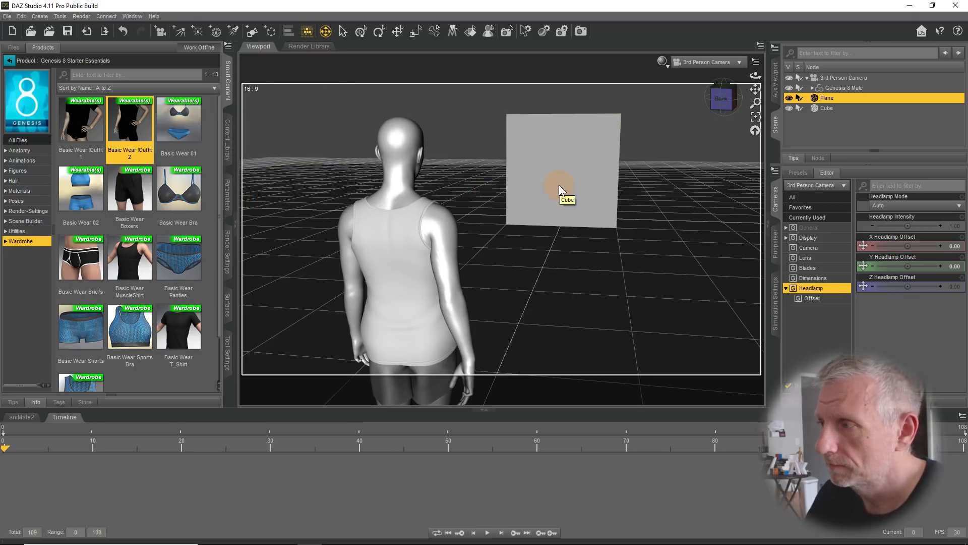
# Switch to the Perspective View, select and frame the cube, and activate the Universal Tool
pyautogui.click(738, 62)
pyautogui.click(736, 72)
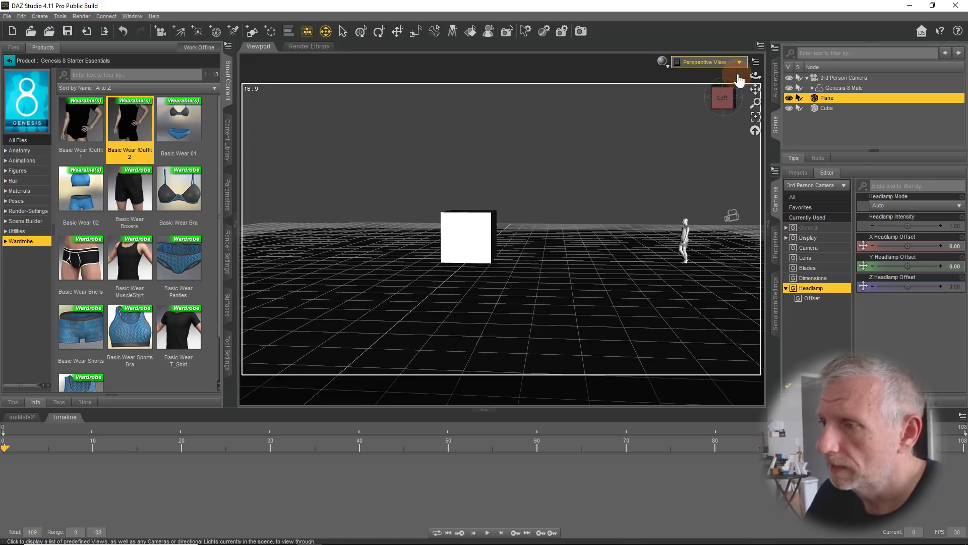
pyautogui.click(814, 108)
pyautogui.click(755, 118)
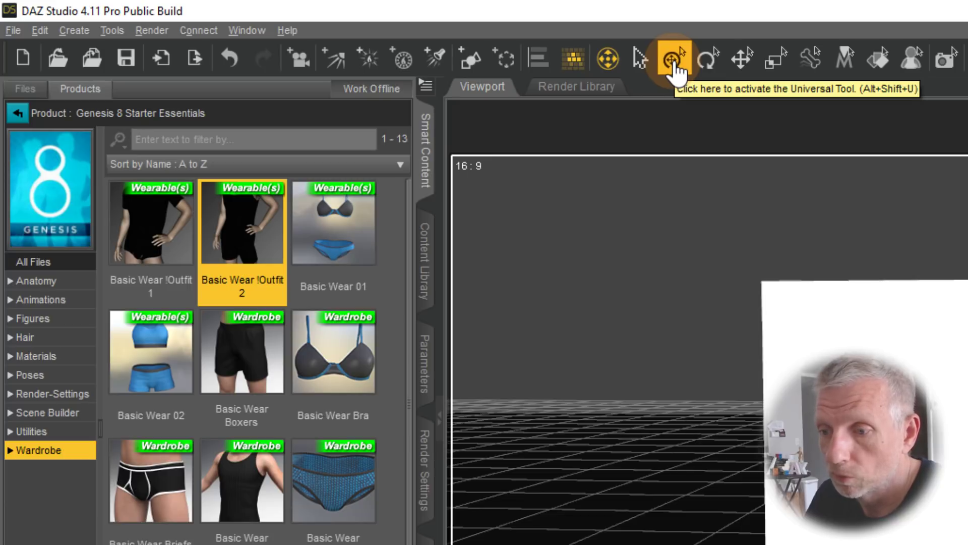
pyautogui.click(675, 60)
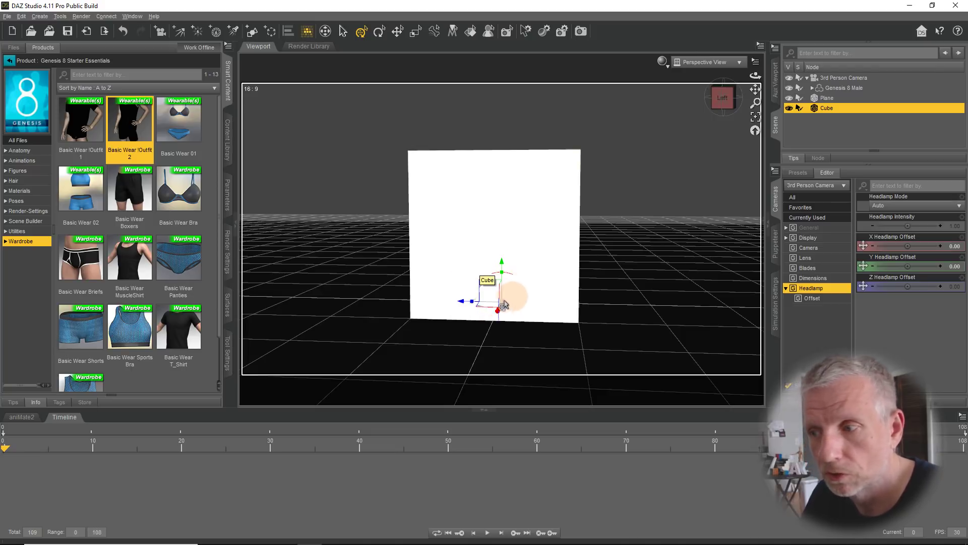
pyautogui.click(343, 31)
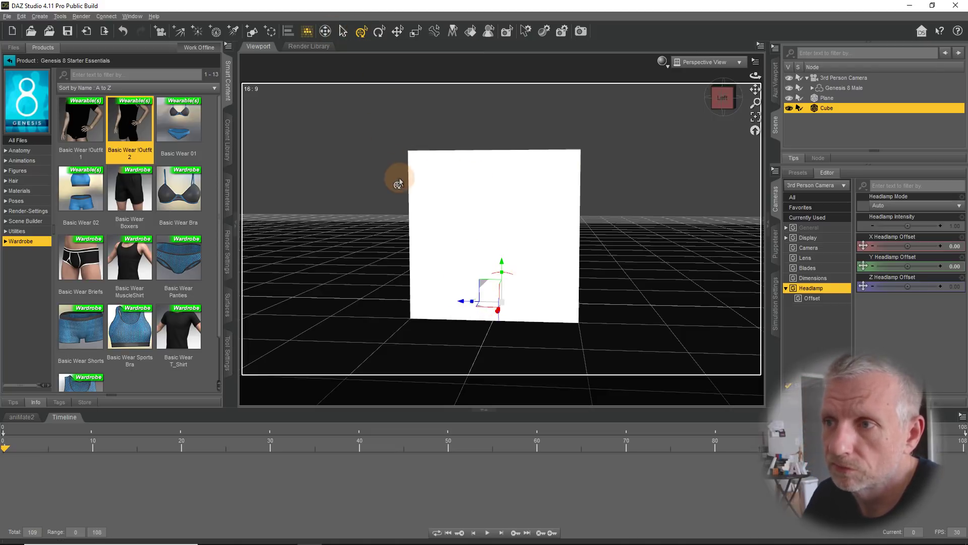
pyautogui.click(360, 32)
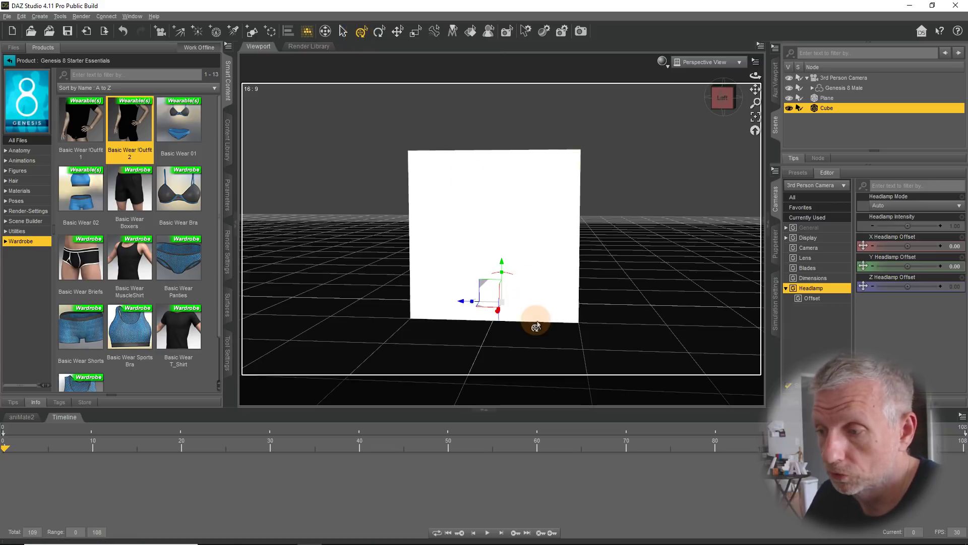
# Scale the cube into a thin upright pillar and move it sideways along its X axis, away from the figure's path
pyautogui.keyDown('alt'); pyautogui.moveTo(528, 315); pyautogui.dragTo(550, 309); pyautogui.keyUp('alt')
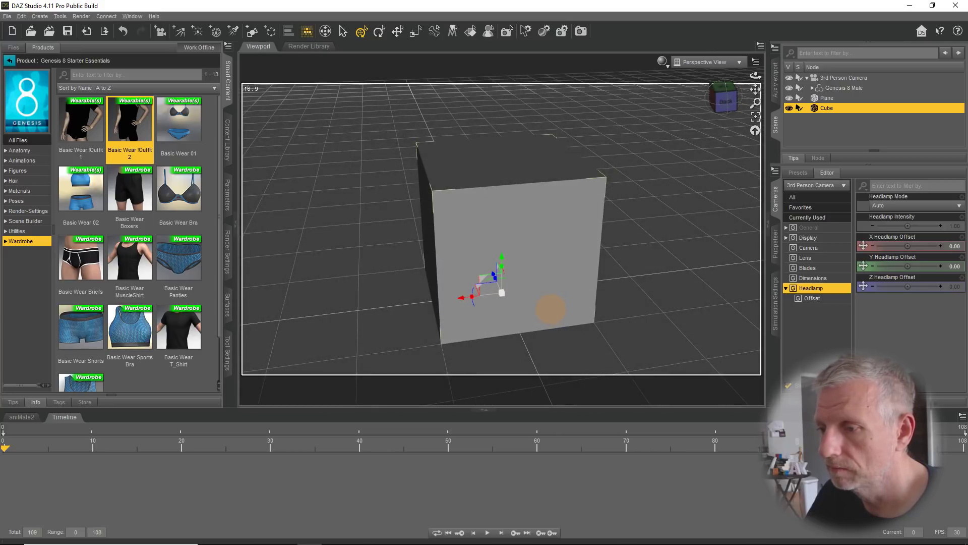
pyautogui.moveTo(469, 297)
pyautogui.mouseDown()
pyautogui.moveTo(519, 286)
pyautogui.moveTo(471, 300)
pyautogui.moveTo(483, 302)
pyautogui.mouseUp()
pyautogui.moveTo(482, 299); pyautogui.dragTo(609, 276)
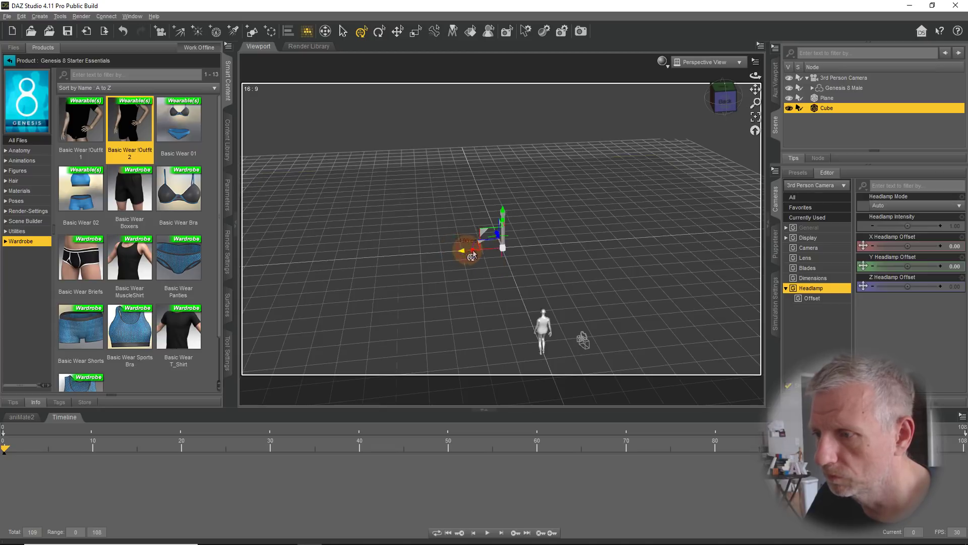
pyautogui.moveTo(473, 254); pyautogui.dragTo(622, 249)
pyautogui.moveTo(605, 281)
pyautogui.mouseDown()
pyautogui.moveTo(590, 280)
pyautogui.moveTo(598, 288)
pyautogui.moveTo(581, 272)
pyautogui.moveTo(600, 281)
pyautogui.mouseUp()
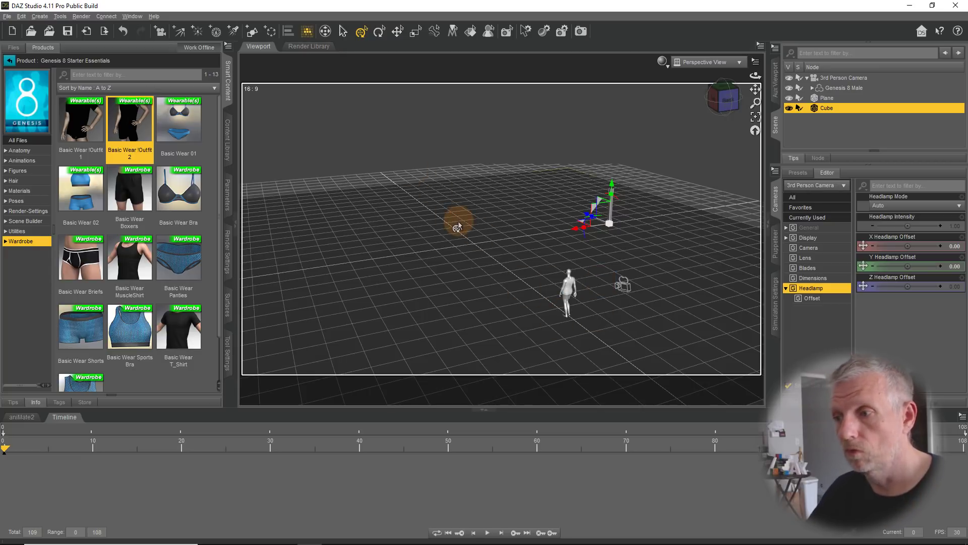
pyautogui.moveTo(458, 228)
pyautogui.mouseDown()
pyautogui.moveTo(478, 237)
pyautogui.moveTo(468, 244)
pyautogui.mouseUp()
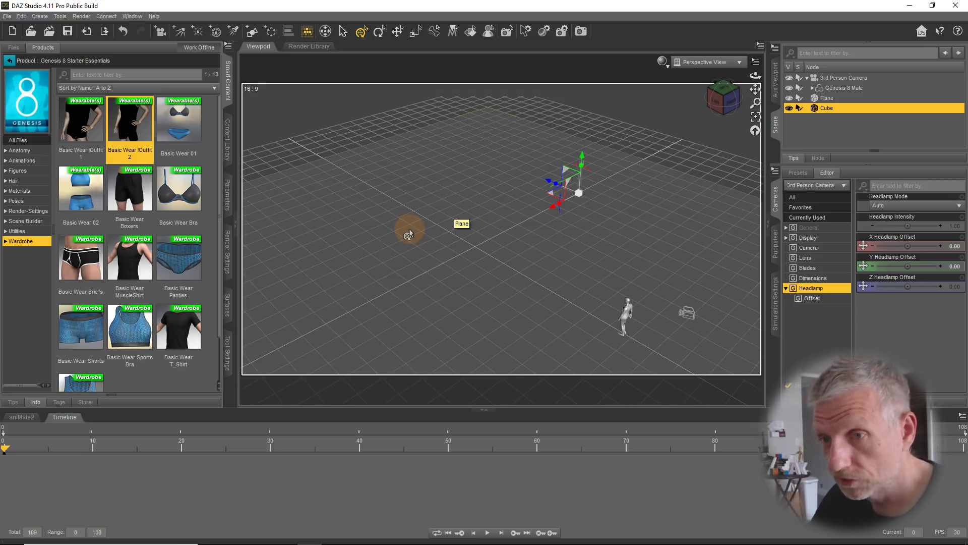
# Run the UltraScatterPro script to surface-scatter 500 instances of the cube over the entire Plane
pyautogui.click(228, 137)
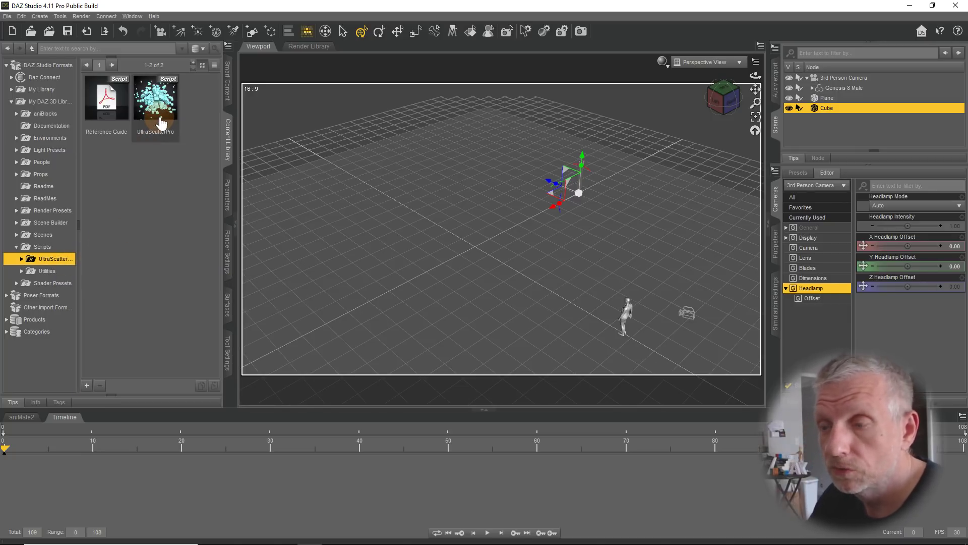
pyautogui.moveTo(161, 122)
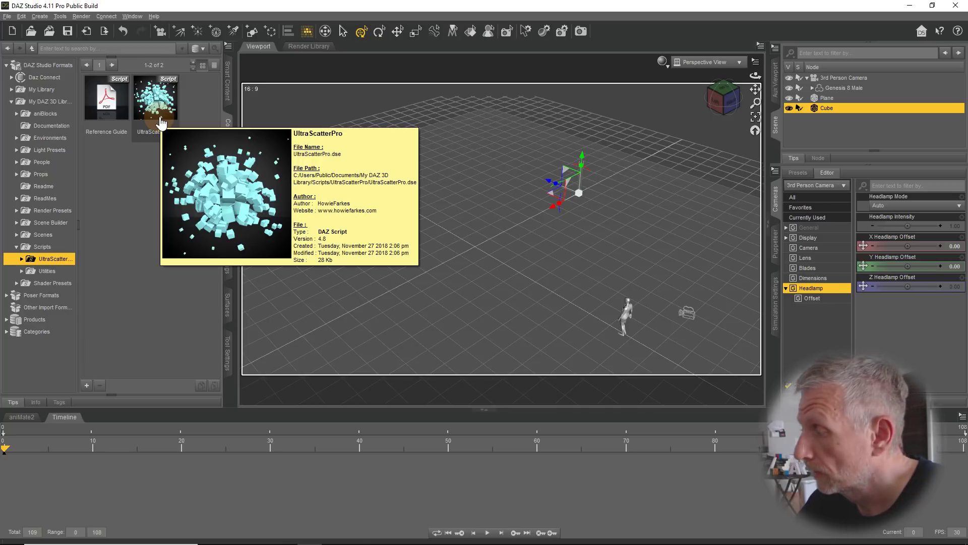
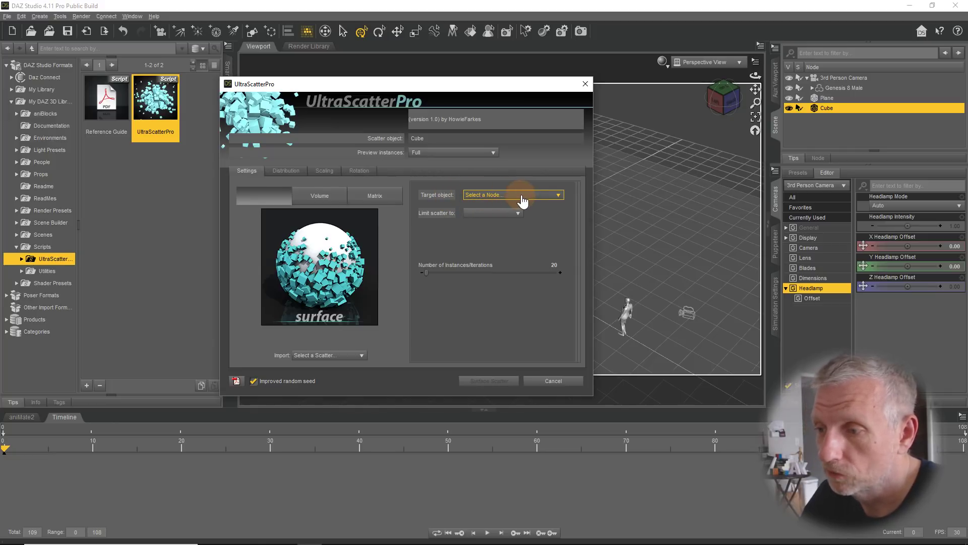
pyautogui.click(526, 196)
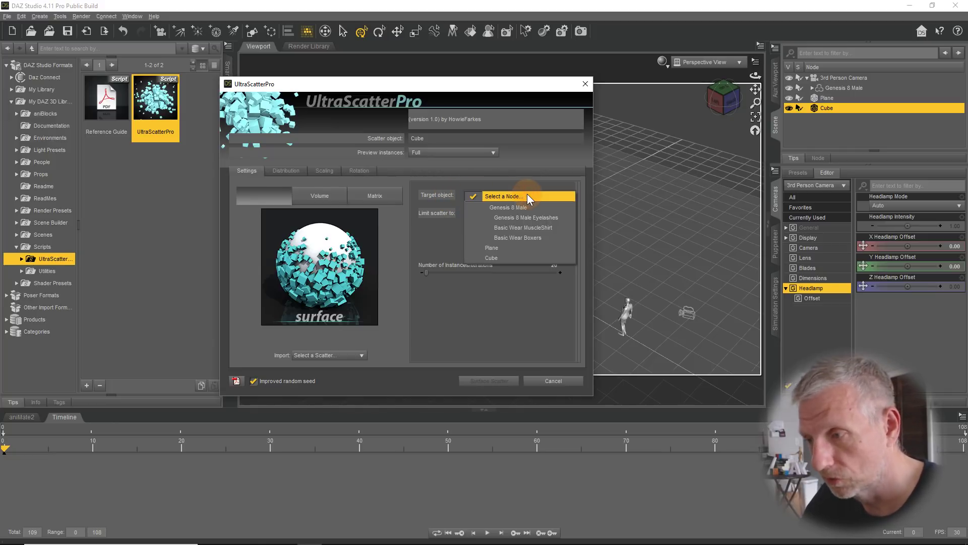
pyautogui.click(516, 247)
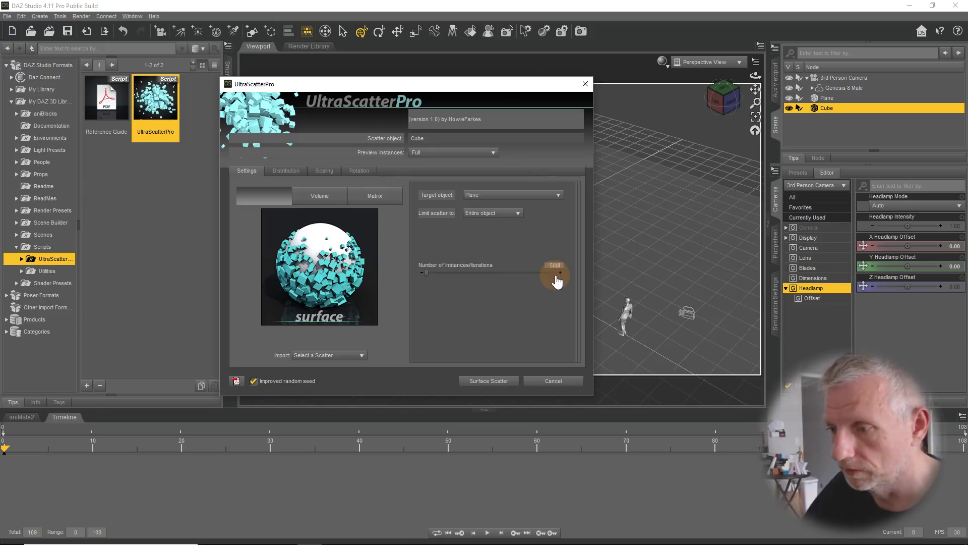
pyautogui.click(506, 382)
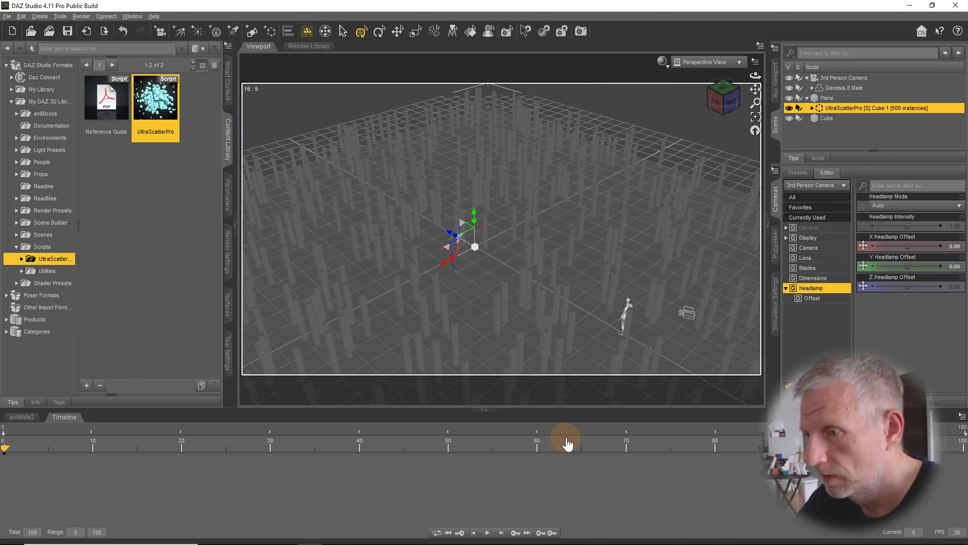
# Examine the scattered pillars and the nodes contained in the UltraScatterPro group, leaving the group collapsed
pyautogui.keyDown('alt'); pyautogui.moveTo(525, 344); pyautogui.dragTo(508, 321); pyautogui.keyUp('alt')
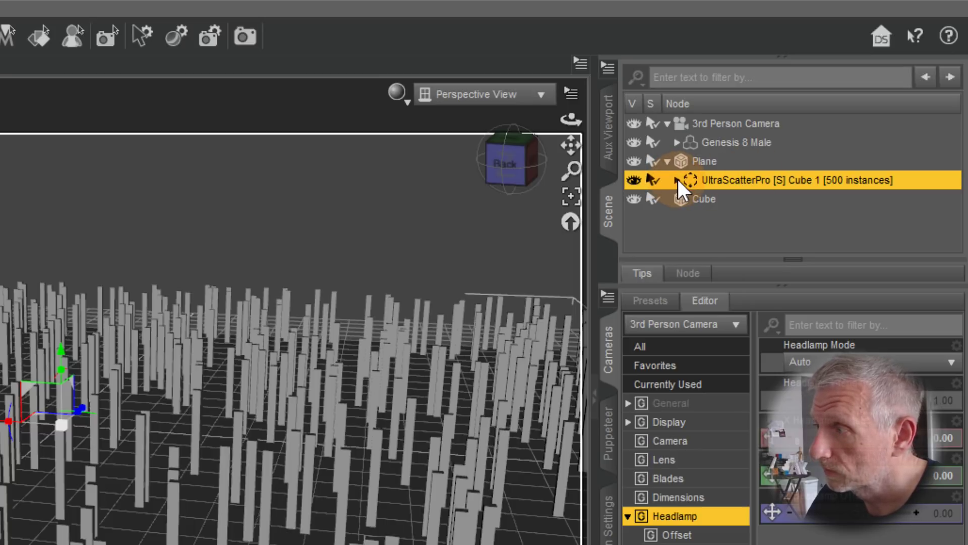
pyautogui.click(677, 180)
pyautogui.moveTo(960, 164); pyautogui.dragTo(961, 183)
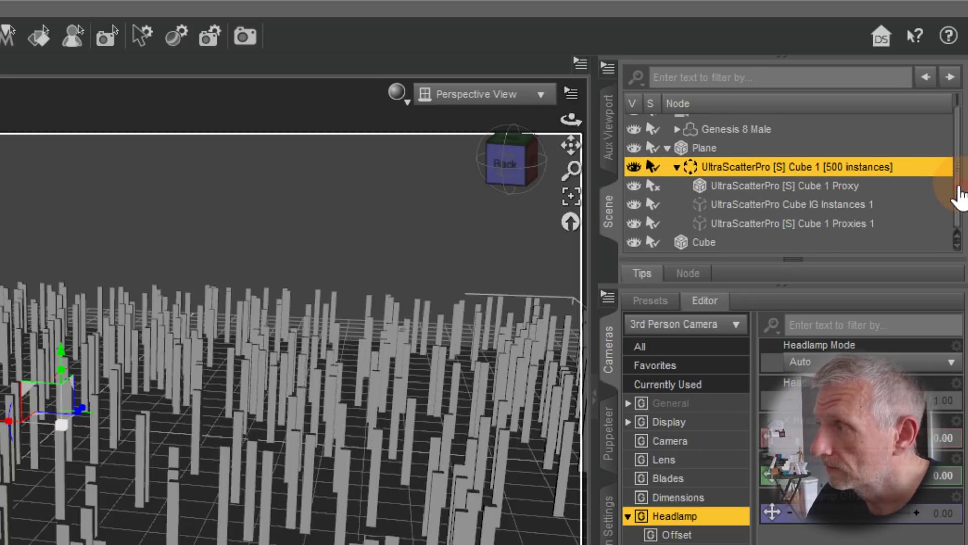
pyautogui.click(675, 166)
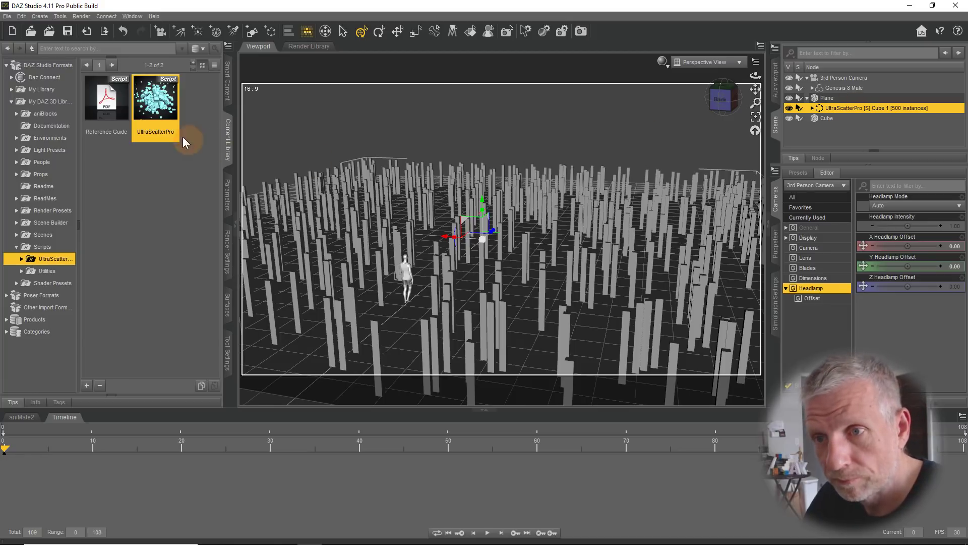
# Look over the whole pillar field and switch the view to the 3rd Person Camera
pyautogui.moveTo(161, 107)
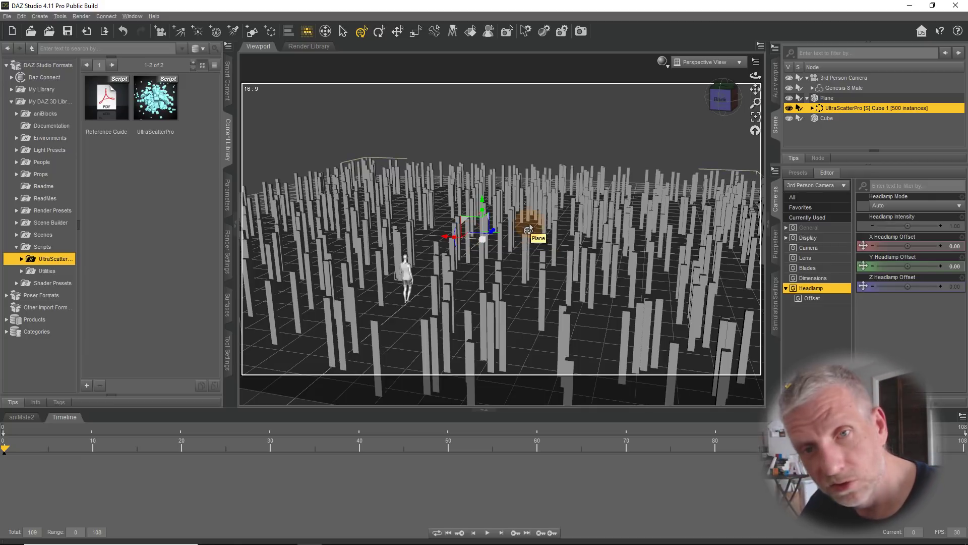
pyautogui.moveTo(438, 248)
pyautogui.keyDown('alt'); pyautogui.mouseDown()
pyautogui.moveTo(444, 260)
pyautogui.moveTo(426, 243)
pyautogui.moveTo(443, 243)
pyautogui.moveTo(425, 243)
pyautogui.moveTo(449, 238)
pyautogui.moveTo(432, 231)
pyautogui.moveTo(447, 242)
pyautogui.mouseUp(); pyautogui.keyUp('alt')
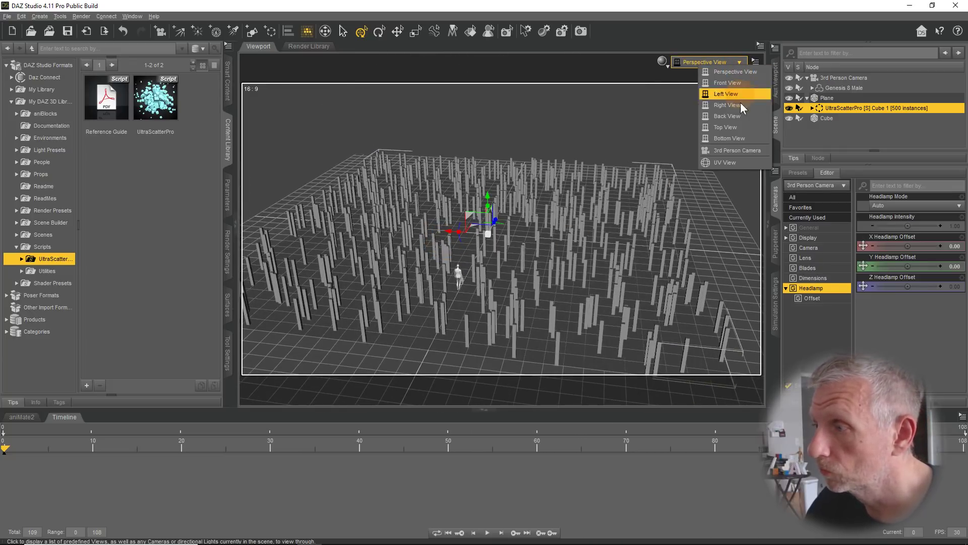
pyautogui.click(746, 150)
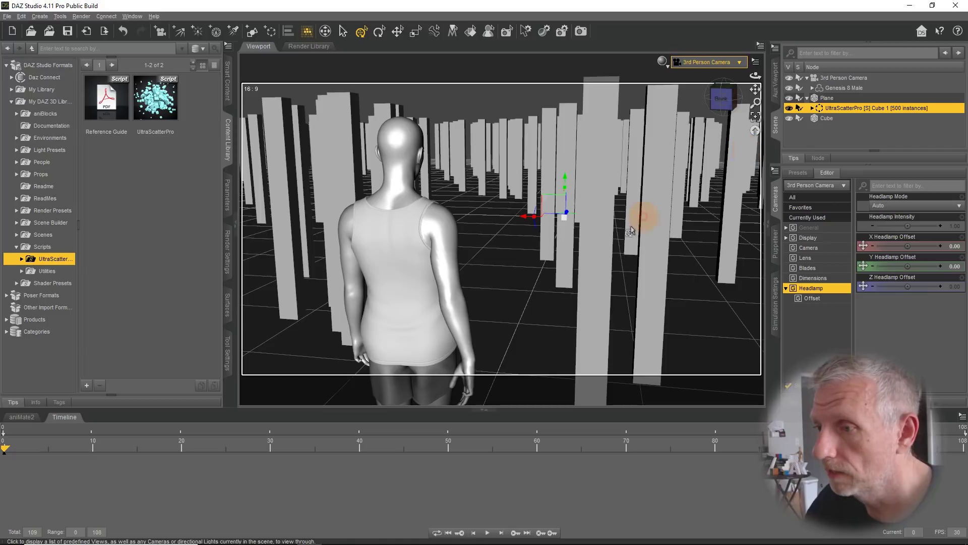
# Play back the walk animation through the 3rd Person Camera and return the timeline to frame 0
pyautogui.click(487, 533)
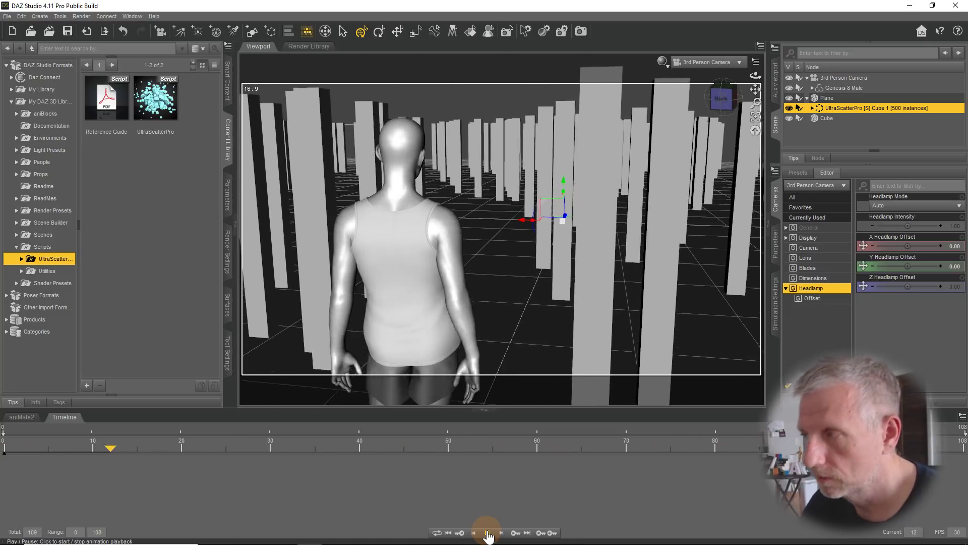
pyautogui.click(487, 533)
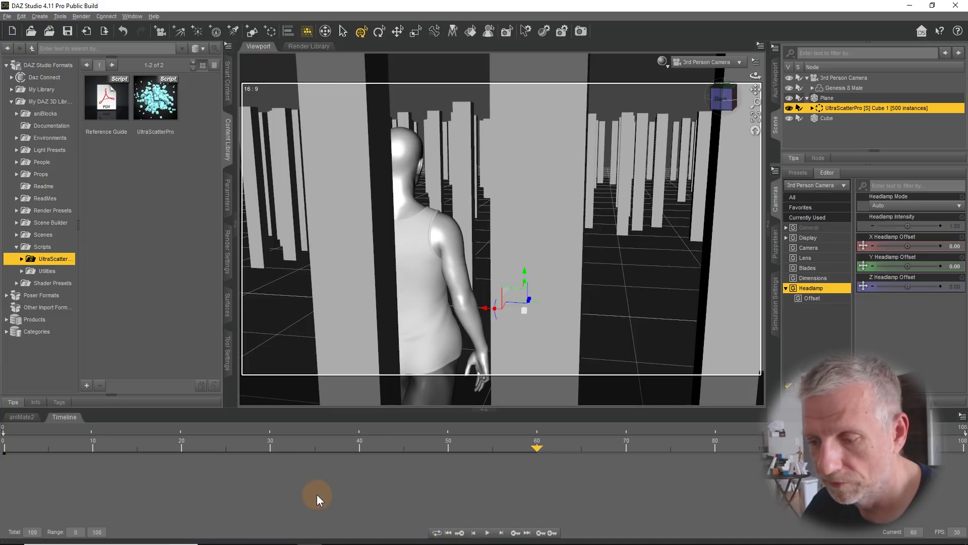
pyautogui.click(445, 532)
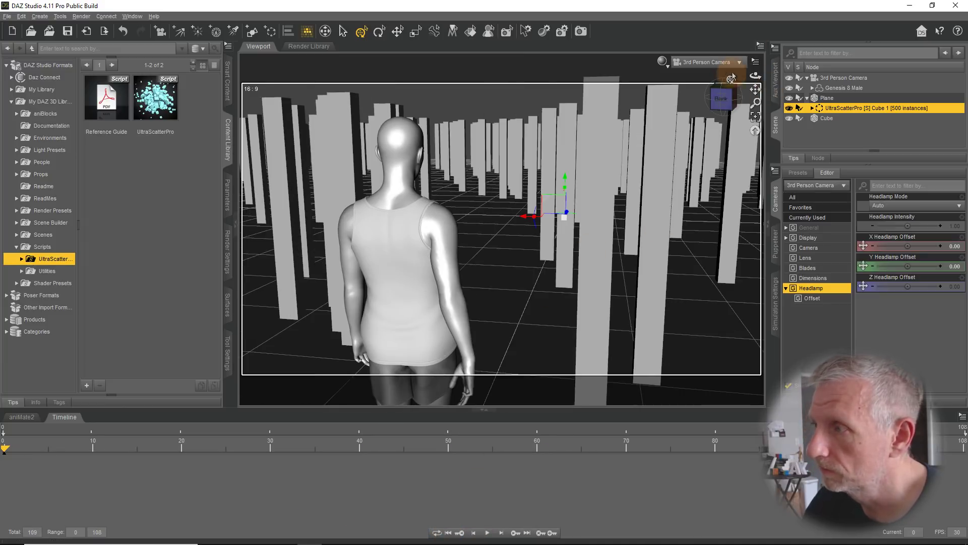
# Switch to the Perspective View and look over the pillar field around the figure
pyautogui.click(739, 61)
pyautogui.click(740, 68)
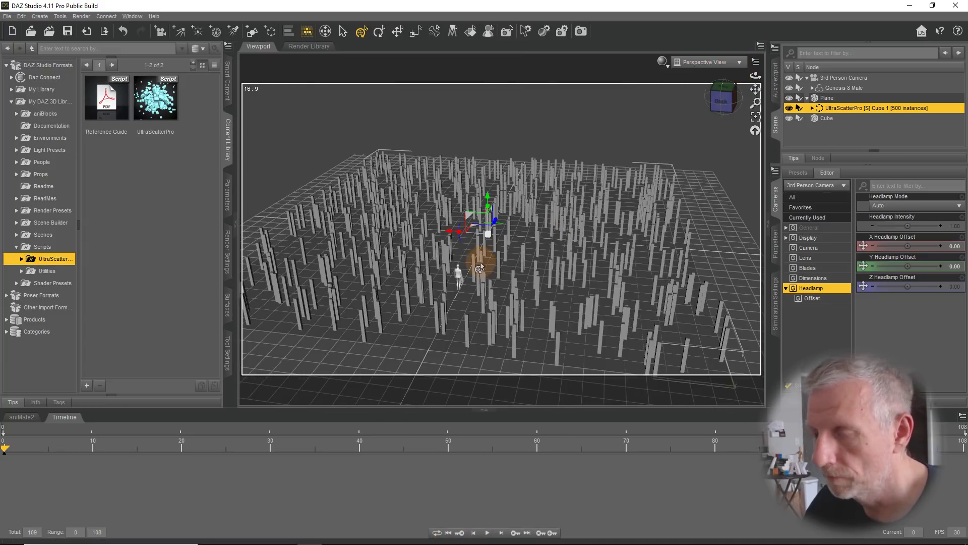
pyautogui.keyDown('alt'); pyautogui.moveTo(506, 286); pyautogui.dragTo(504, 281); pyautogui.keyUp('alt')
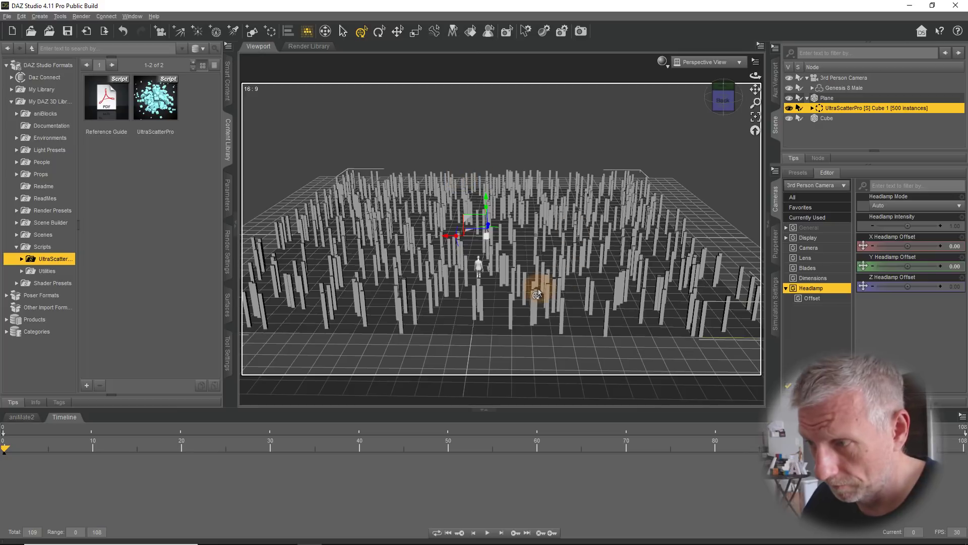
pyautogui.keyDown('alt'); pyautogui.moveTo(521, 291); pyautogui.dragTo(521, 283); pyautogui.keyUp('alt')
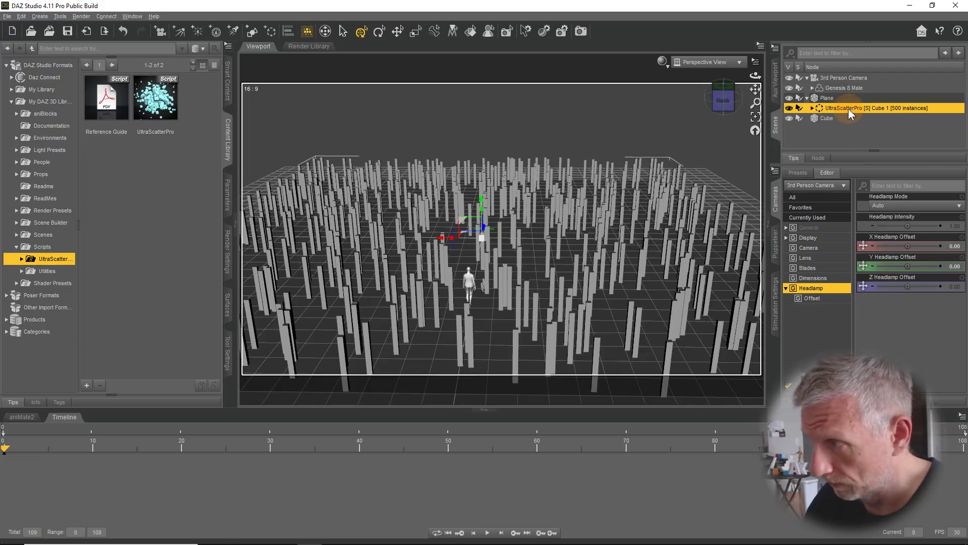
# Re-run UltraScatterPro to surface-scatter 1000 instances of the cube over the entire Plane
pyautogui.click(159, 115)
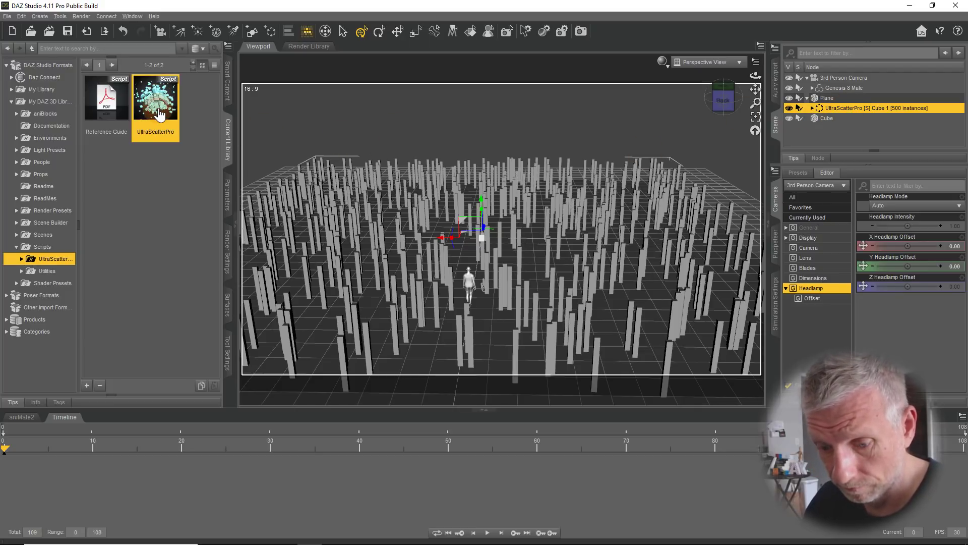
pyautogui.doubleClick(159, 115)
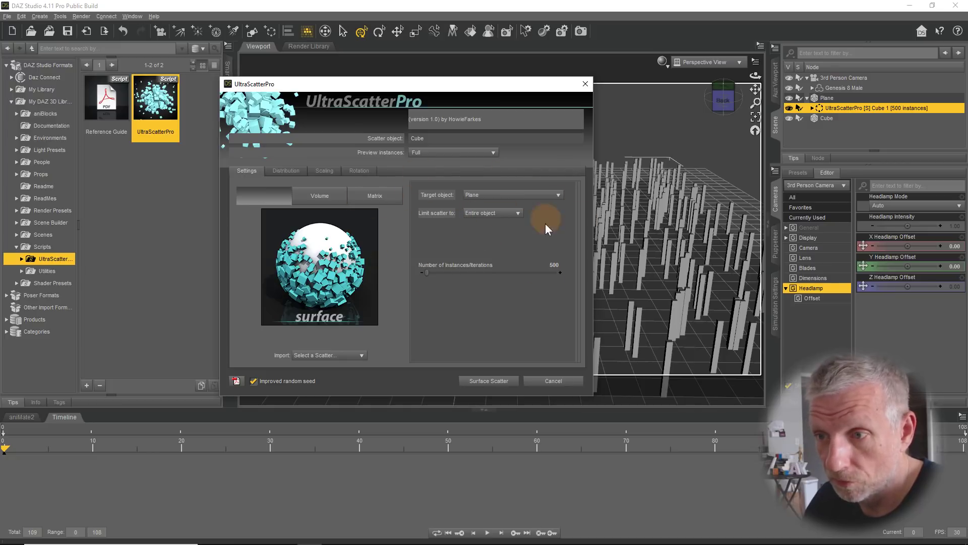
pyautogui.click(499, 383)
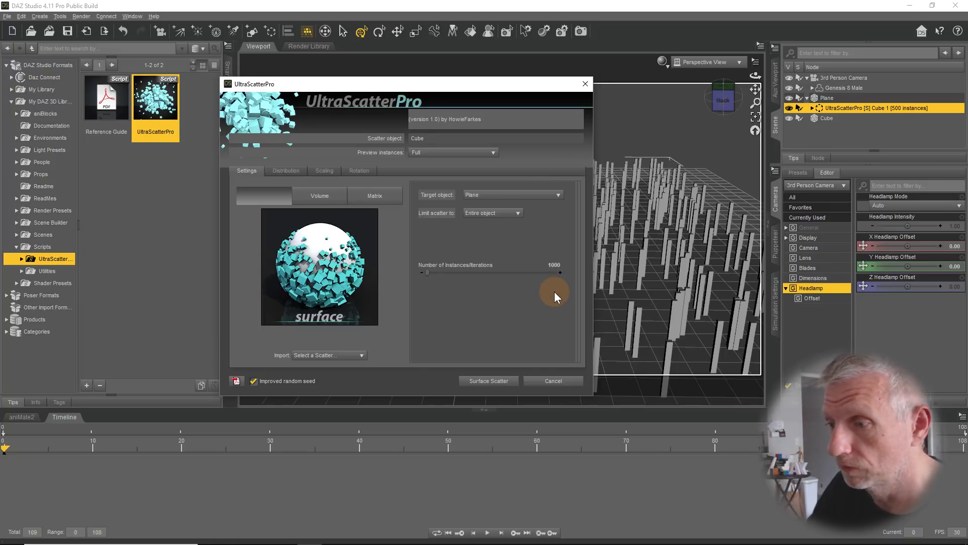
pyautogui.click(498, 383)
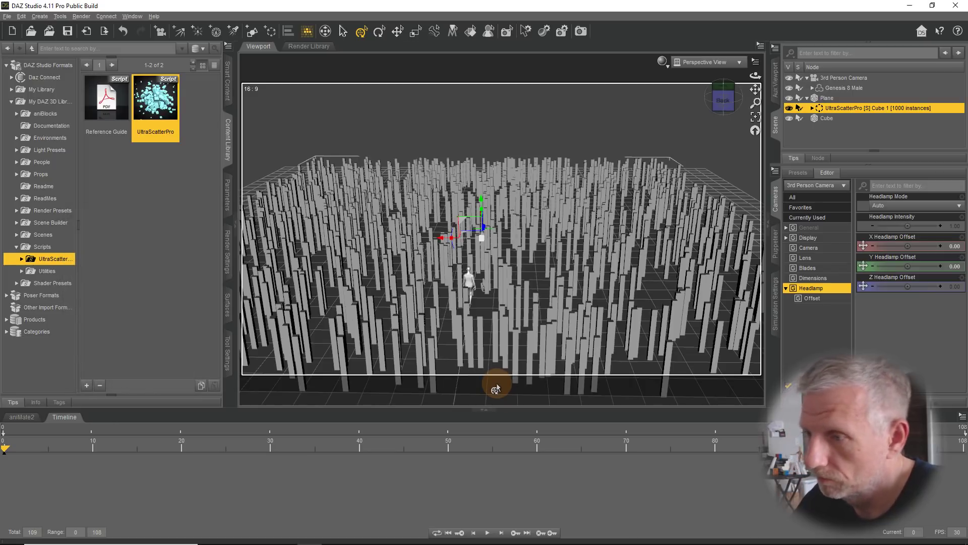
# Surface-scatter 500 cube instances over the Plane with random scaling, Y Scale ranging from 60.3% to 155.2%
pyautogui.moveTo(496, 388); pyautogui.dragTo(448, 262)
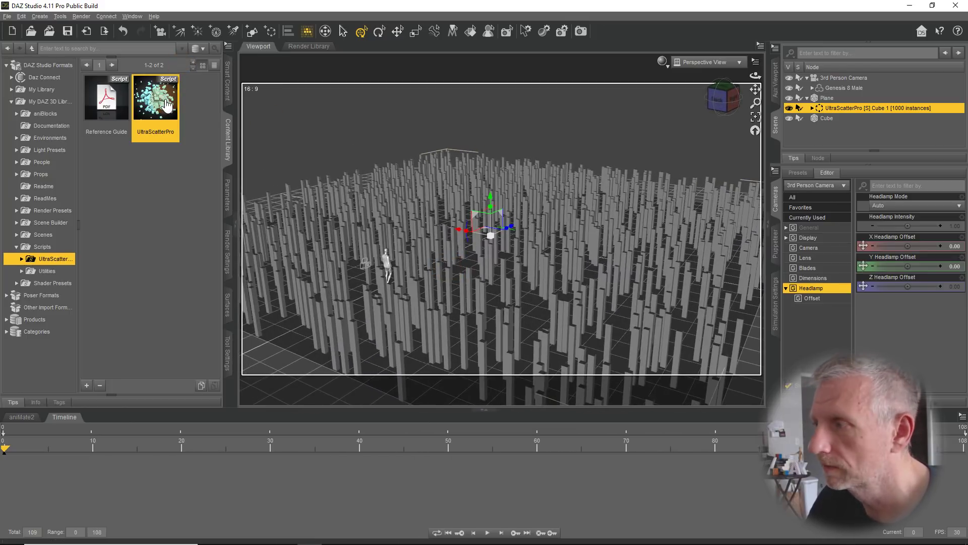
pyautogui.doubleClick(167, 103)
pyautogui.click(551, 265)
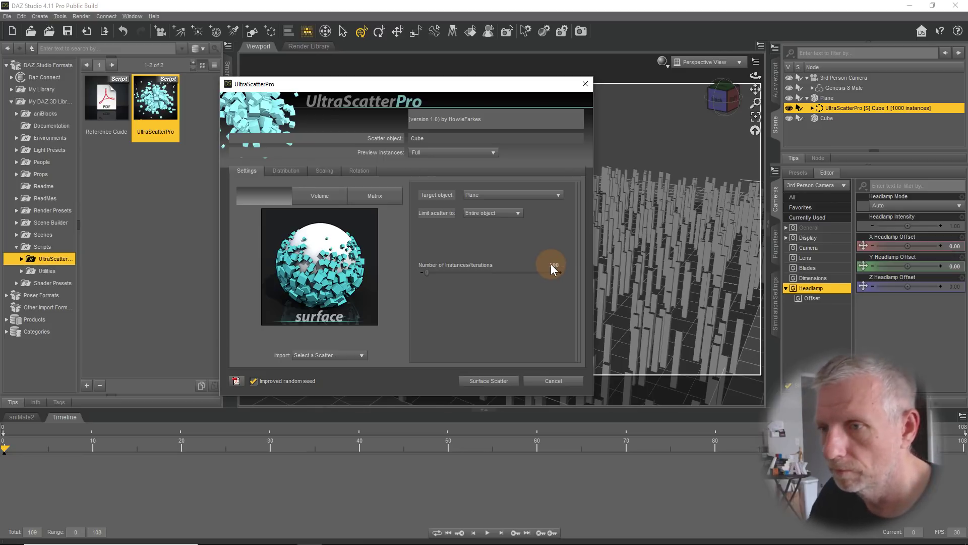
pyautogui.click(391, 204)
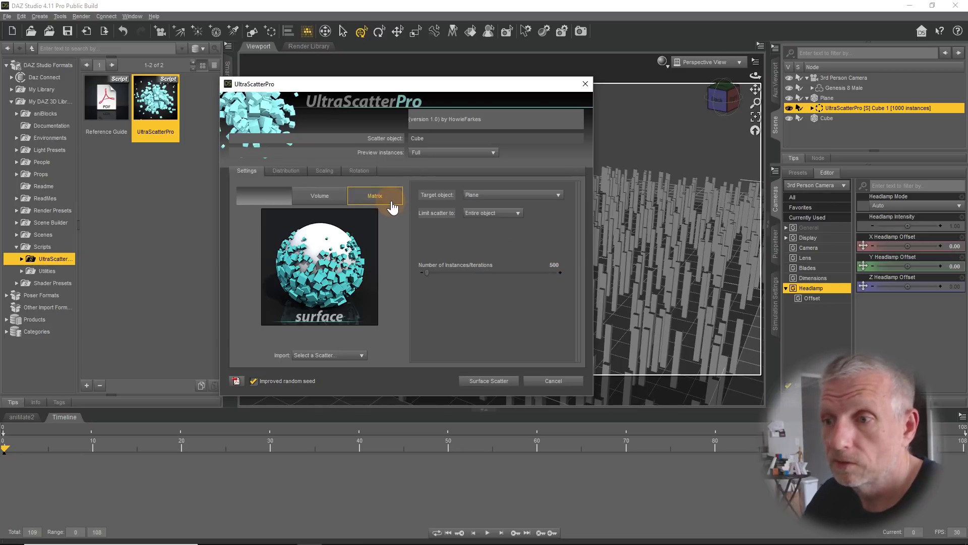
pyautogui.click(325, 172)
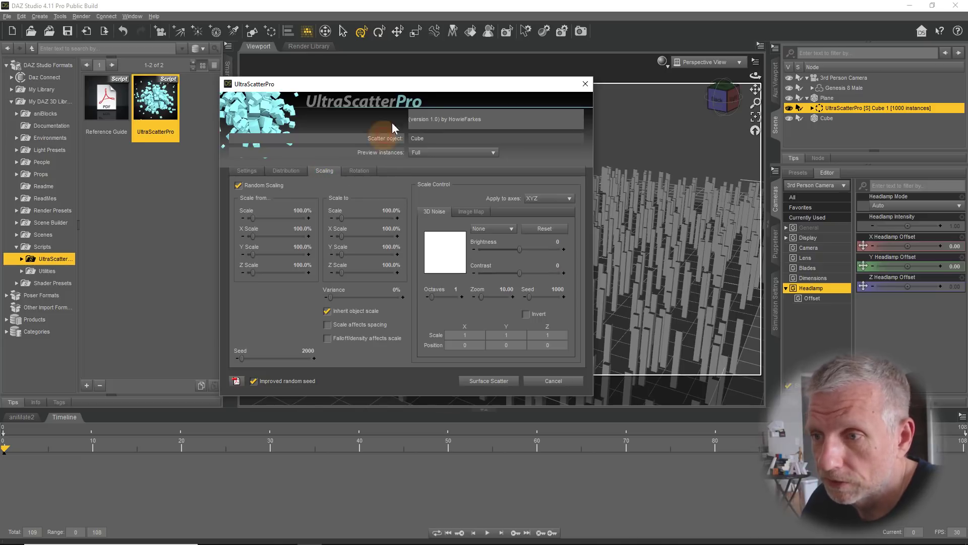
pyautogui.moveTo(437, 87); pyautogui.dragTo(231, 14)
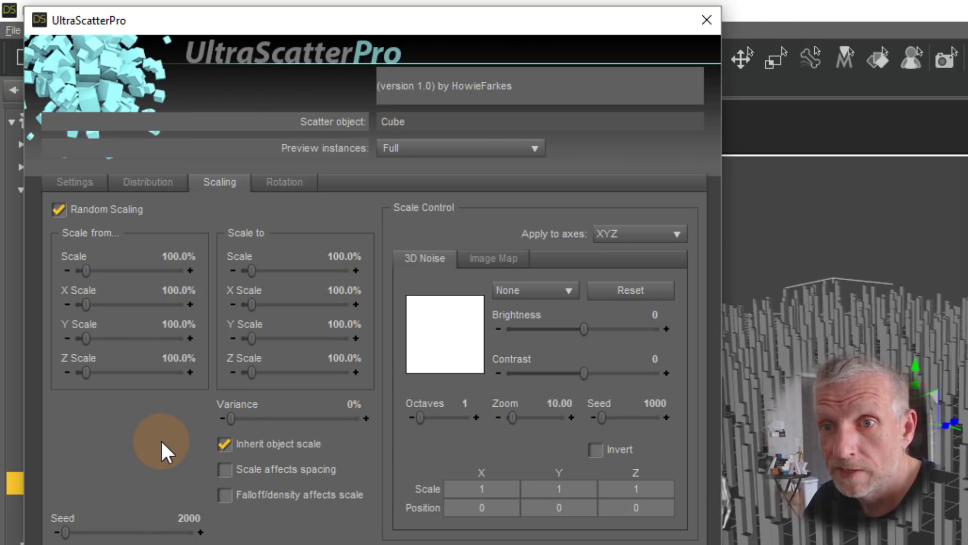
pyautogui.click(103, 211)
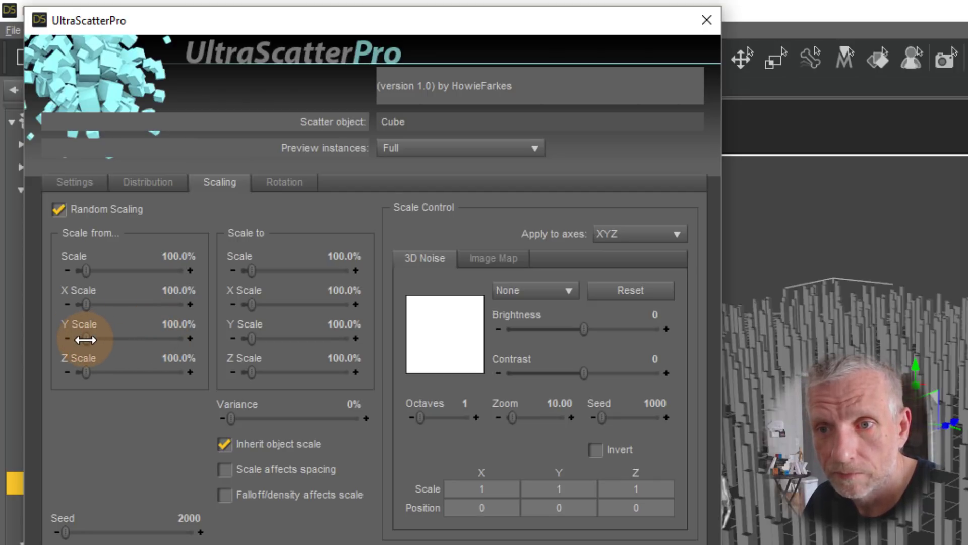
pyautogui.moveTo(85, 337); pyautogui.dragTo(82, 337)
pyautogui.moveTo(250, 342); pyautogui.dragTo(258, 343)
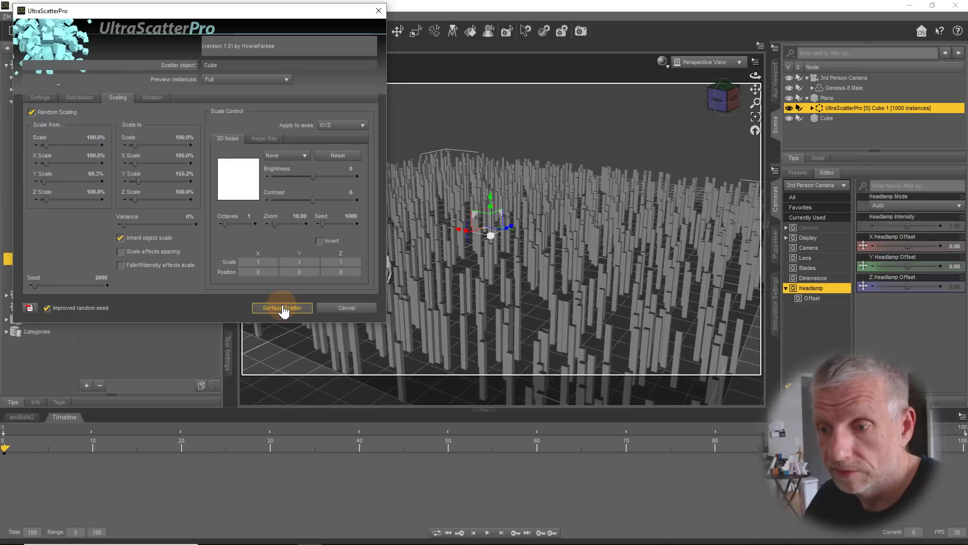
pyautogui.click(282, 307)
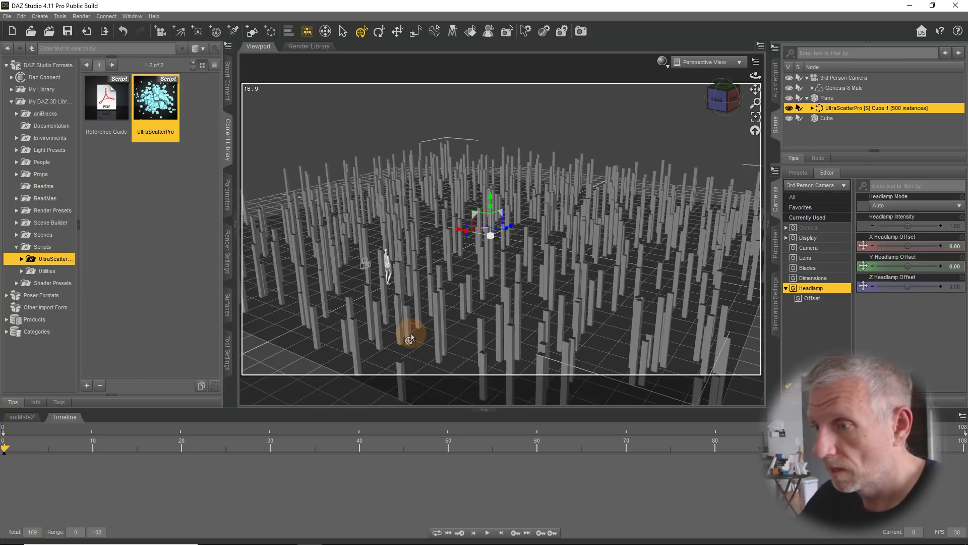
# Examine the heights and spacing of the scattered pillars around the figure from several angles
pyautogui.moveTo(410, 338); pyautogui.dragTo(421, 291)
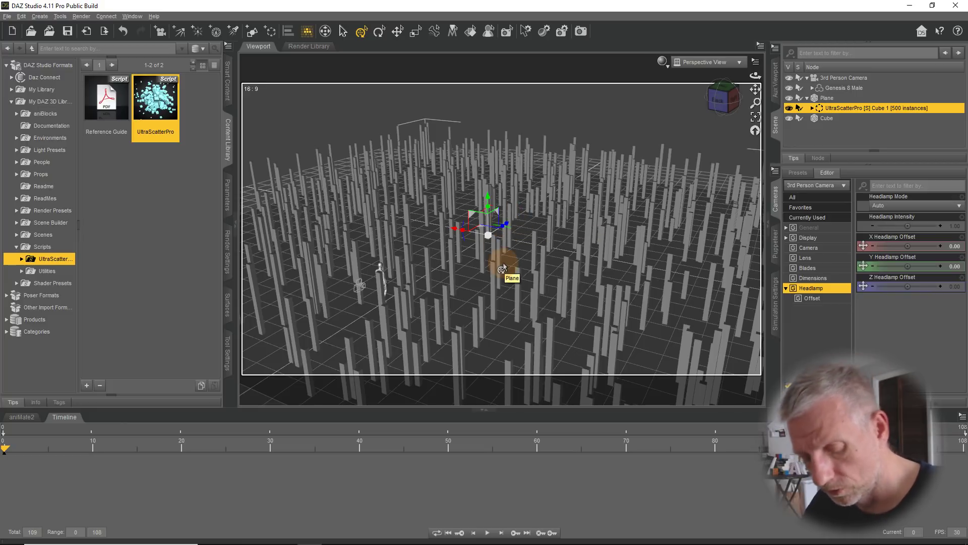
pyautogui.moveTo(493, 281); pyautogui.dragTo(493, 281)
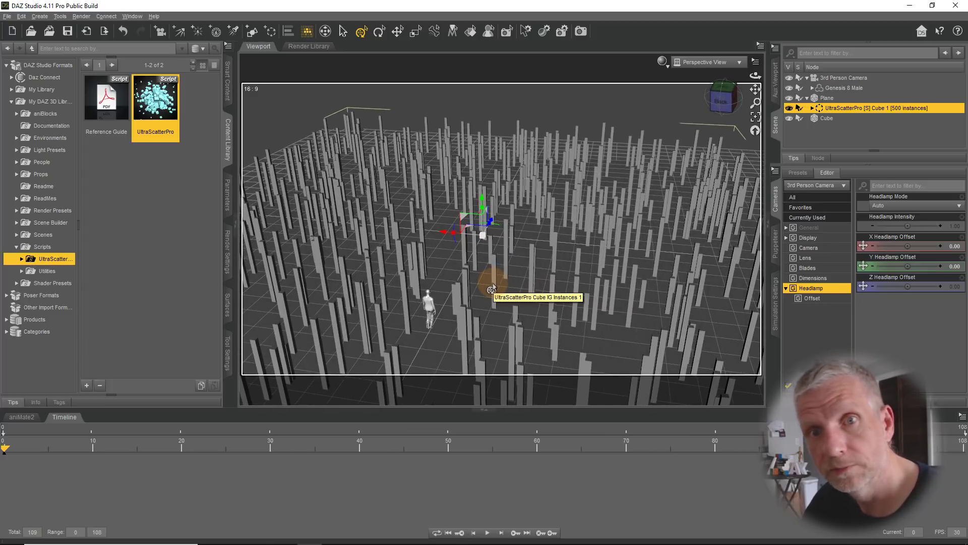
pyautogui.moveTo(491, 288); pyautogui.dragTo(491, 285)
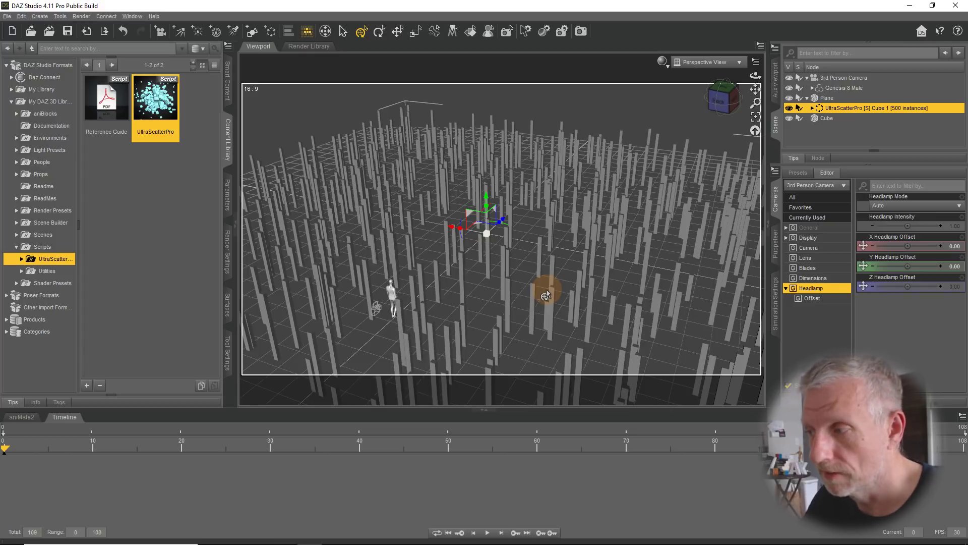
pyautogui.moveTo(539, 297)
pyautogui.mouseDown()
pyautogui.moveTo(537, 287)
pyautogui.moveTo(540, 296)
pyautogui.mouseUp()
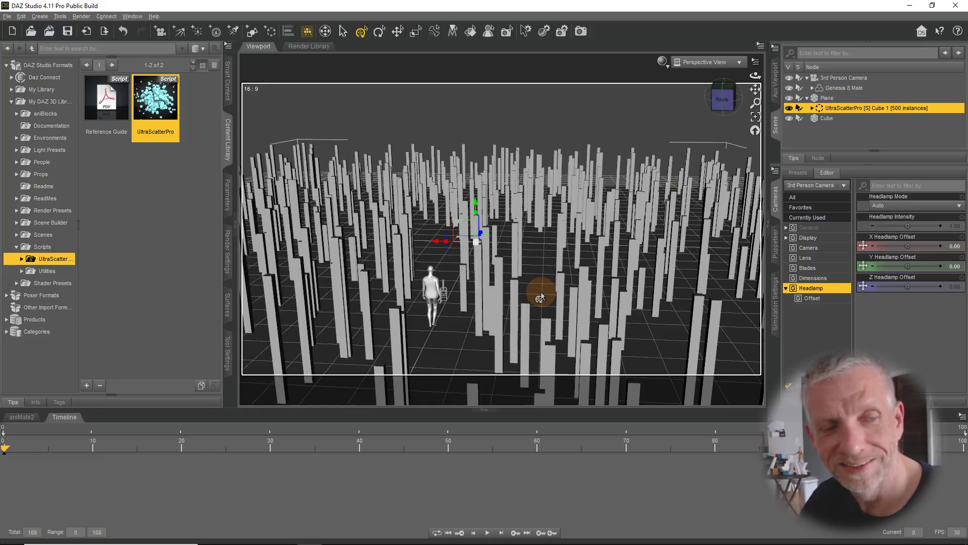
pyautogui.moveTo(550, 296); pyautogui.dragTo(507, 282)
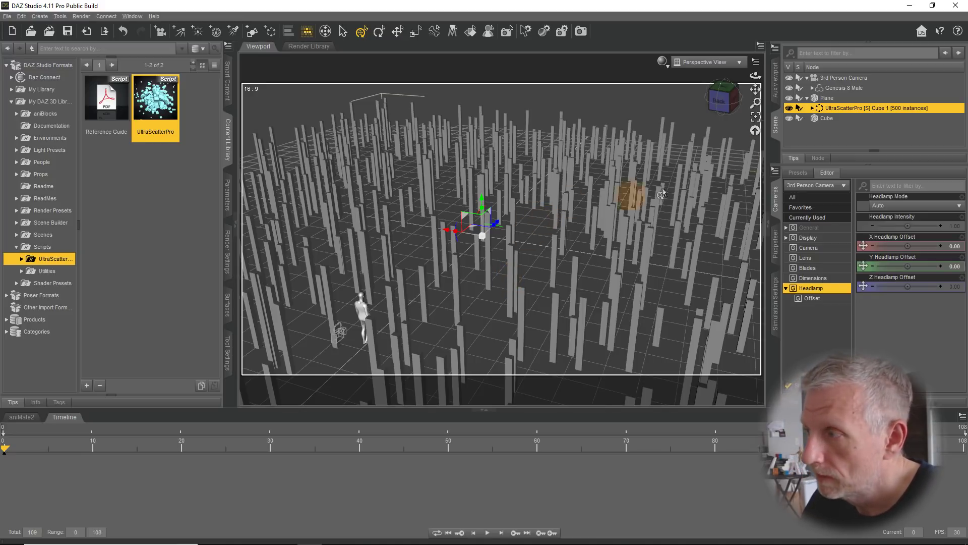
# Reopen UltraScatterPro for the existing scatter group and bring up the image map options of the distribution's Density Control
pyautogui.click(853, 110)
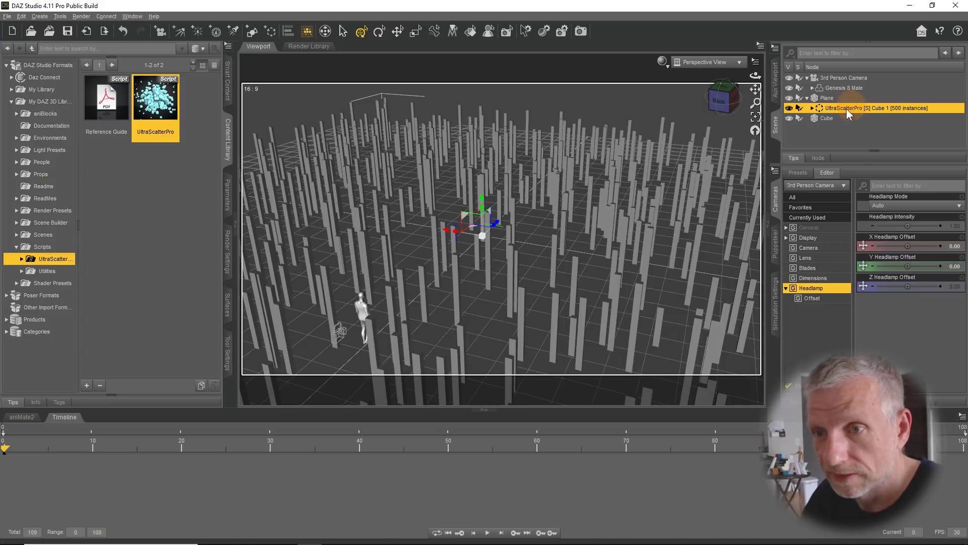
pyautogui.click(162, 116)
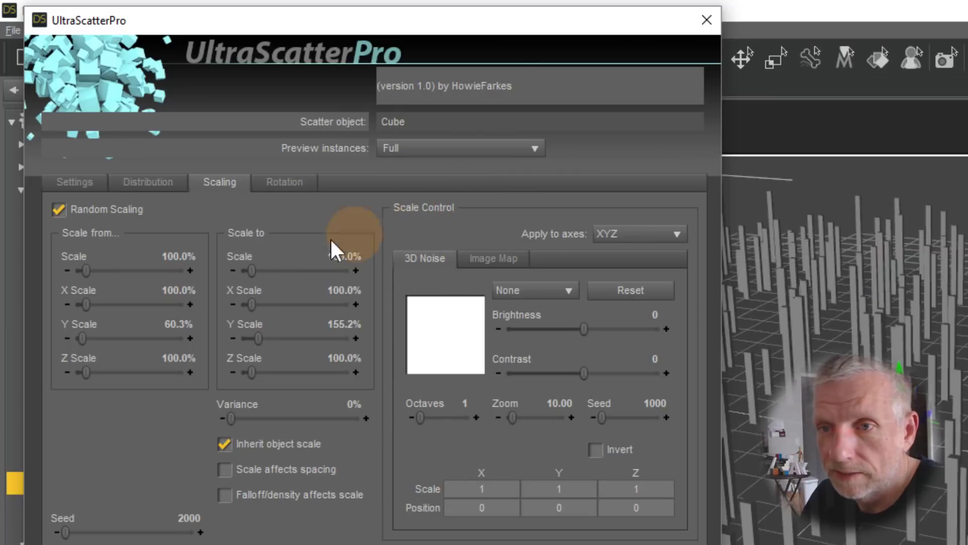
pyautogui.click(161, 187)
pyautogui.click(481, 275)
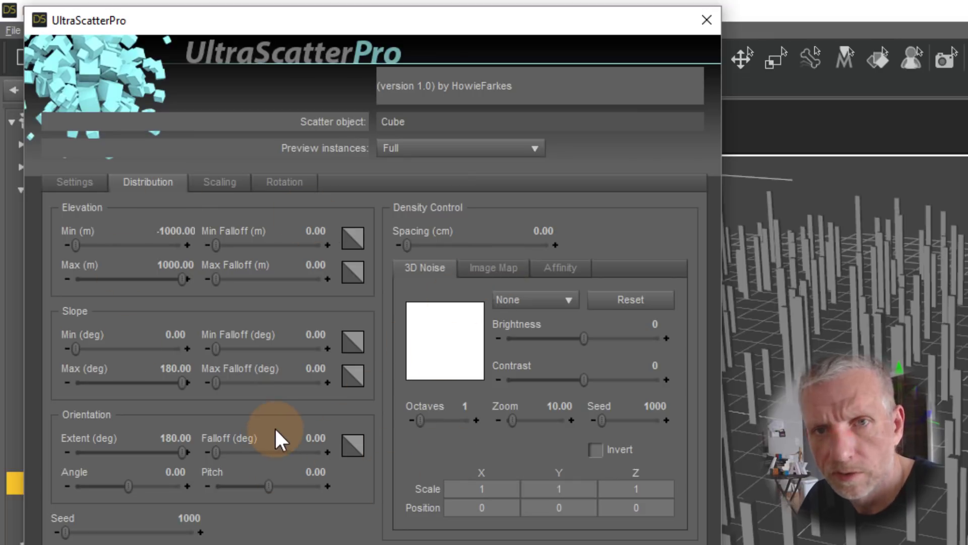
pyautogui.click(496, 271)
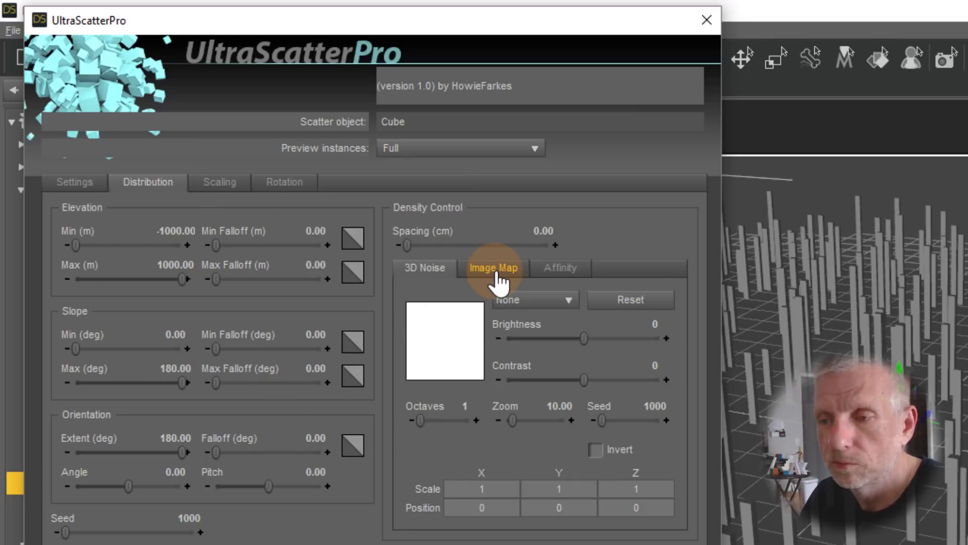
pyautogui.click(496, 272)
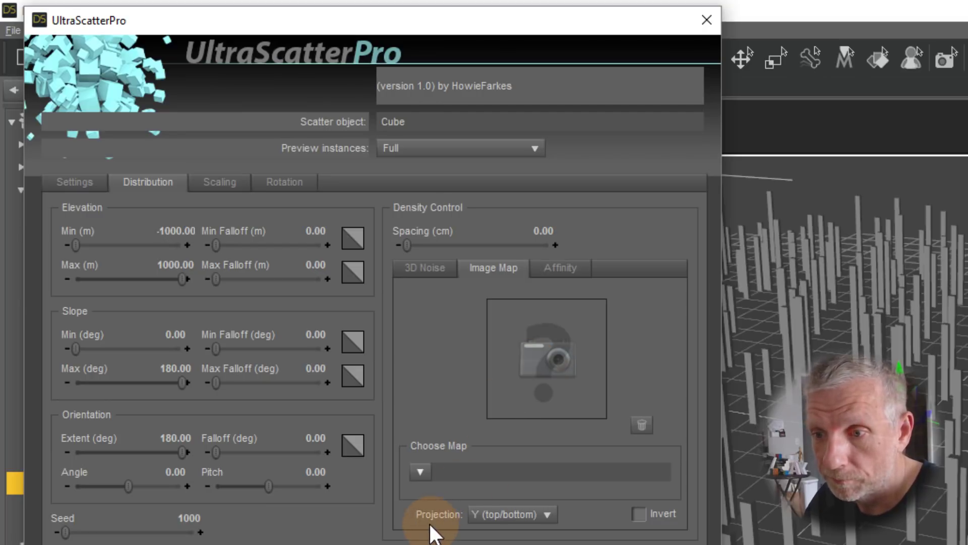
# Load Path Map.jpg as the density image map and surface-scatter the cube instances over the Plane with it
pyautogui.click(421, 471)
pyautogui.click(458, 498)
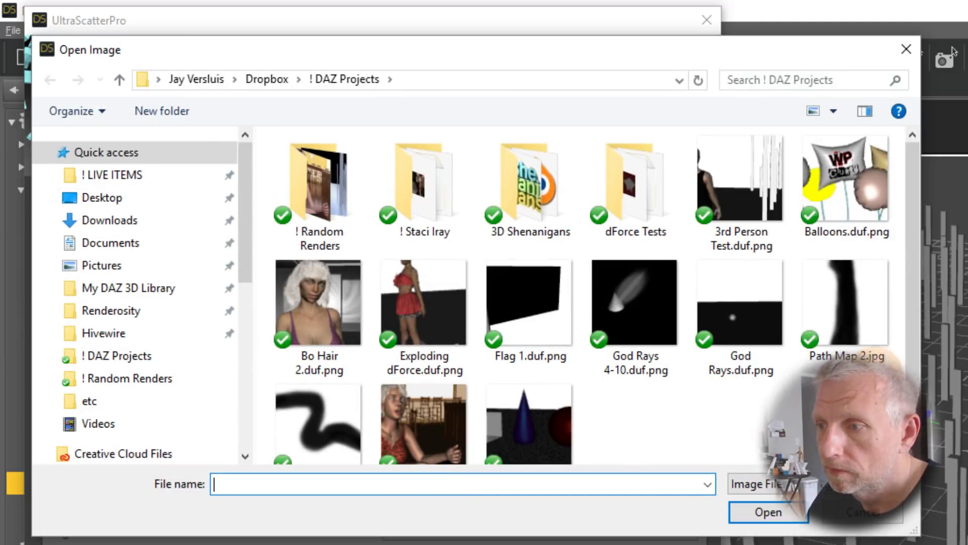
pyautogui.scroll(-2, 910, 357)
pyautogui.click(328, 402)
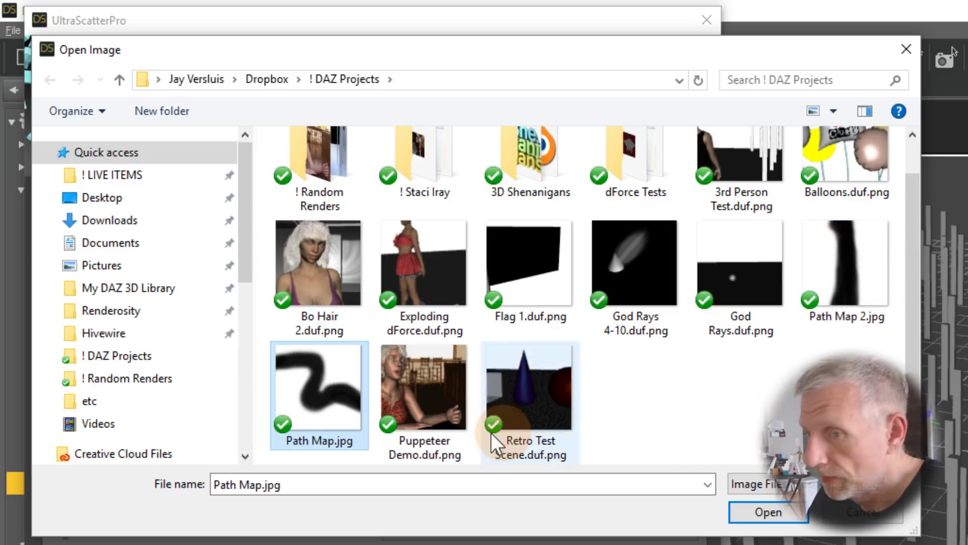
pyautogui.click(751, 511)
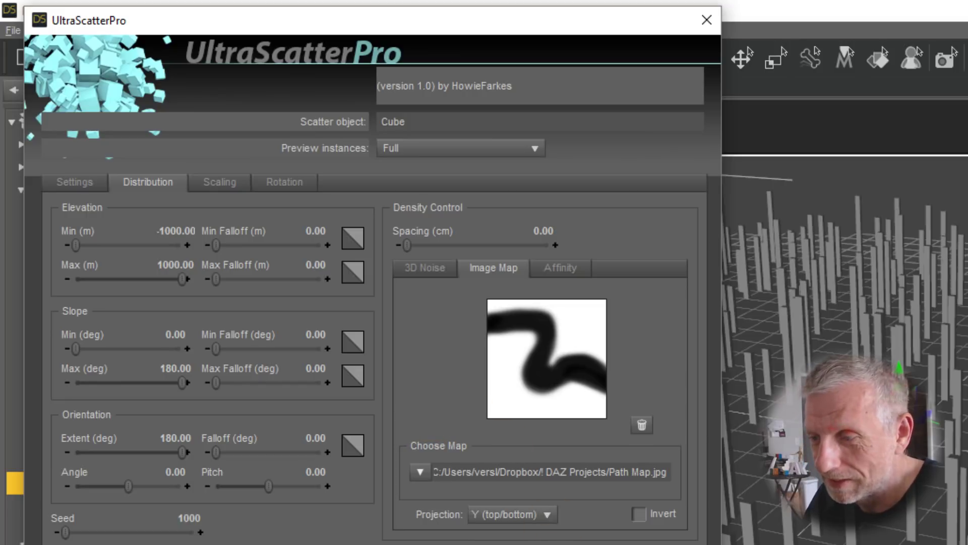
pyautogui.press('Return')
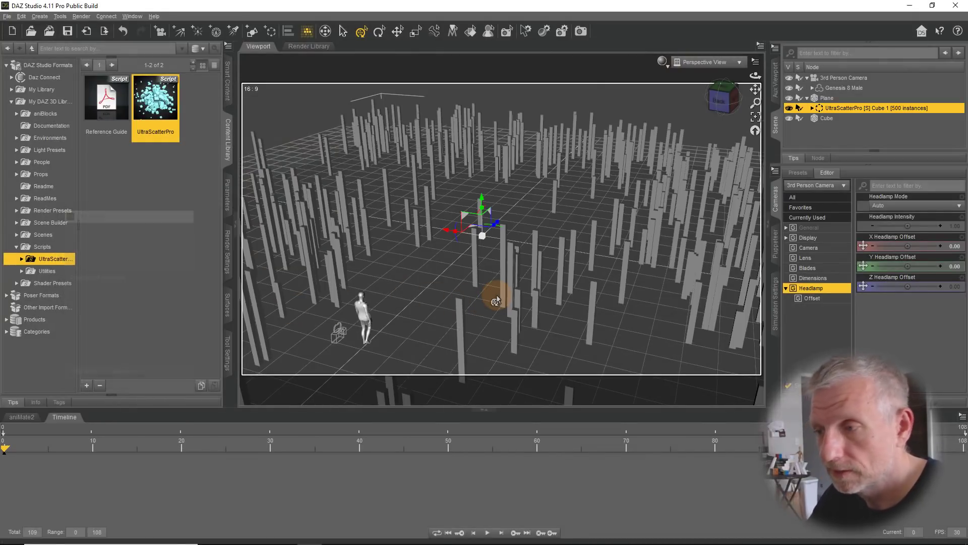
# Reopen UltraScatterPro for the existing scatter group and clear the image map of its Density Control
pyautogui.moveTo(495, 301); pyautogui.dragTo(423, 258)
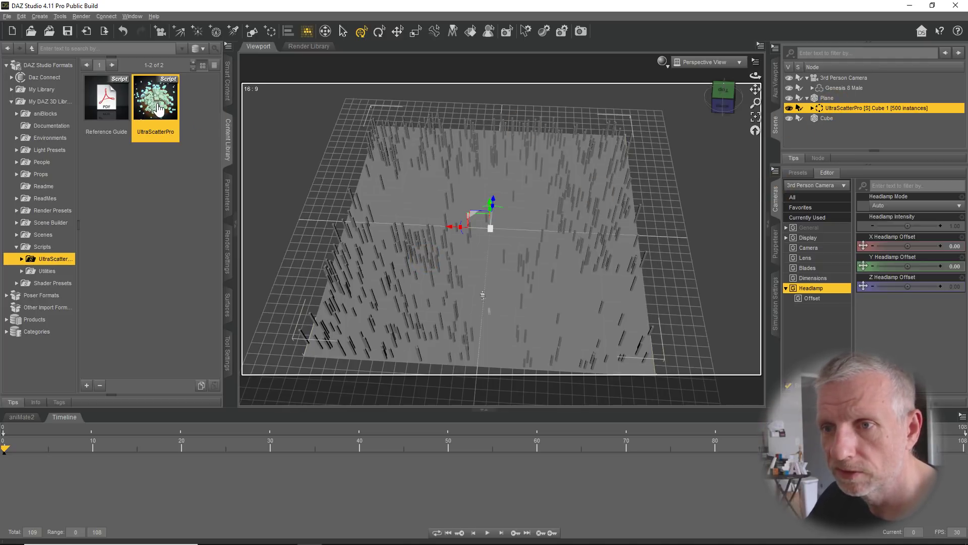
pyautogui.doubleClick(158, 108)
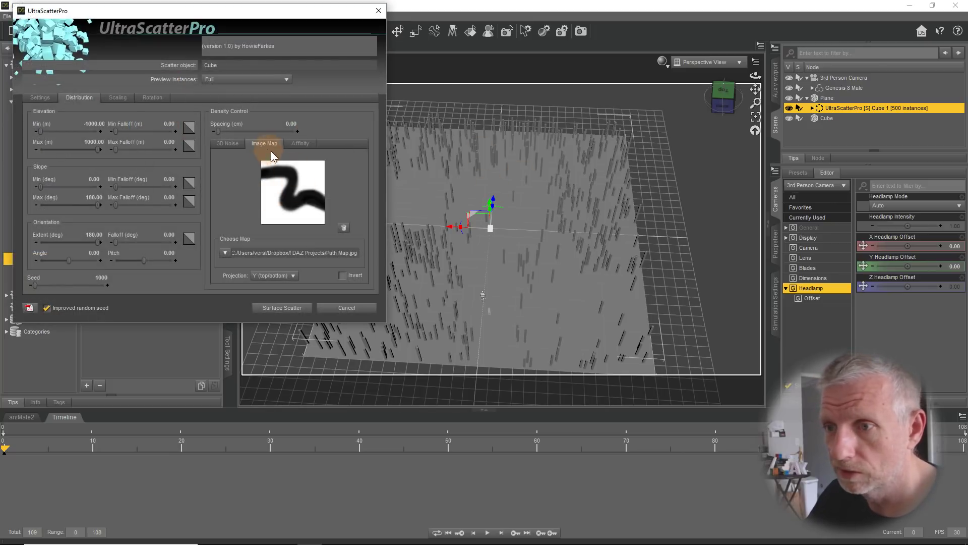
pyautogui.click(344, 227)
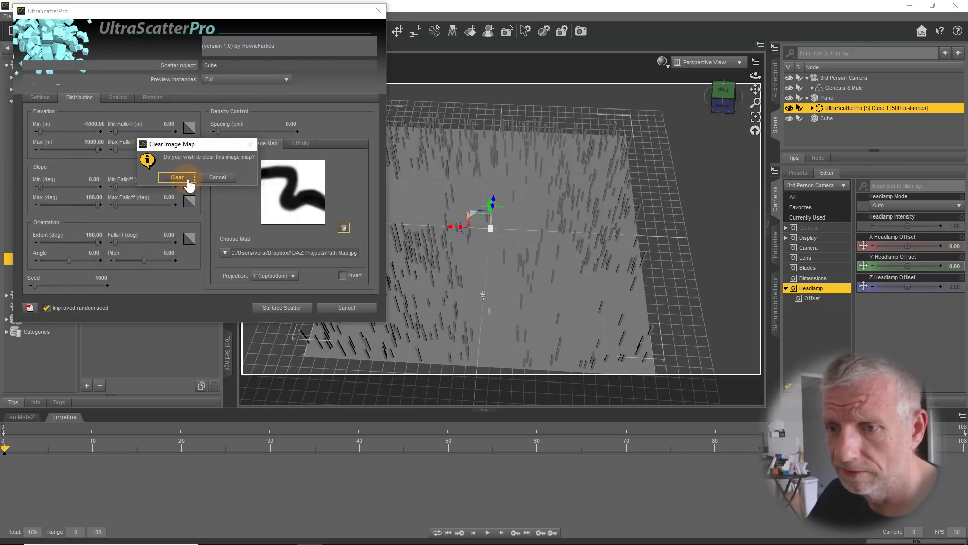
pyautogui.click(177, 177)
# Load Path Map 2.jpg as the density image map and surface-scatter the cube instances over the Plane with it
pyautogui.click(225, 253)
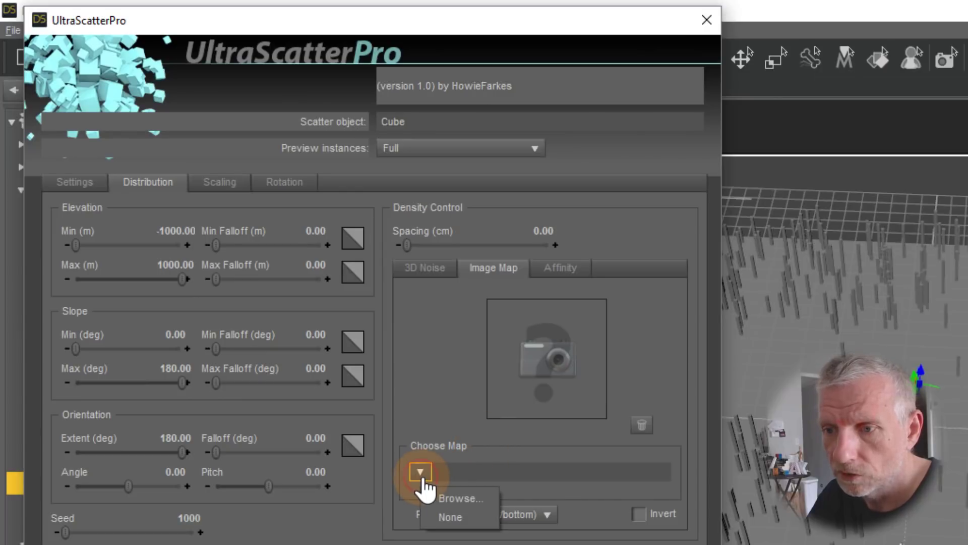
pyautogui.click(453, 493)
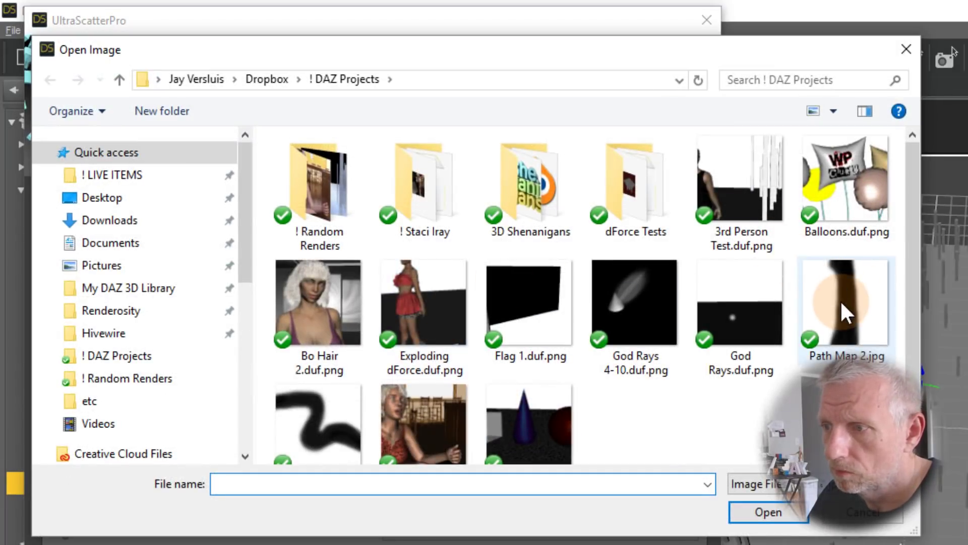
pyautogui.click(840, 299)
pyautogui.click(785, 510)
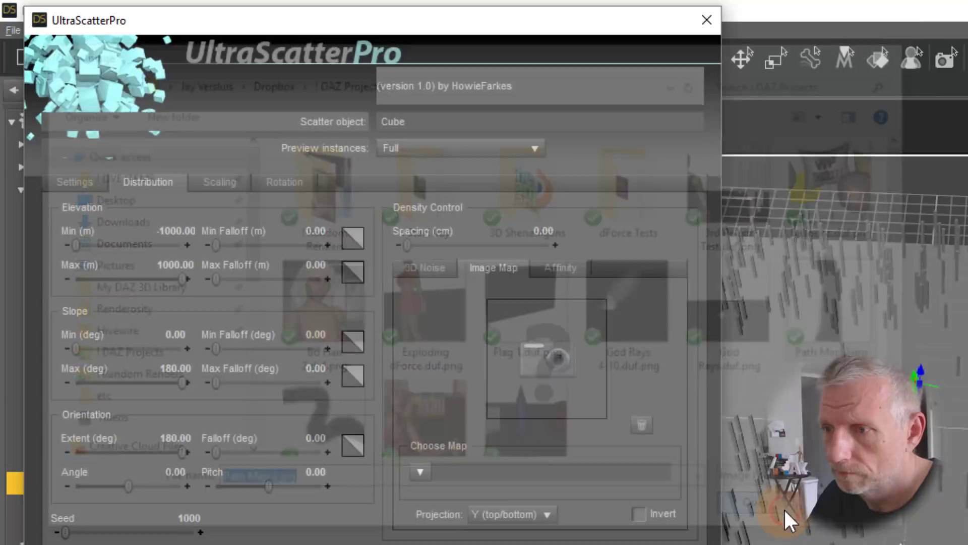
pyautogui.click(526, 544)
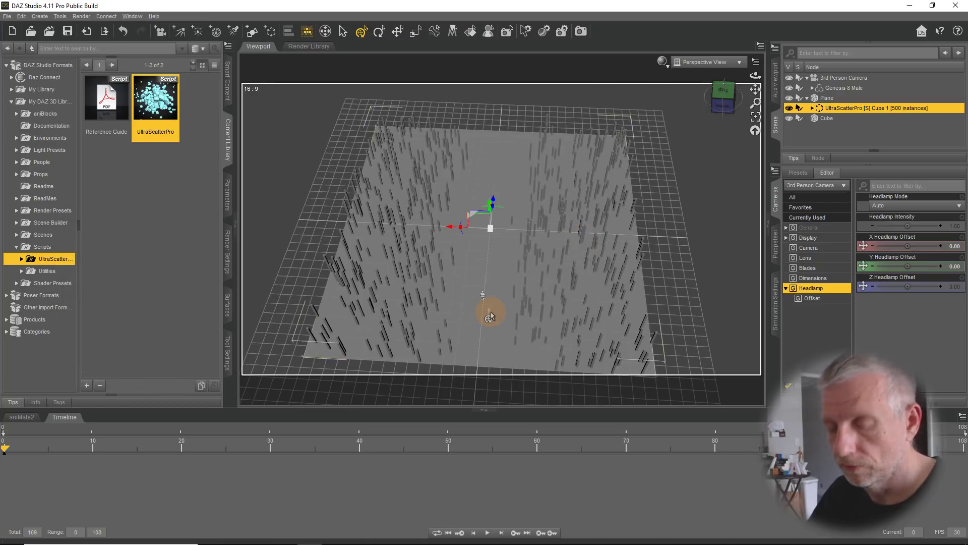
# Inspect the path between the pillars from behind the figure, ending with the view through the 3rd Person Camera
pyautogui.click(474, 310)
pyautogui.moveTo(473, 309)
pyautogui.keyDown('ctrl'); pyautogui.keyDown('alt'); pyautogui.mouseDown()
pyautogui.moveTo(473, 294)
pyautogui.moveTo(467, 303)
pyautogui.moveTo(499, 302)
pyautogui.moveTo(483, 301)
pyautogui.mouseUp(); pyautogui.keyUp('alt'); pyautogui.keyUp('ctrl')
pyautogui.scroll(6, 473, 308)
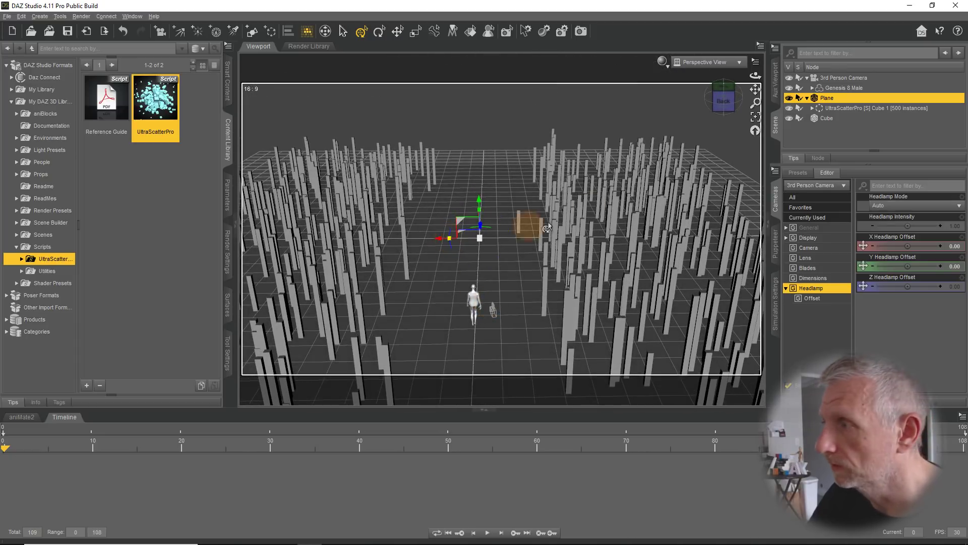
pyautogui.moveTo(449, 244); pyautogui.dragTo(486, 277)
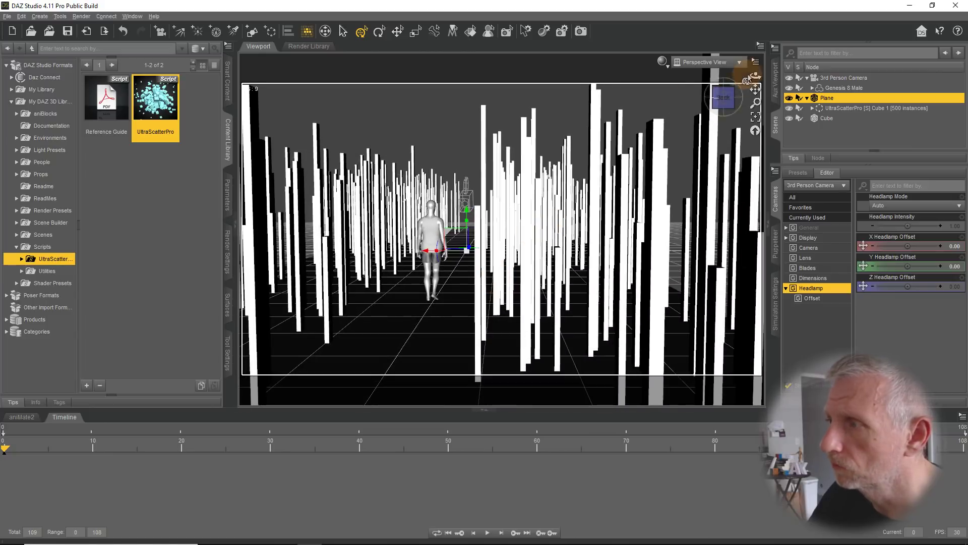
pyautogui.click(734, 62)
pyautogui.click(748, 149)
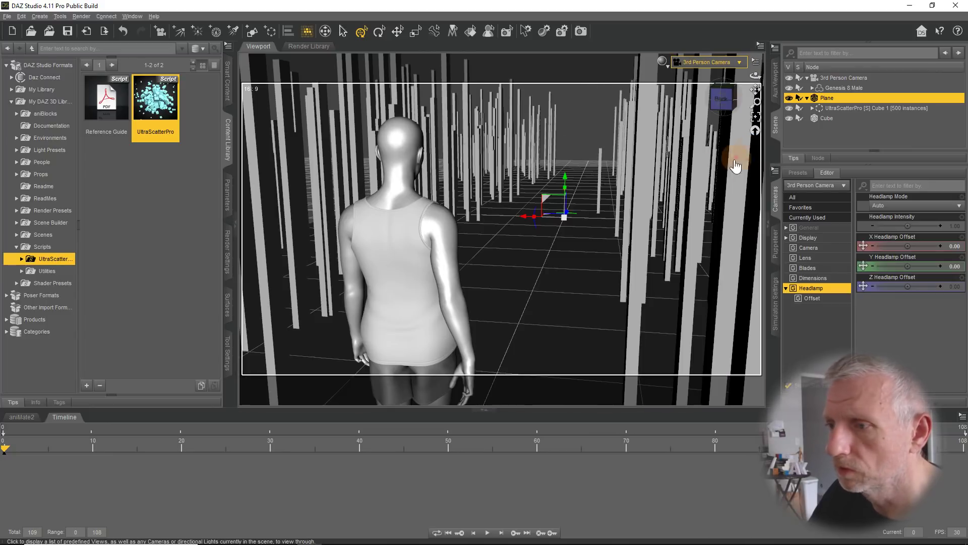
# Play the walk through the pillars from the 3rd Person Camera, stop it and return to frame 0
pyautogui.click(487, 532)
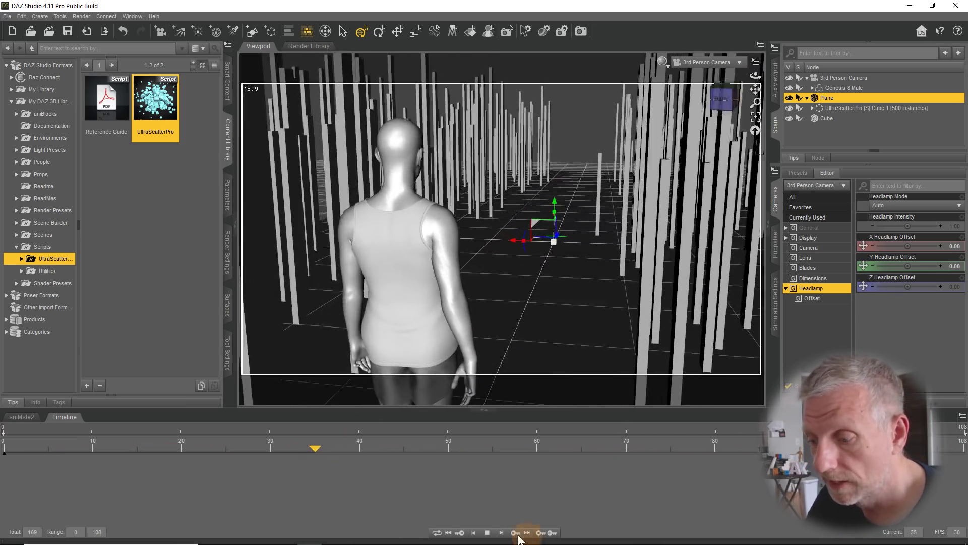
pyautogui.click(487, 533)
pyautogui.moveTo(520, 449); pyautogui.dragTo(3, 450)
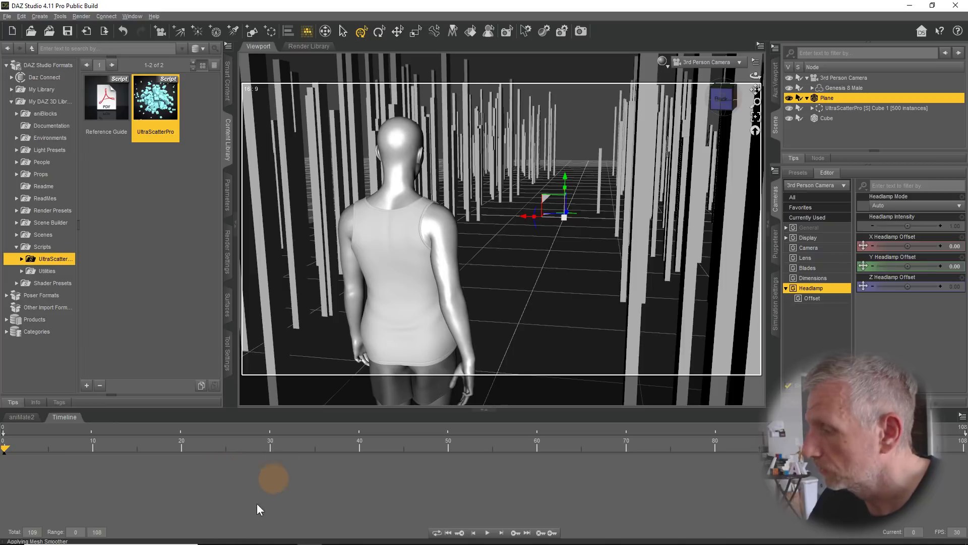
pyautogui.moveTo(312, 540)
pyautogui.click(358, 534)
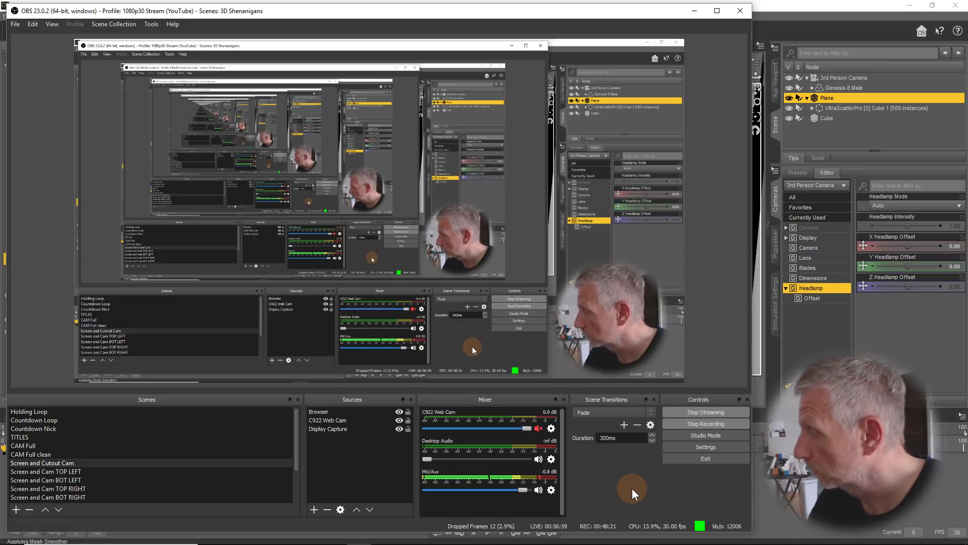
pyautogui.click(694, 9)
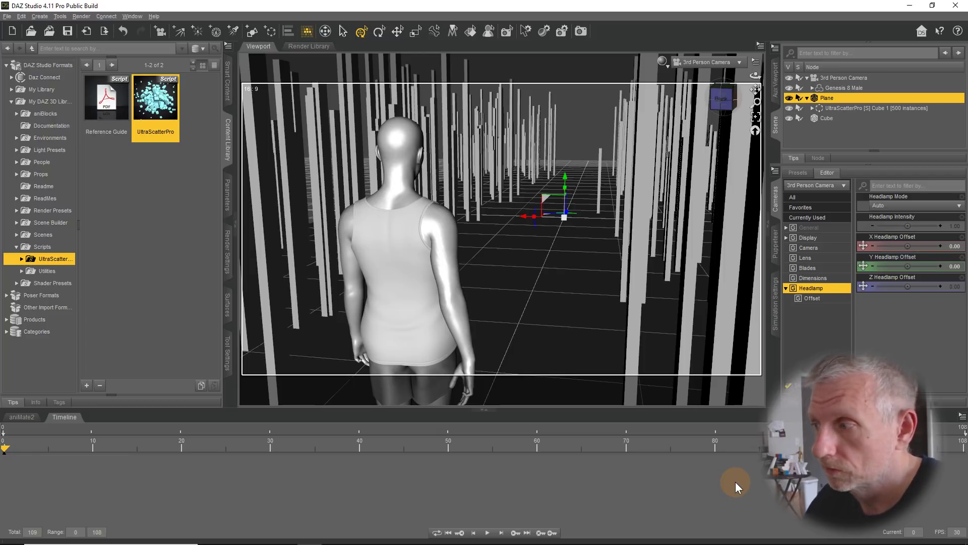
# Create a camera named Front Cam by copying a perspective view that faces the figure, and look through it
pyautogui.click(736, 62)
pyautogui.click(738, 72)
pyautogui.keyDown('alt'); pyautogui.moveTo(536, 241); pyautogui.dragTo(617, 192); pyautogui.keyUp('alt')
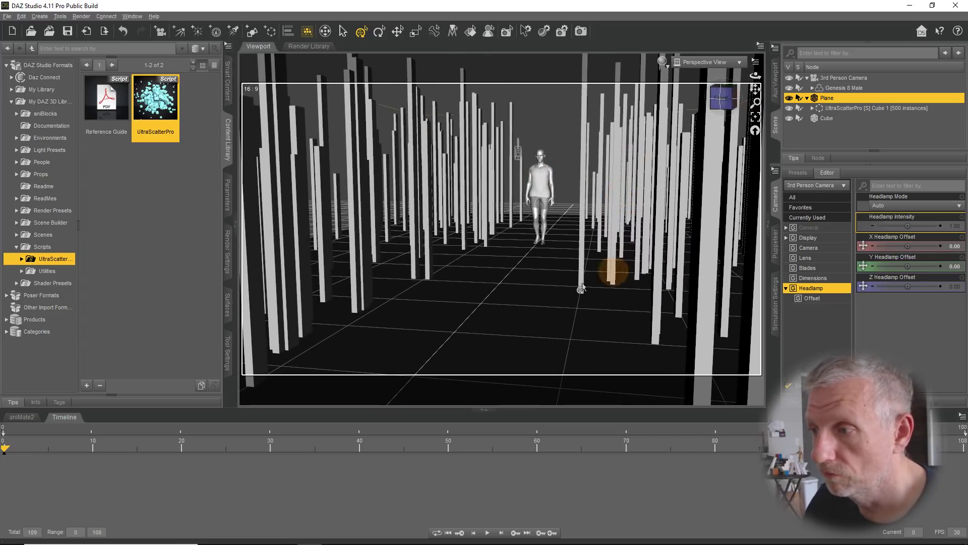
pyautogui.click(40, 16)
pyautogui.click(59, 28)
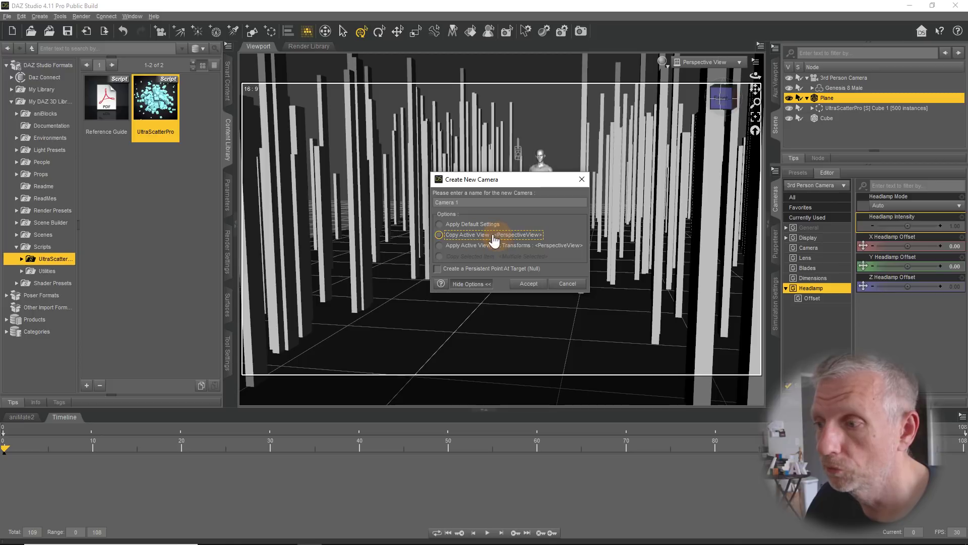
pyautogui.write('Front Cam')
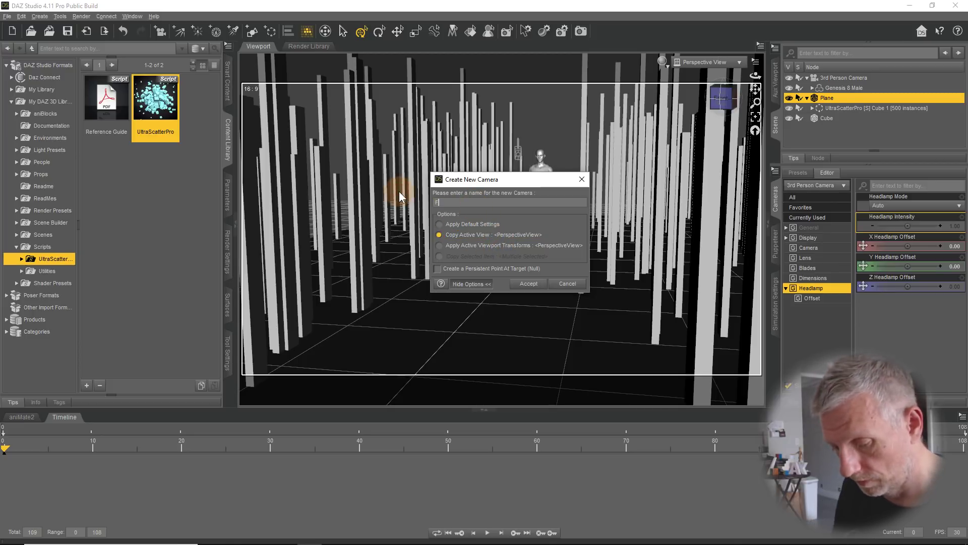
pyautogui.press('Return')
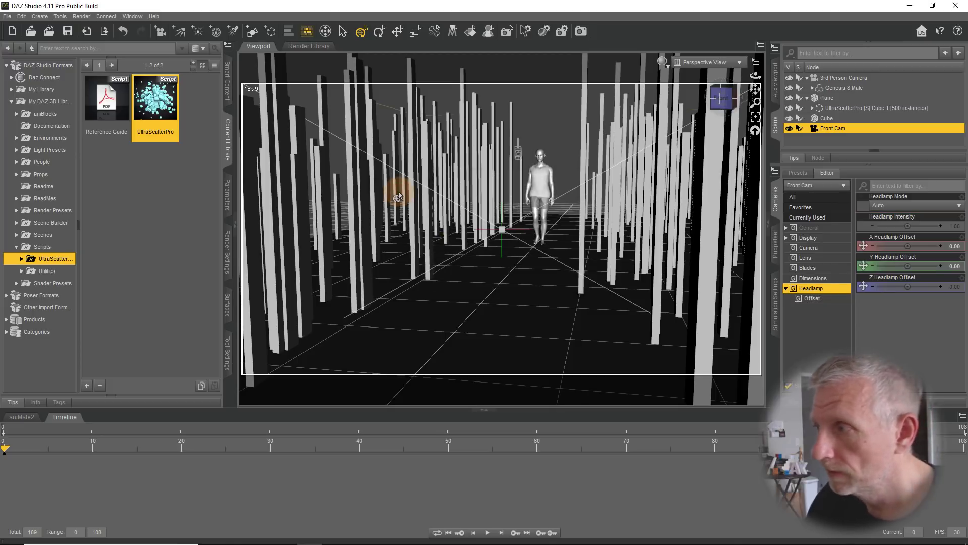
pyautogui.click(735, 64)
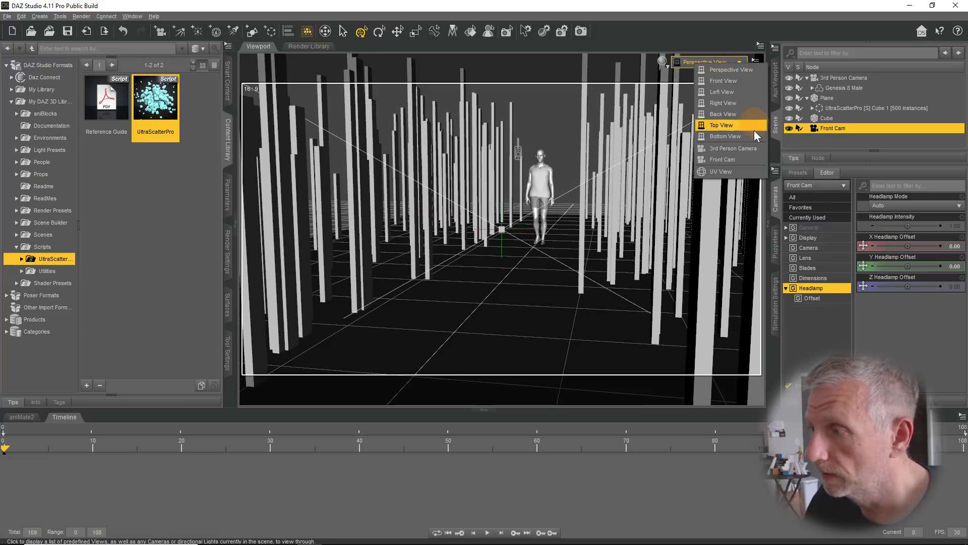
pyautogui.click(756, 158)
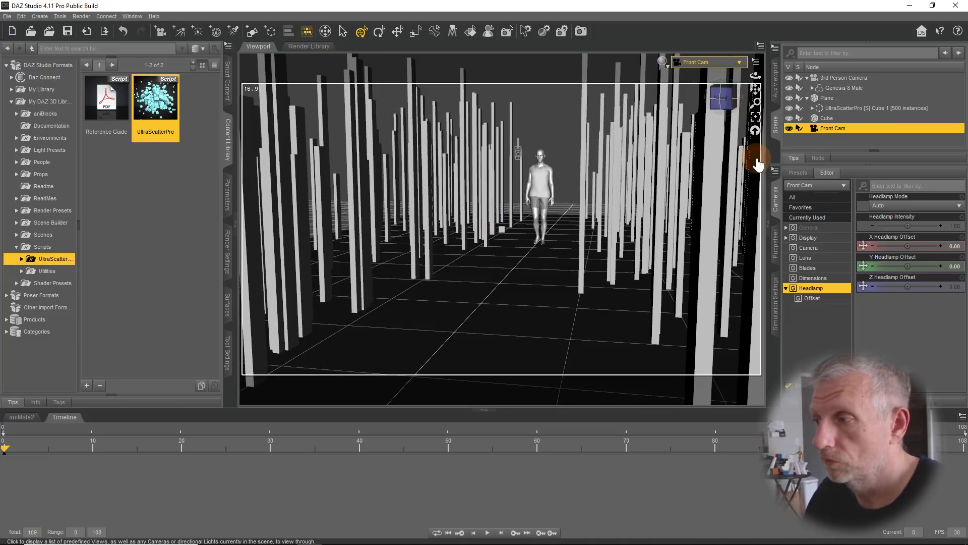
# Switch back to the 3rd Person Camera, play the walk animation from the start and stop it near the end
pyautogui.click(739, 62)
pyautogui.click(743, 141)
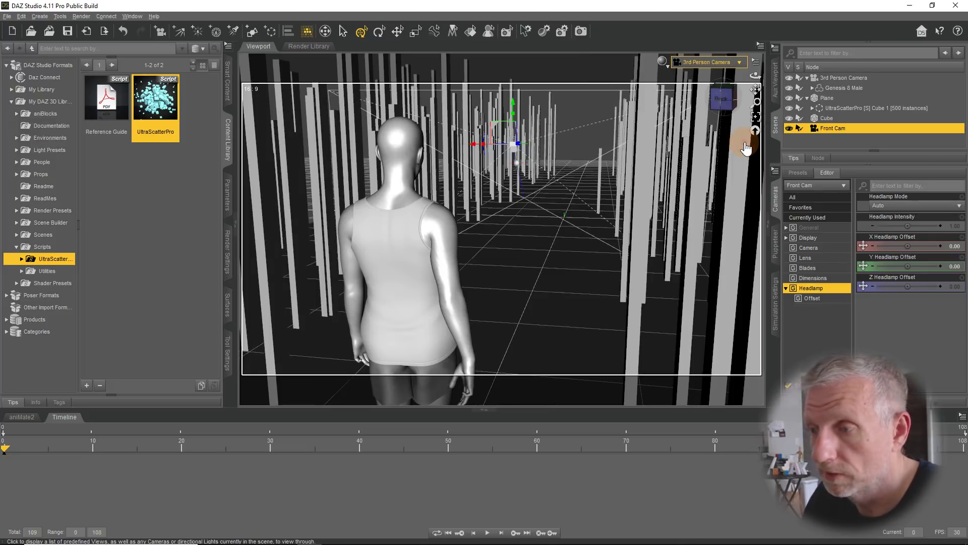
pyautogui.click(501, 402)
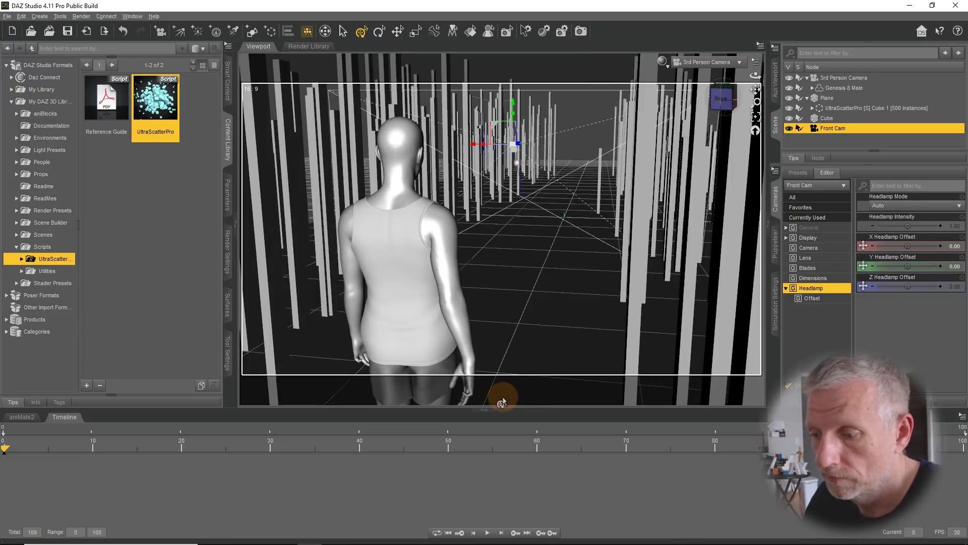
pyautogui.click(488, 533)
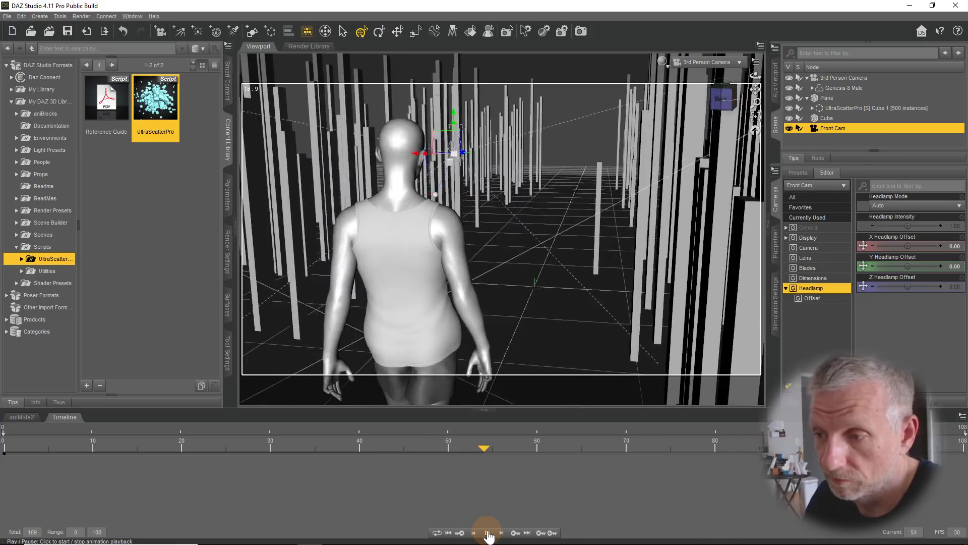
pyautogui.click(488, 532)
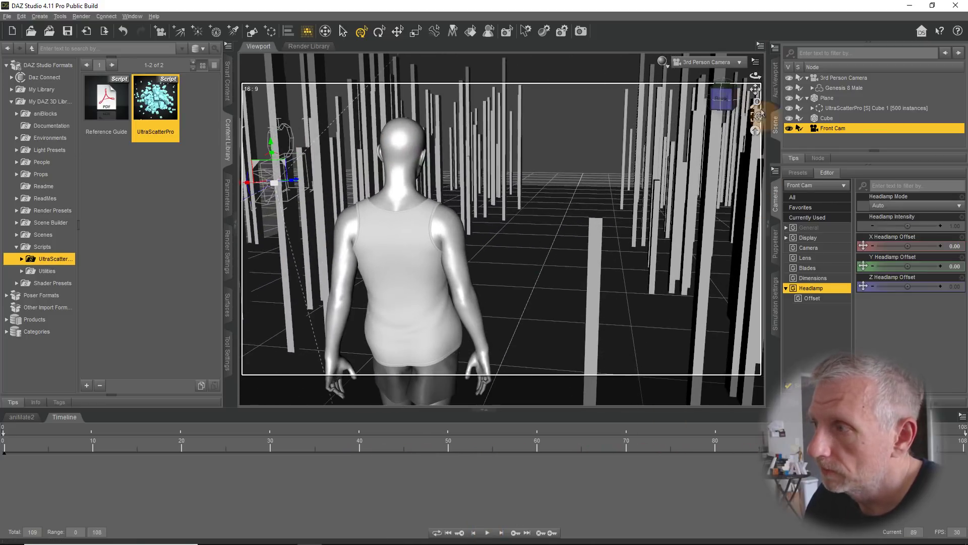
# Compare the walk during playback through Front Cam and through the 3rd Person Camera
pyautogui.click(736, 62)
pyautogui.click(726, 163)
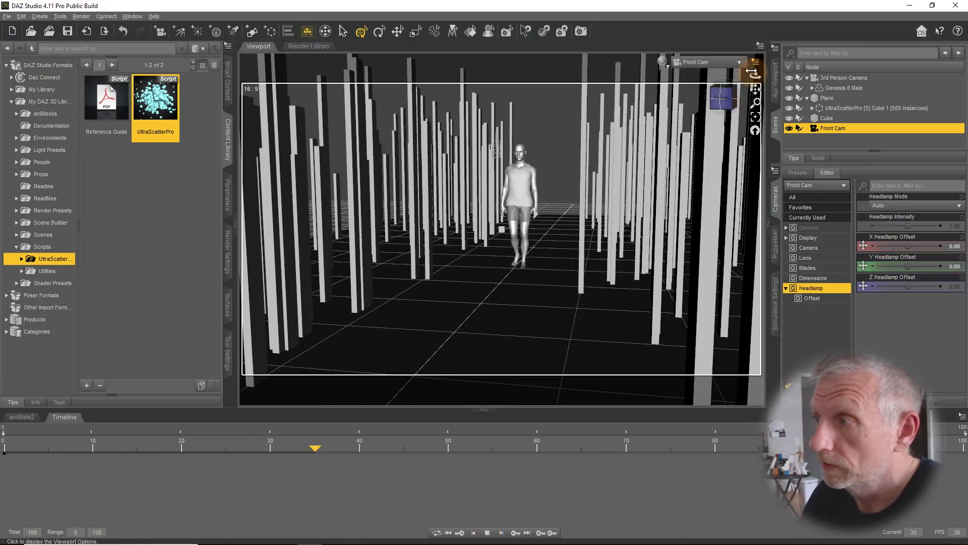
pyautogui.click(716, 62)
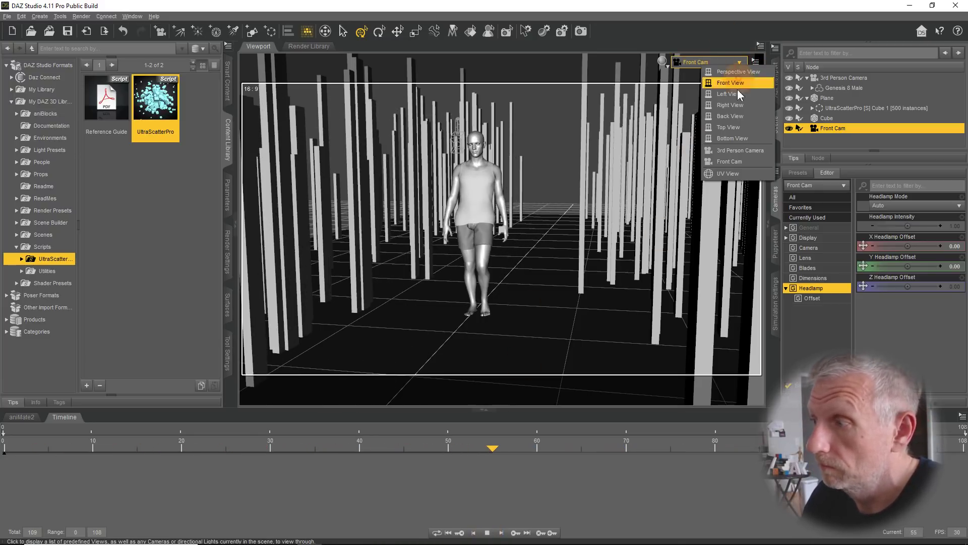
pyautogui.click(737, 150)
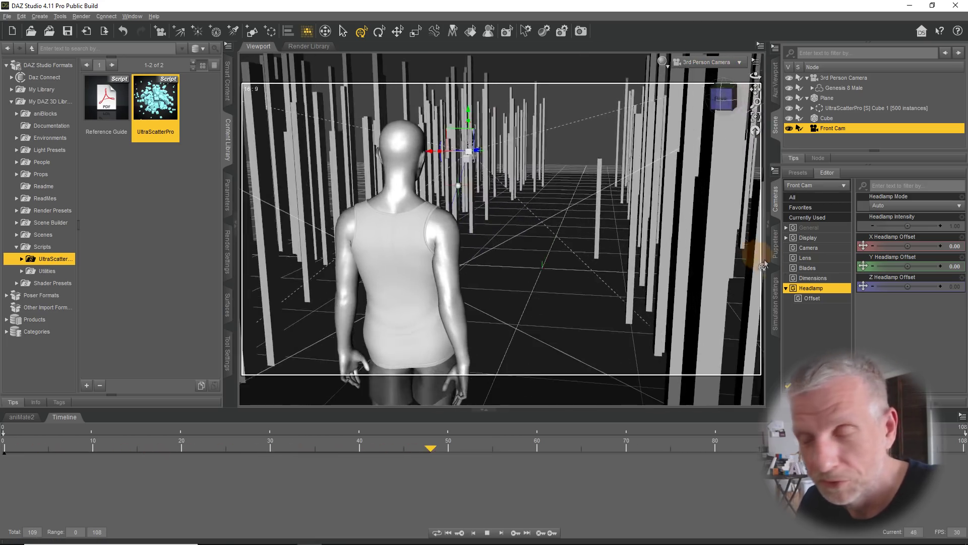